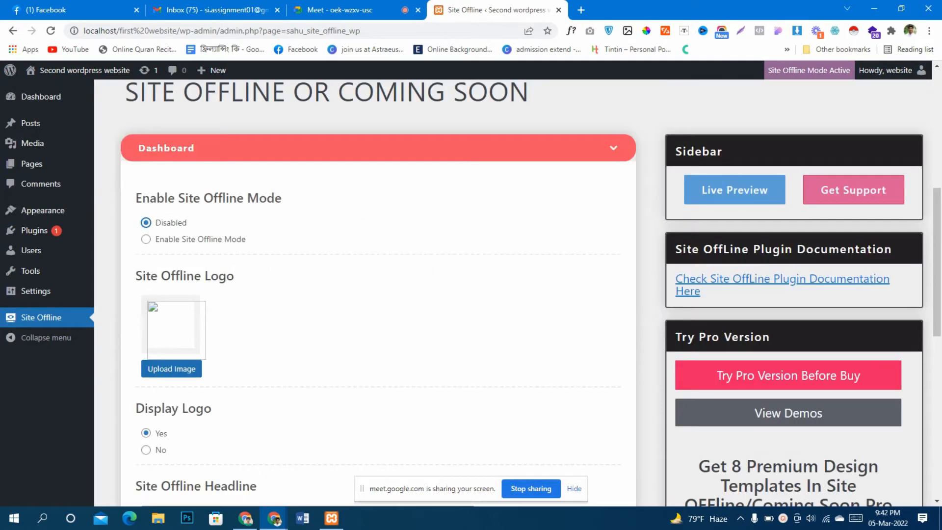
# Save the Site Offline plugin settings with offline mode disabled
pyautogui.scroll(-6, 378, 294)
pyautogui.click(575, 488)
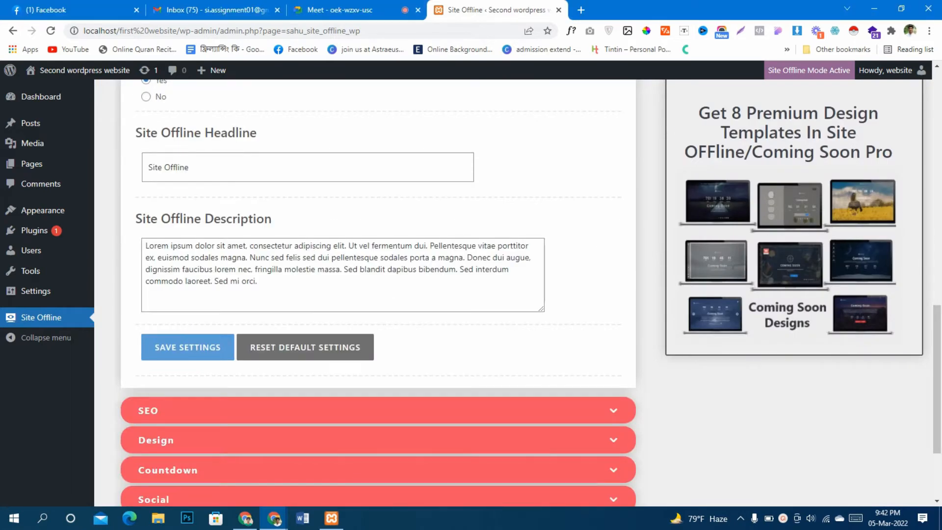
pyautogui.click(188, 347)
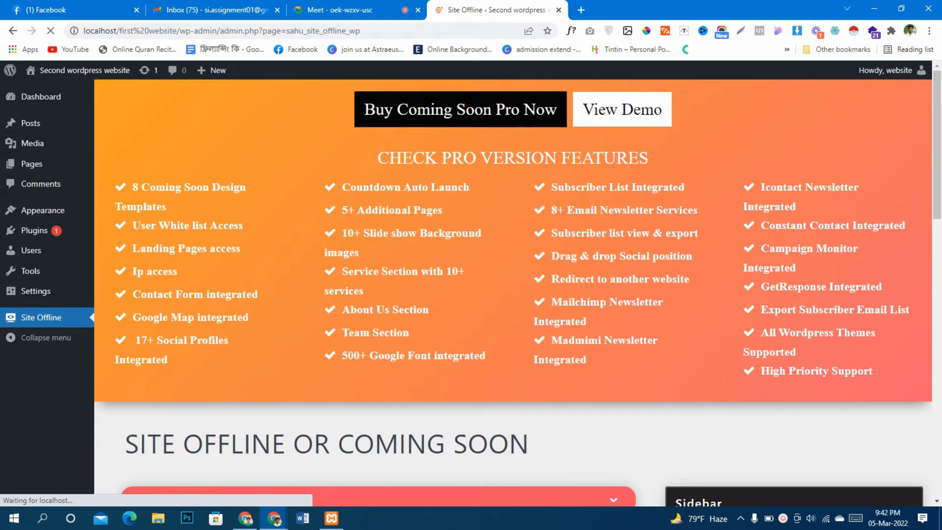
pyautogui.scroll(-10, 513, 292)
pyautogui.scroll(10, 513, 292)
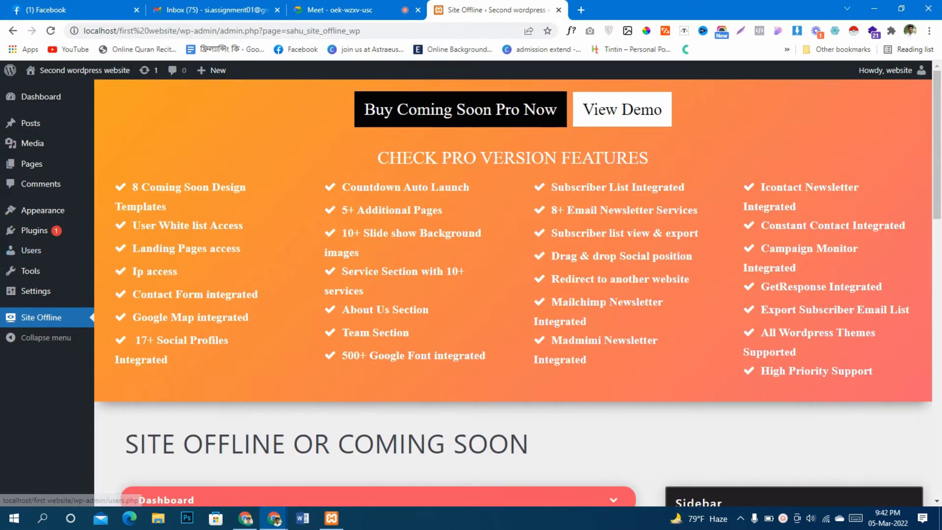
# Go to the page for adding new plugins and search the plugin directory for "elementor"
pyautogui.moveTo(34, 230)
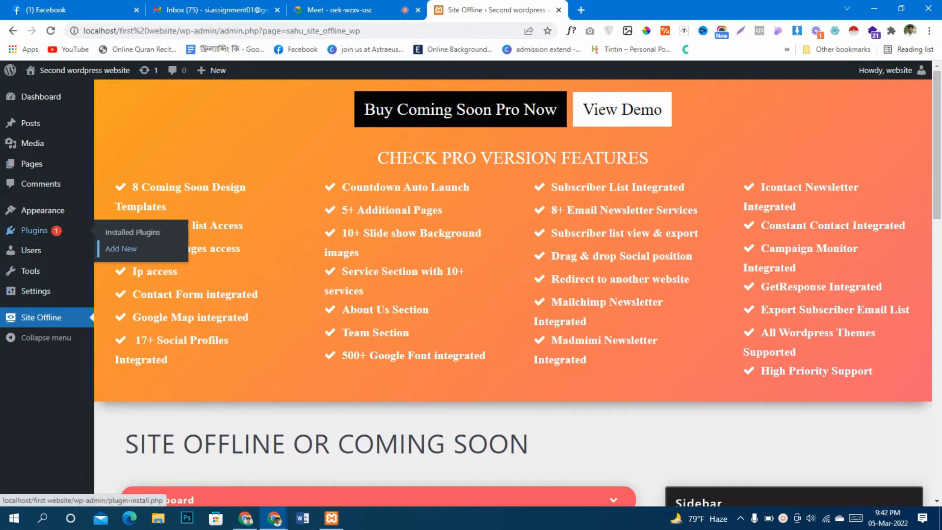
pyautogui.click(120, 249)
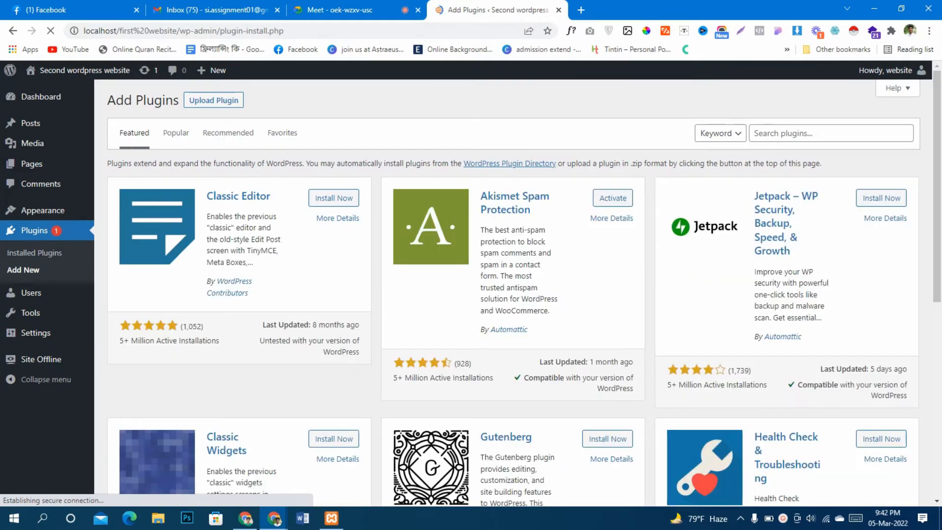
pyautogui.click(830, 133)
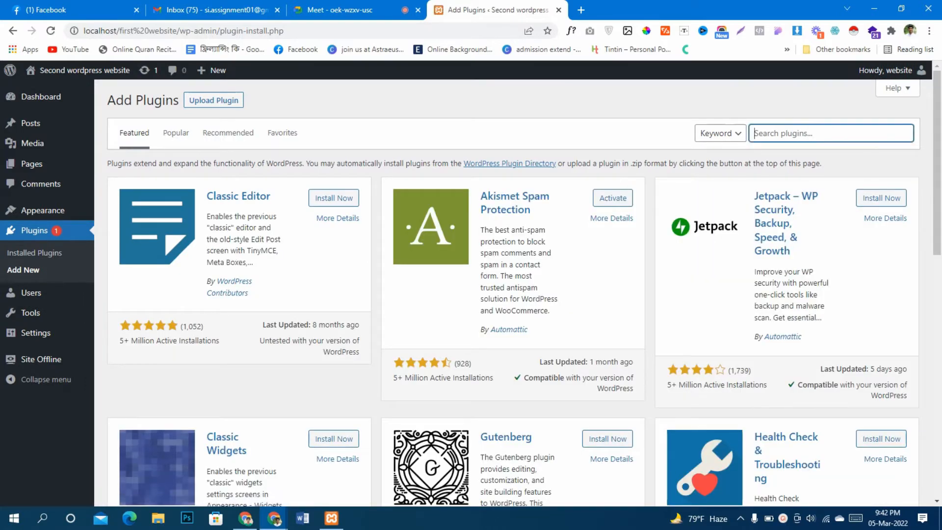
pyautogui.press('Down')
pyautogui.press('Down')
pyautogui.press('Down')
pyautogui.press('Down')
pyautogui.press('Down')
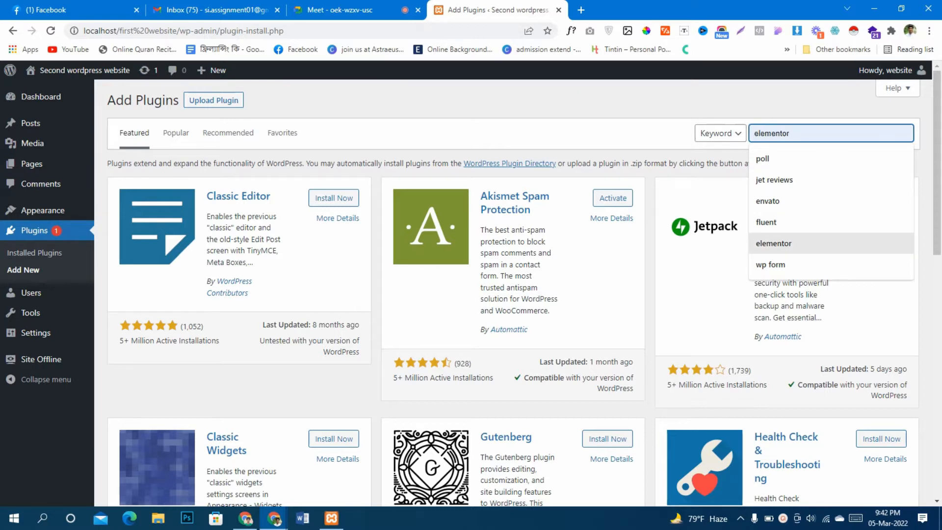
pyautogui.press('Return')
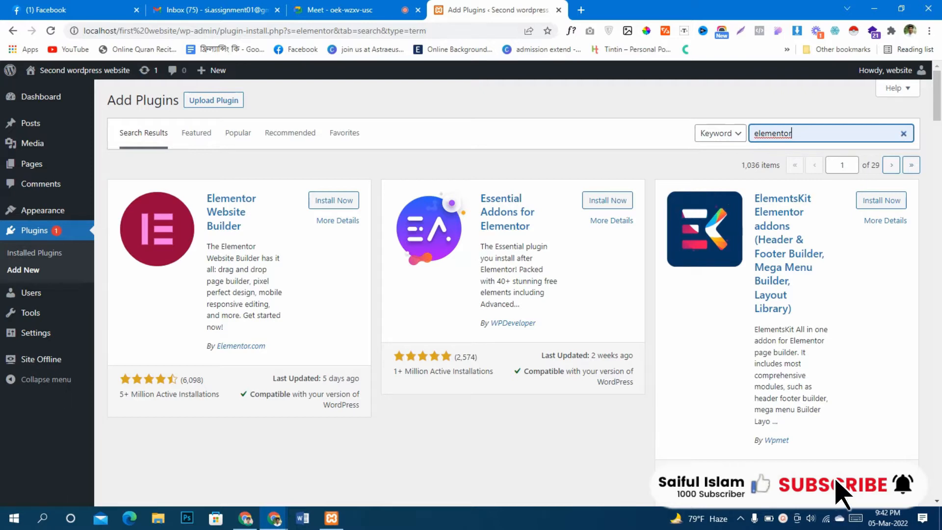
# Examine the Elementor search results, including the rating and active installation figures of Elementor Website Builder
pyautogui.scroll(-6, 514, 294)
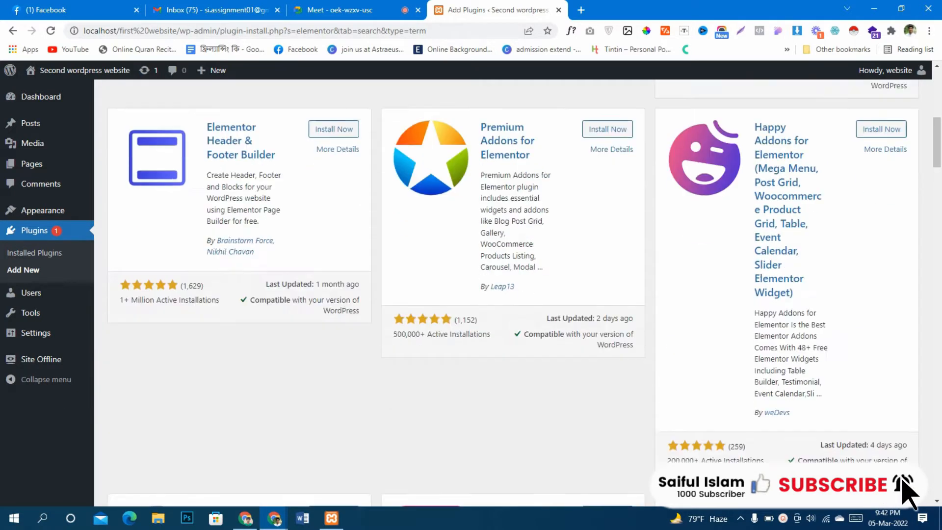
pyautogui.scroll(-7, 514, 295)
pyautogui.scroll(6, 514, 295)
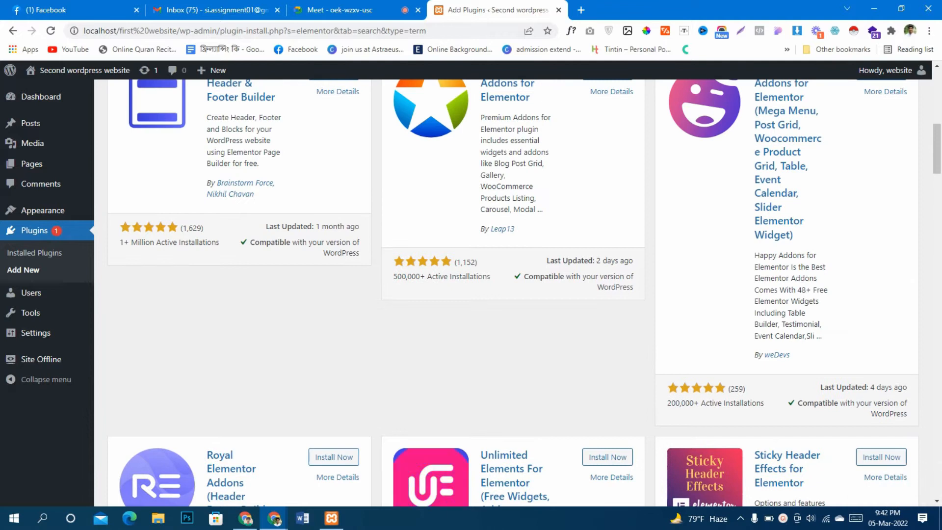
pyautogui.scroll(8, 514, 294)
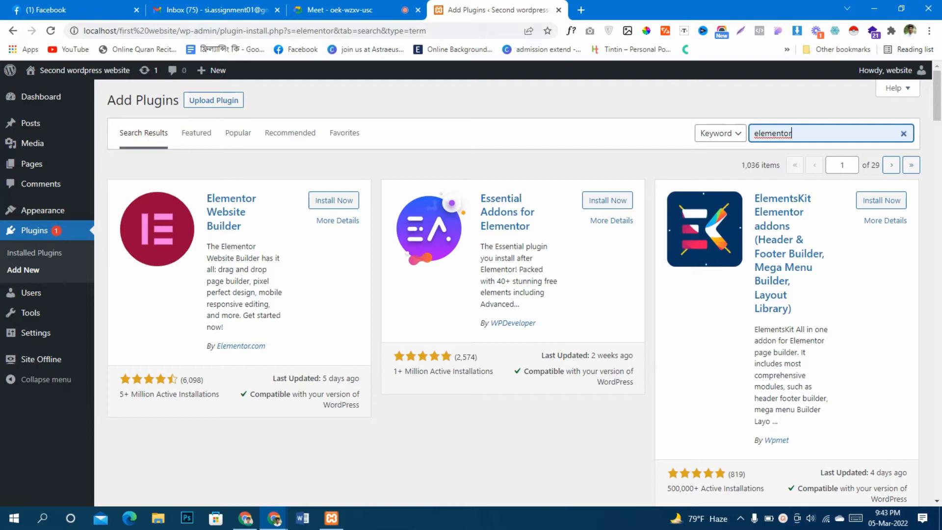
pyautogui.moveTo(120, 394); pyautogui.dragTo(154, 394)
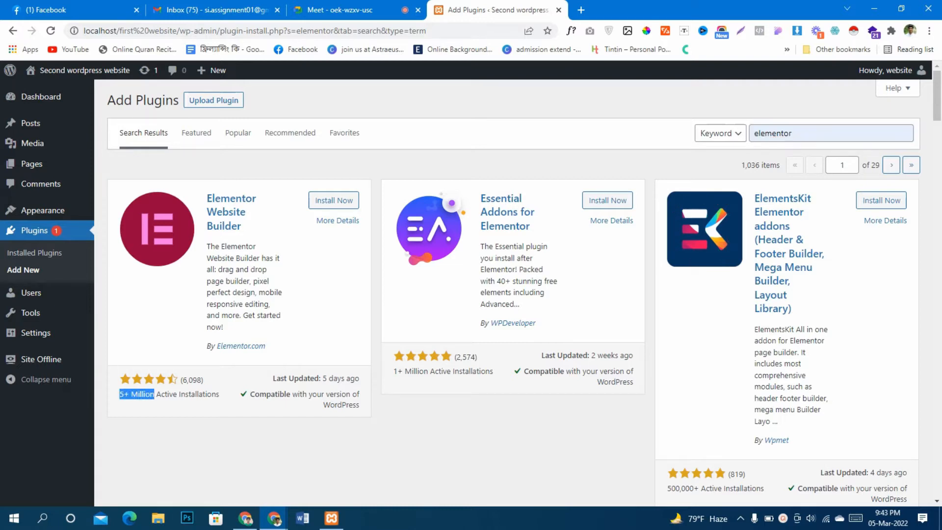
pyautogui.click(156, 395)
pyautogui.moveTo(179, 380); pyautogui.dragTo(219, 395)
pyautogui.moveTo(123, 386); pyautogui.dragTo(129, 395)
pyautogui.click(132, 395)
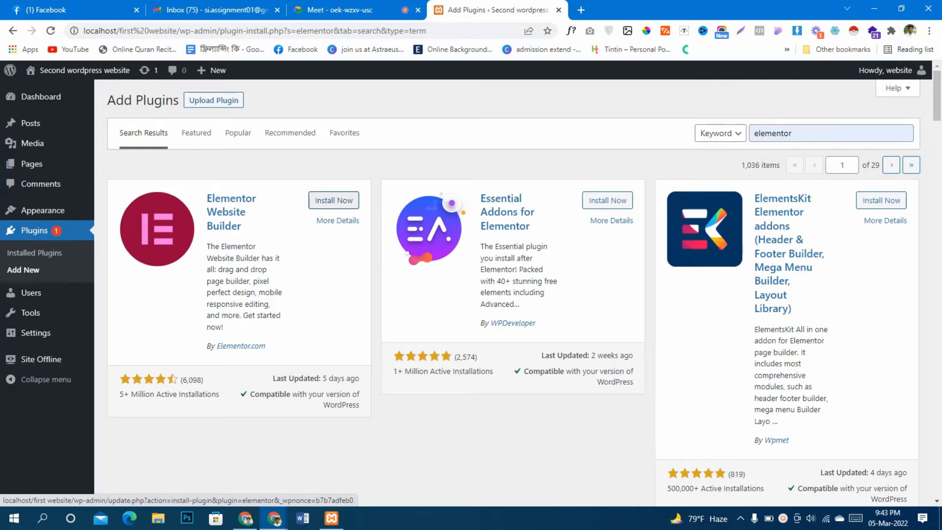
# Install the Elementor Website Builder plugin and activate it on the My Blog site
pyautogui.click(334, 200)
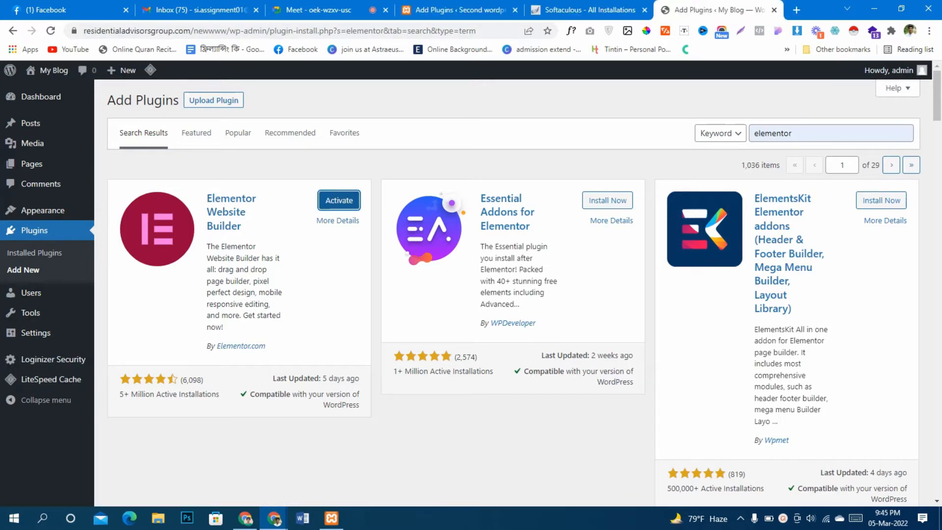
pyautogui.click(339, 201)
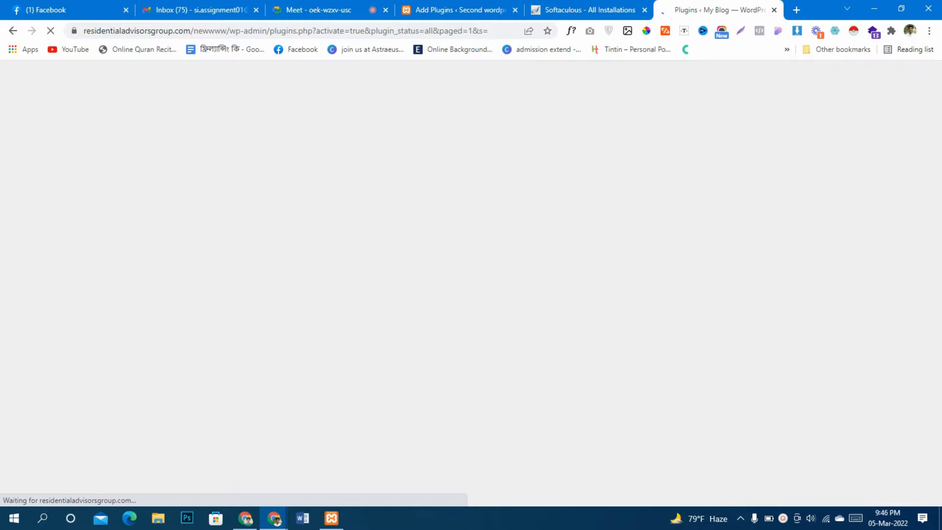
# Close the Softaculous page and the local site's Add Plugins page, keeping the My Blog plugins page open
pyautogui.click(584, 10)
pyautogui.click(491, 10)
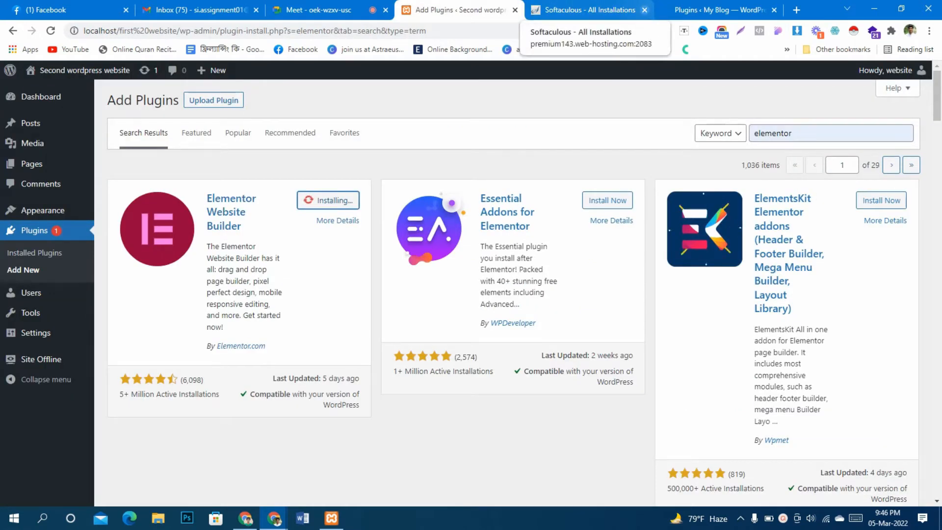
pyautogui.click(644, 10)
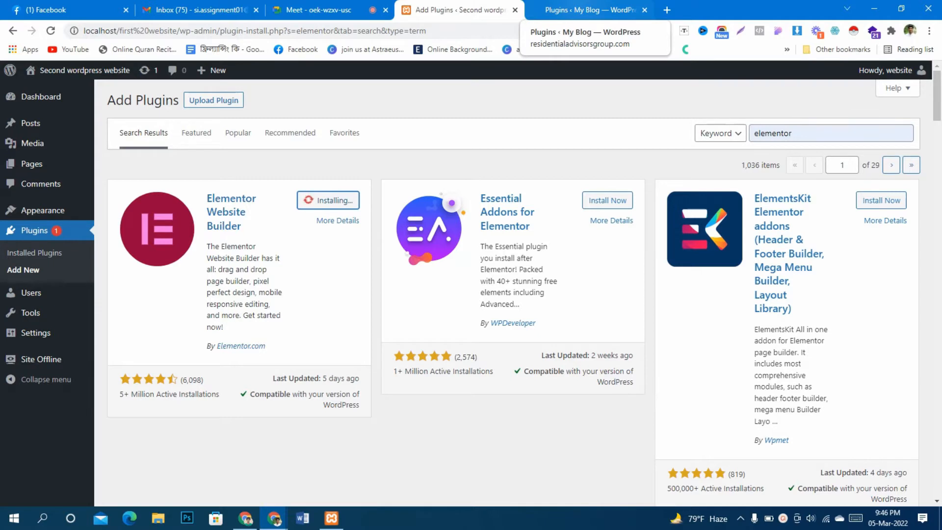
pyautogui.click(591, 10)
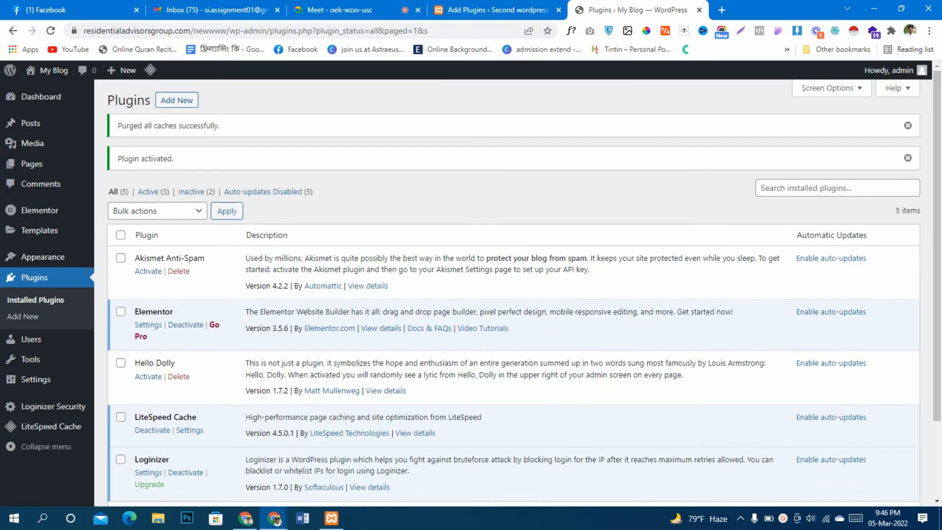
pyautogui.click(490, 10)
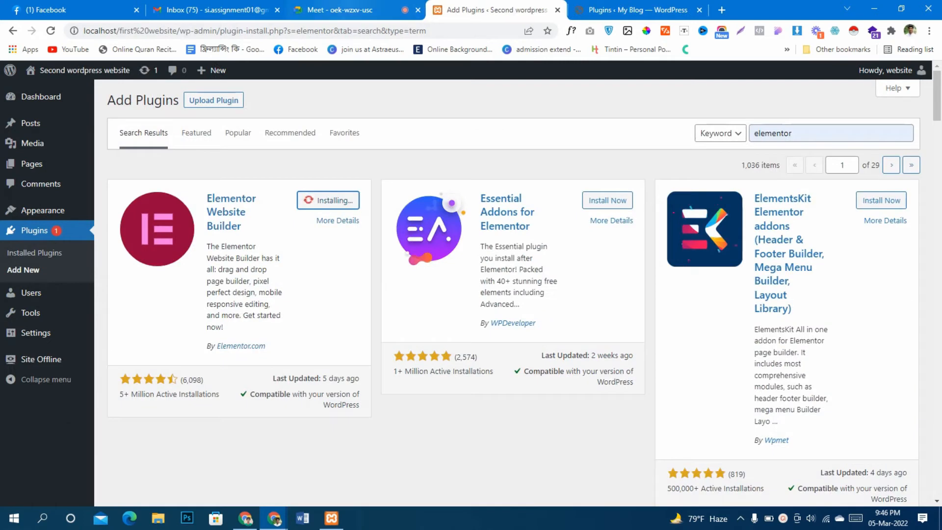
pyautogui.click(559, 9)
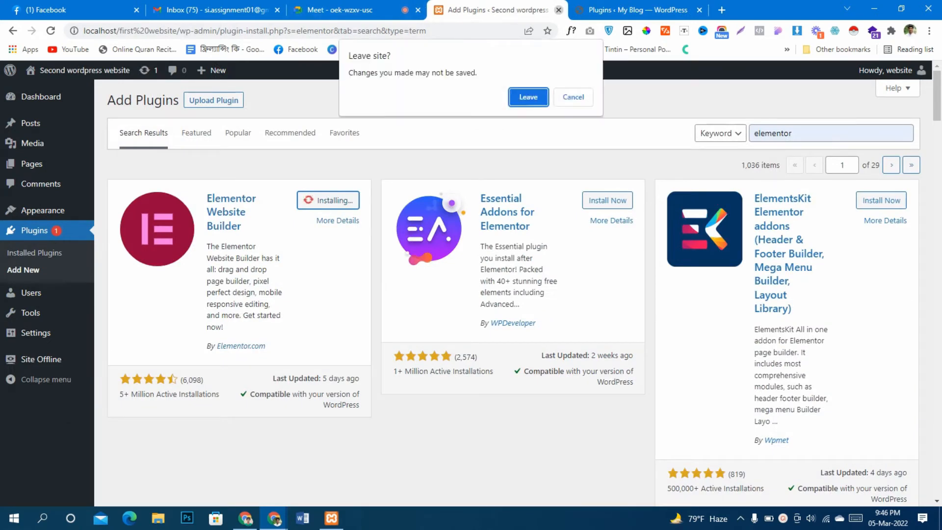
pyautogui.click(526, 95)
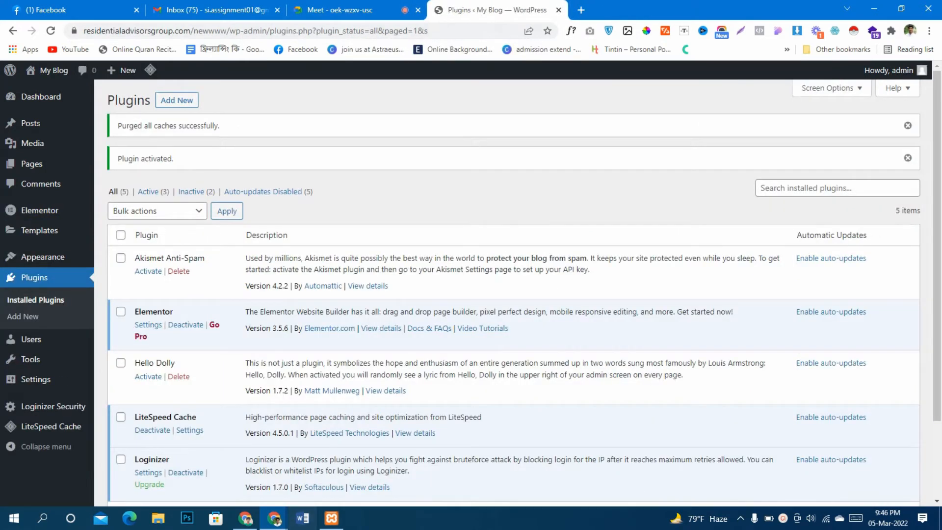
# Look over the installed plugins list and open Elementor's general settings
pyautogui.scroll(-2, 513, 294)
pyautogui.scroll(2, 512, 295)
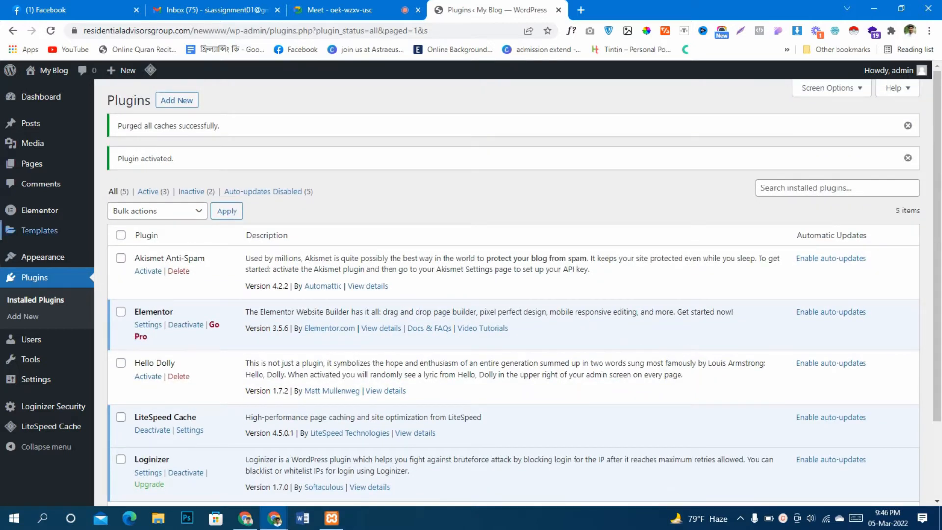
pyautogui.moveTo(40, 210)
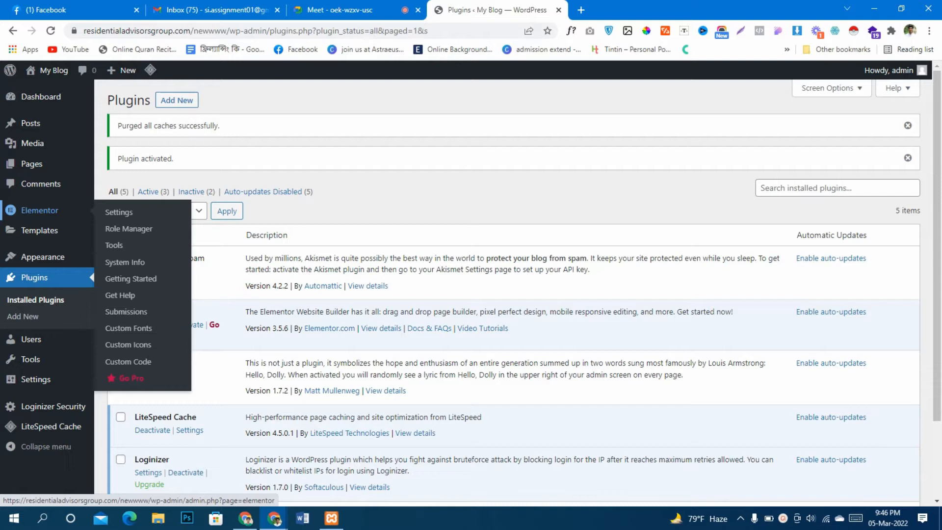
pyautogui.click(118, 212)
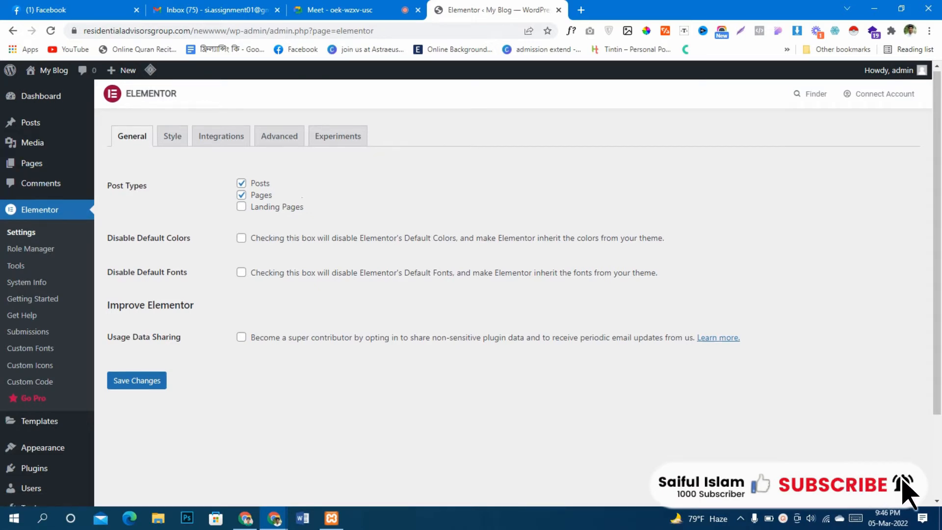
# Find Hello Elementor among the popular themes available to add and install it
pyautogui.scroll(-2, 905, 492)
pyautogui.moveTo(42, 342)
pyautogui.click(119, 344)
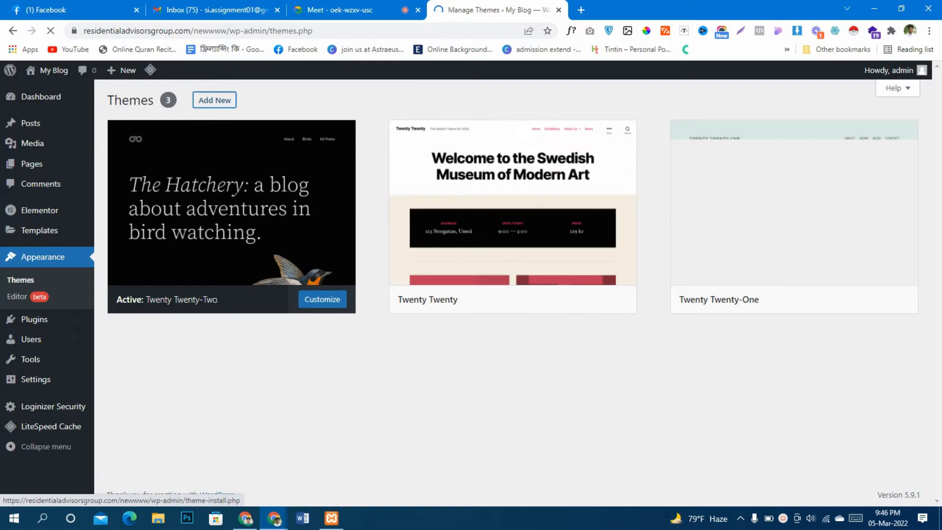
pyautogui.click(215, 100)
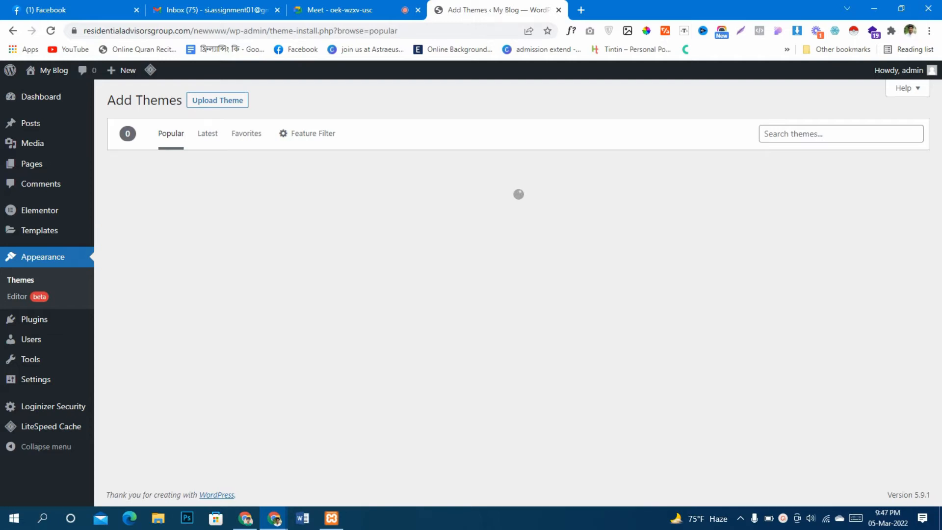
pyautogui.scroll(-5, 521, 344)
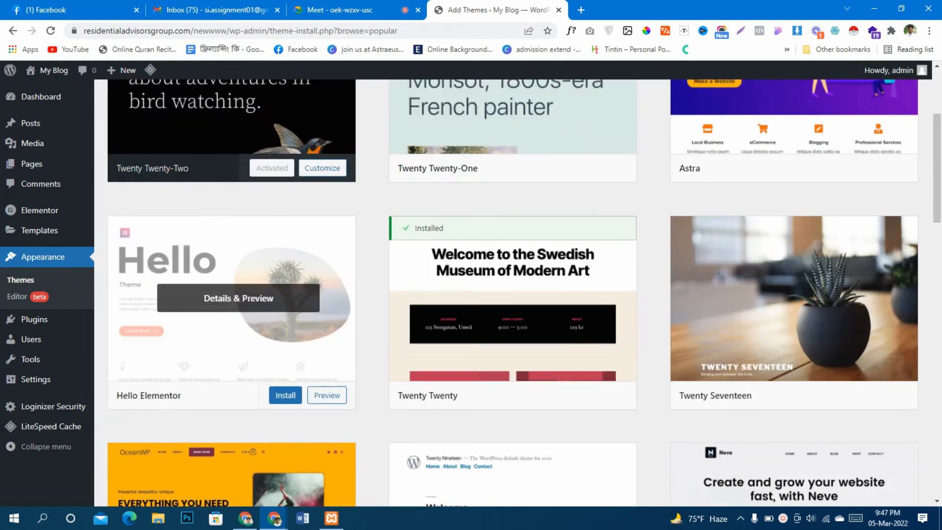
pyautogui.click(285, 393)
pyautogui.scroll(3, 285, 395)
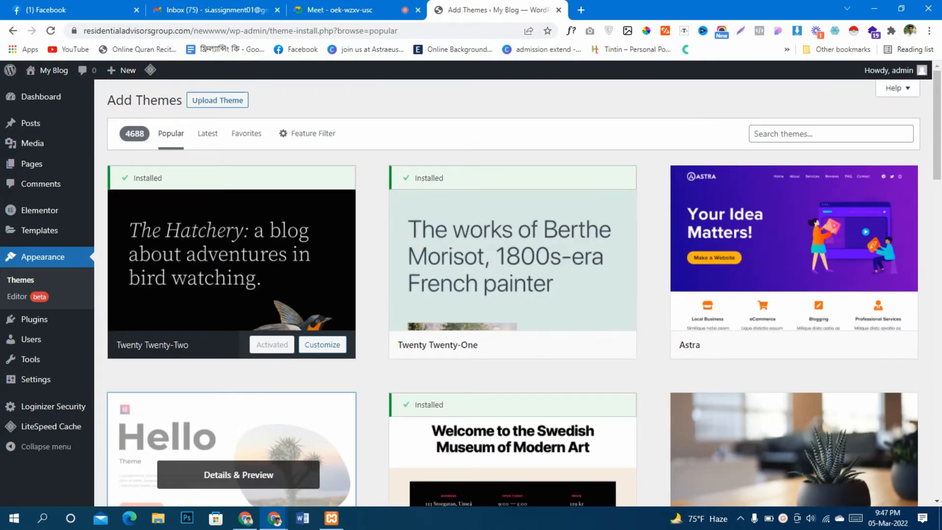
# Activate the Hello Elementor theme
pyautogui.click(832, 134)
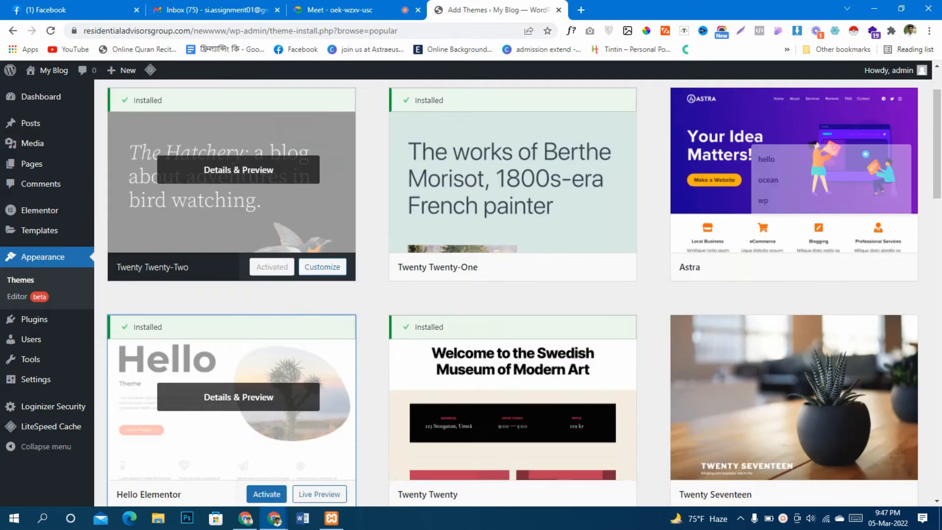
pyautogui.scroll(-3, 230, 246)
pyautogui.click(267, 395)
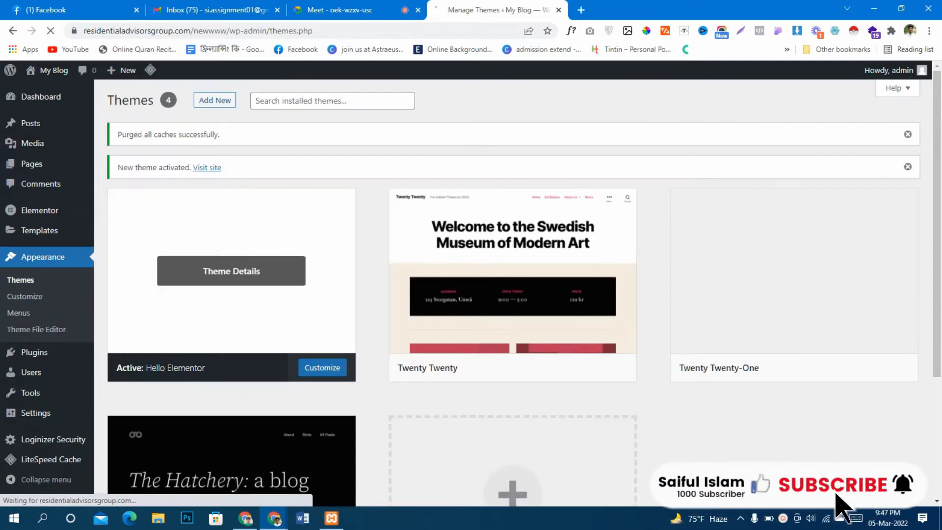
# Return to Elementor's settings and review the General, Style and Integrations sections
pyautogui.moveTo(39, 210)
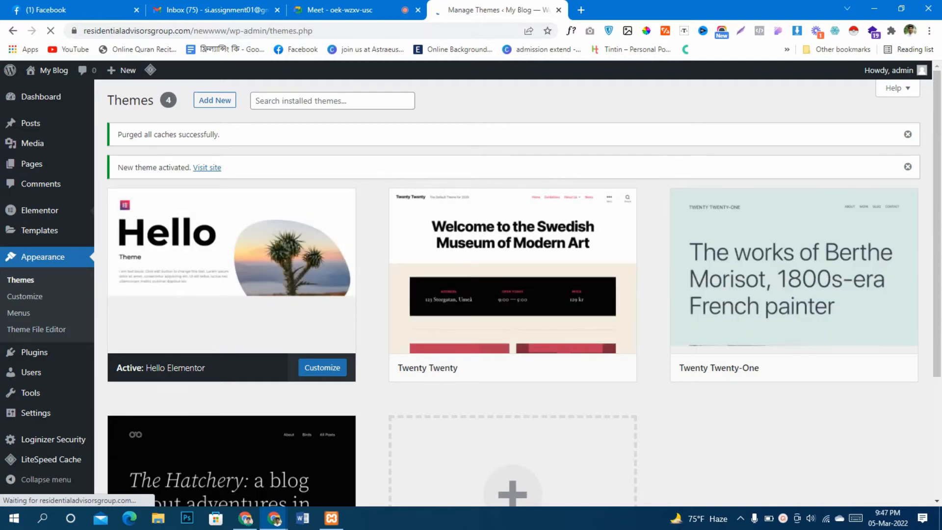
pyautogui.scroll(-2, 524, 293)
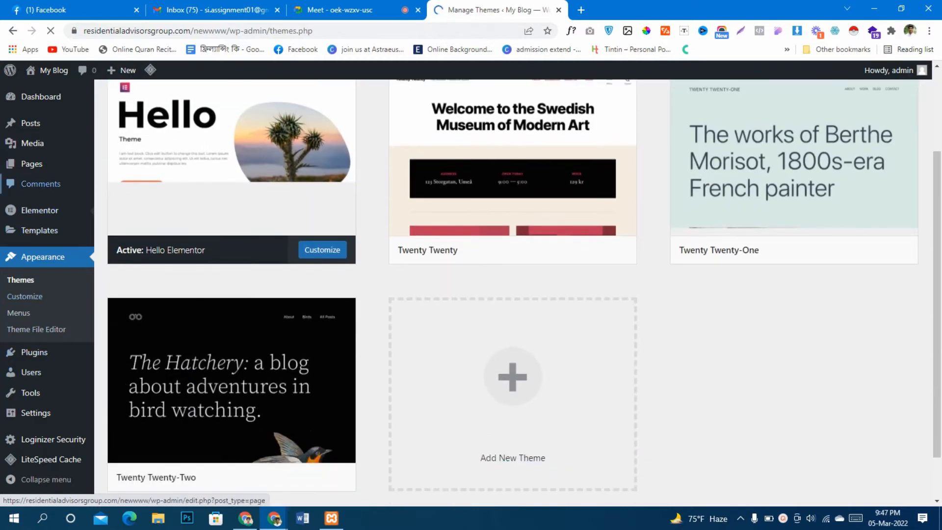
pyautogui.click(119, 212)
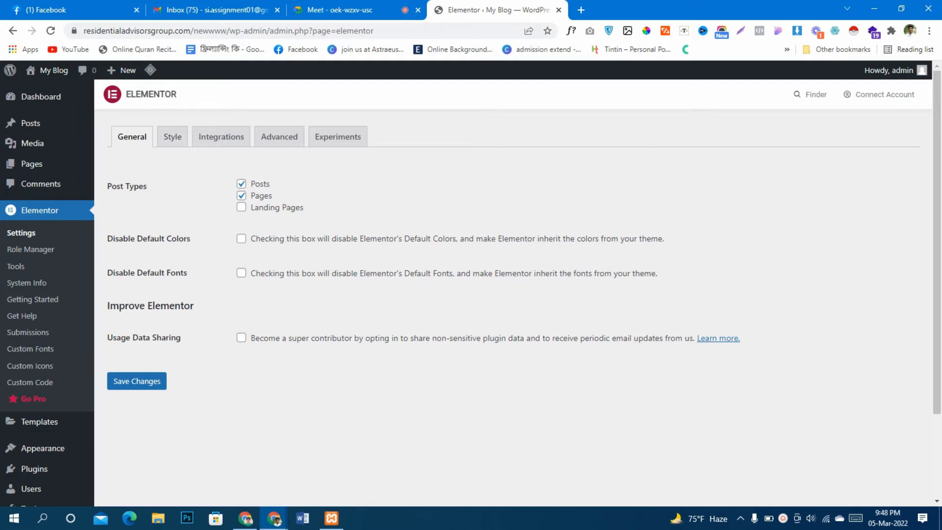
pyautogui.moveTo(31, 163)
pyautogui.click(172, 136)
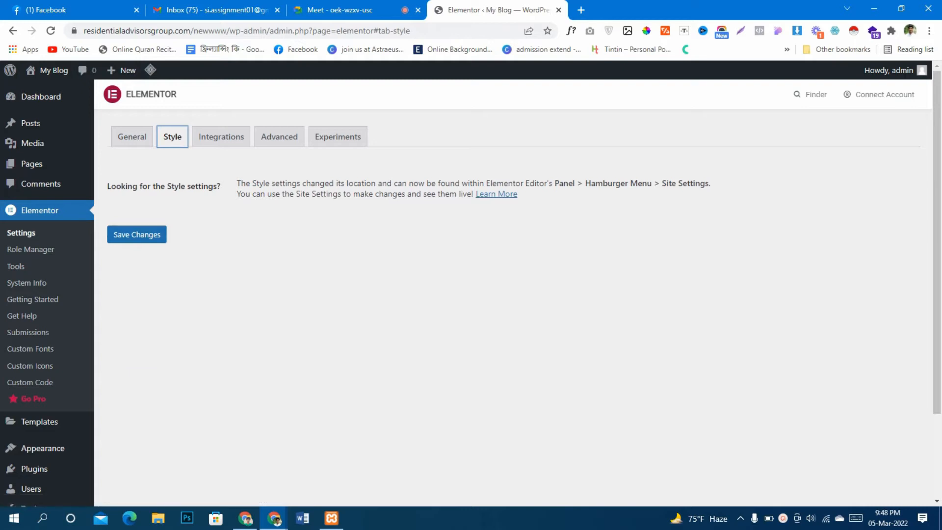
pyautogui.click(221, 137)
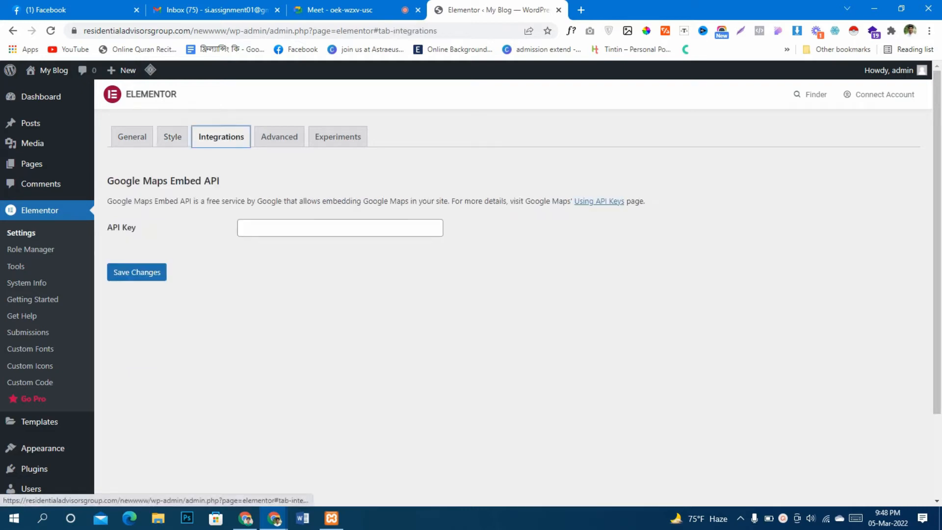
# Review the Advanced and Experiments sections of Elementor's settings, including the full list of ongoing experiments
pyautogui.click(279, 137)
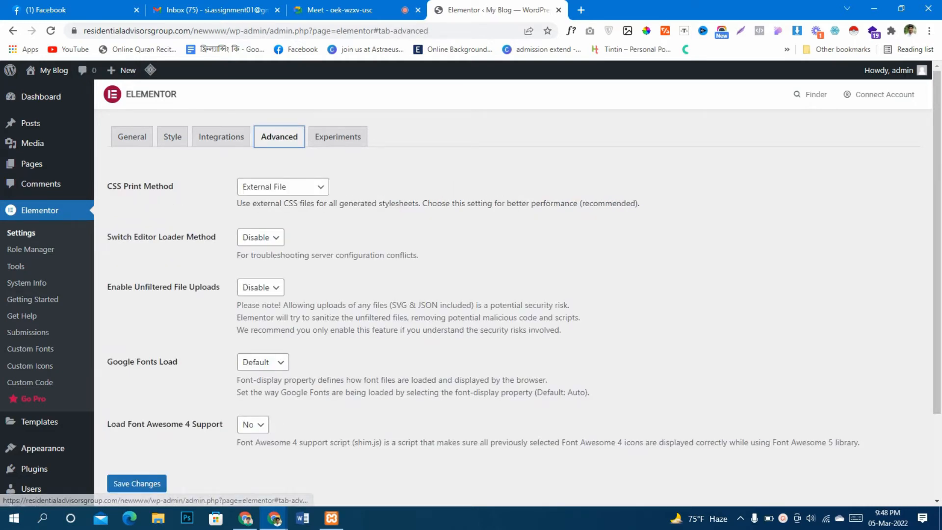
pyautogui.scroll(-2, 513, 293)
pyautogui.scroll(2, 513, 293)
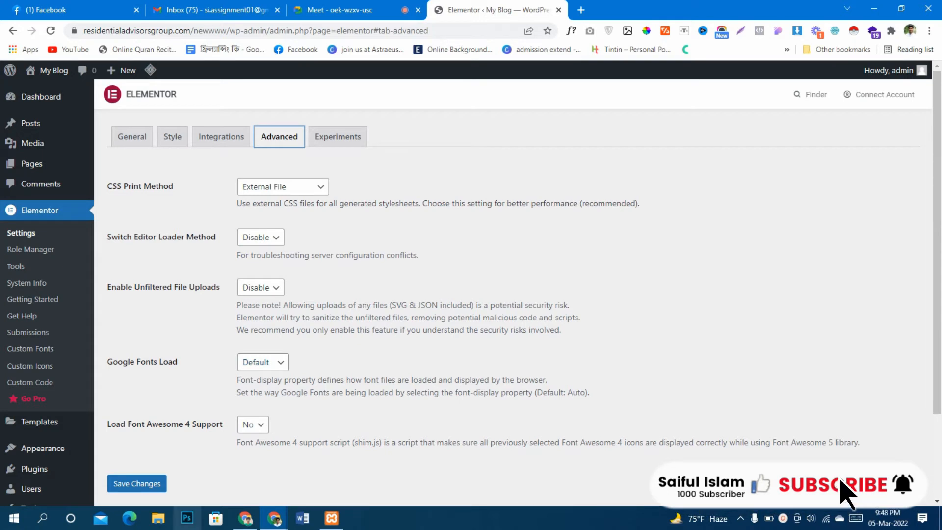
pyautogui.scroll(-1, 513, 288)
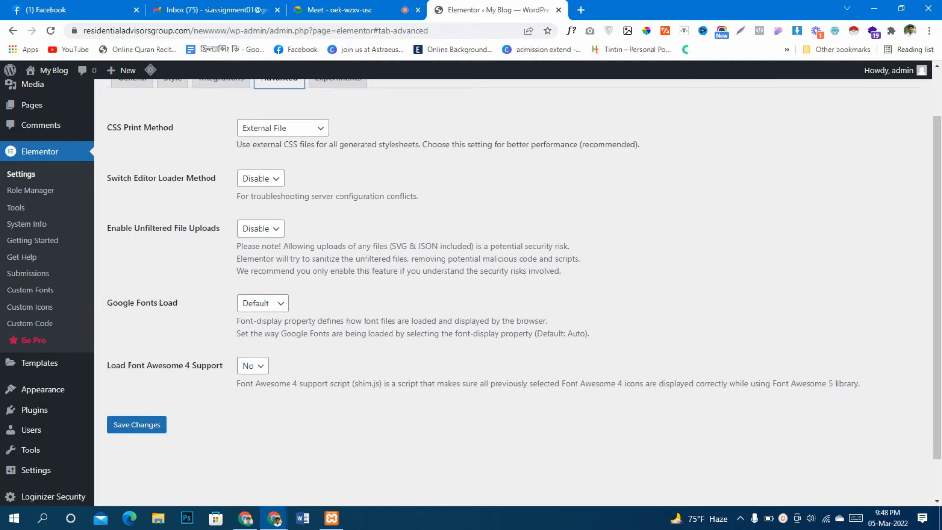
pyautogui.scroll(1, 513, 288)
pyautogui.click(338, 137)
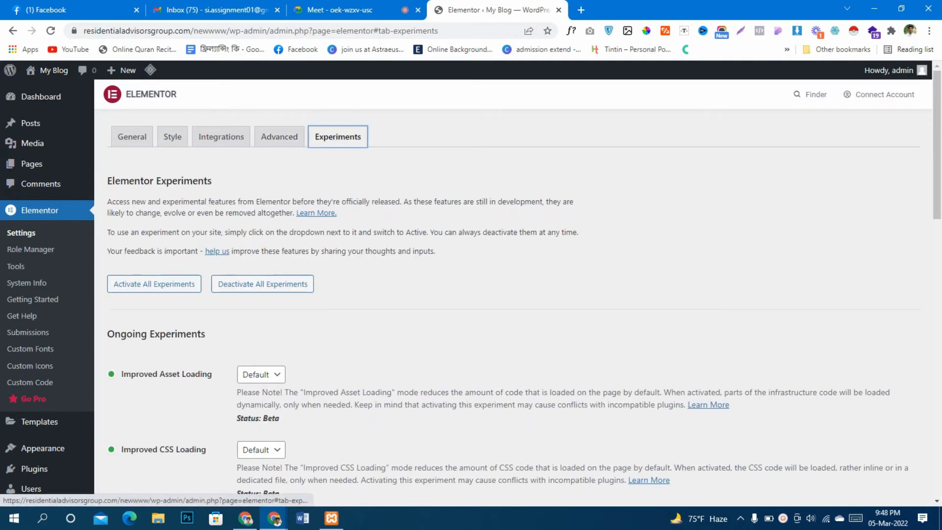
pyautogui.scroll(-2, 514, 289)
pyautogui.scroll(-12, 513, 288)
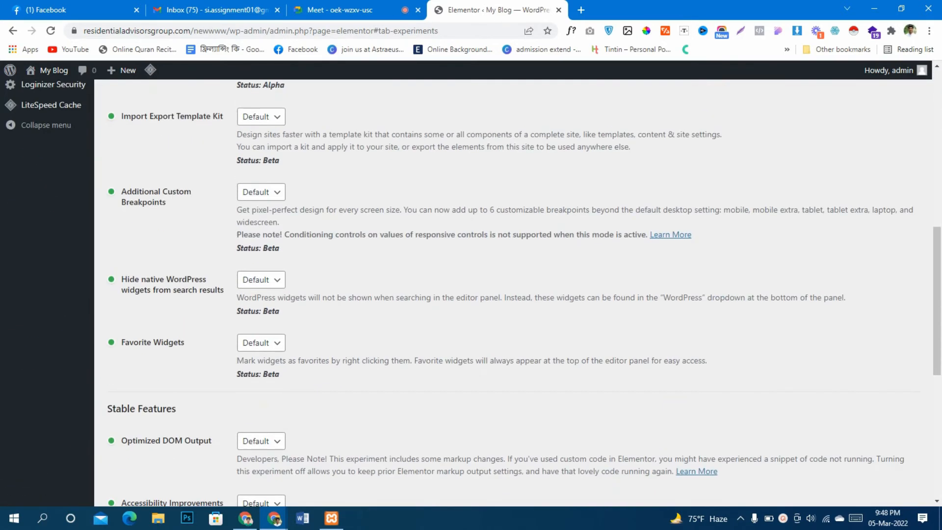
pyautogui.scroll(15, 513, 288)
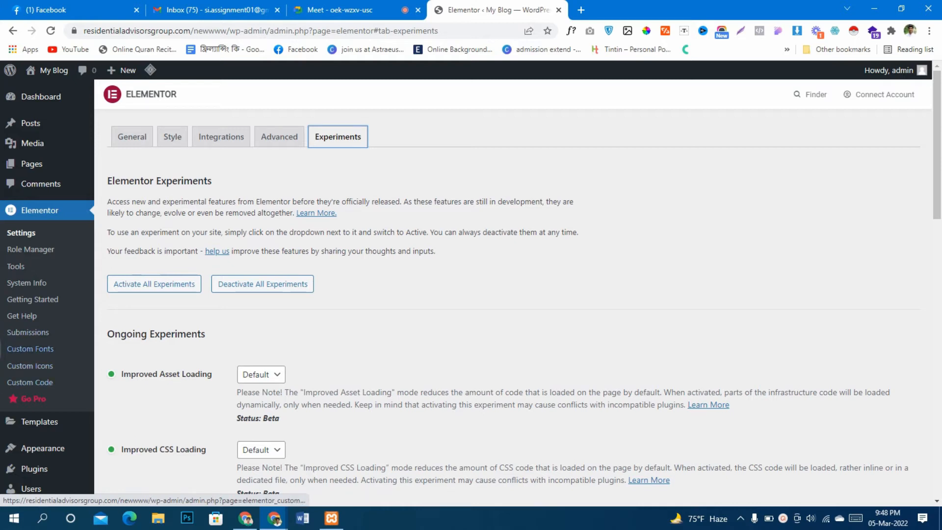
# Look over Elementor's Custom Fonts page and the General and Maintenance Mode sections of its Tools page
pyautogui.click(30, 348)
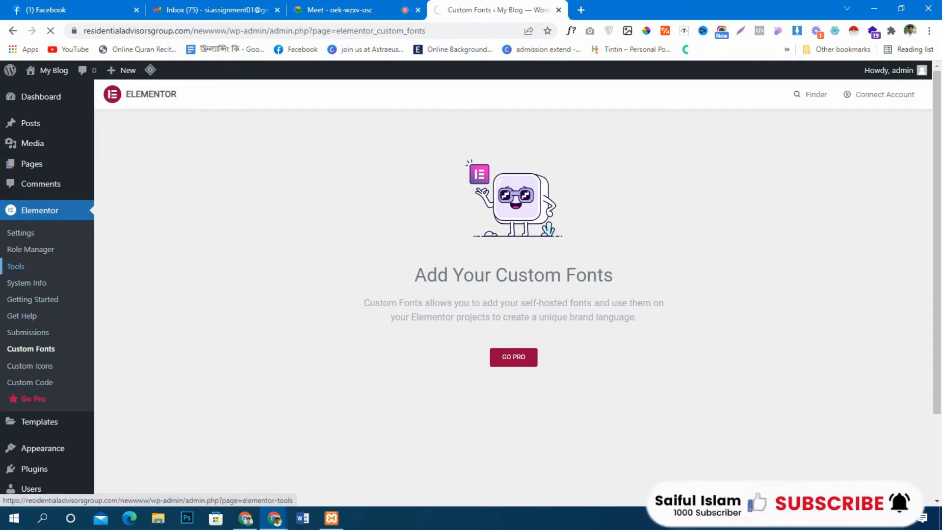
pyautogui.click(16, 266)
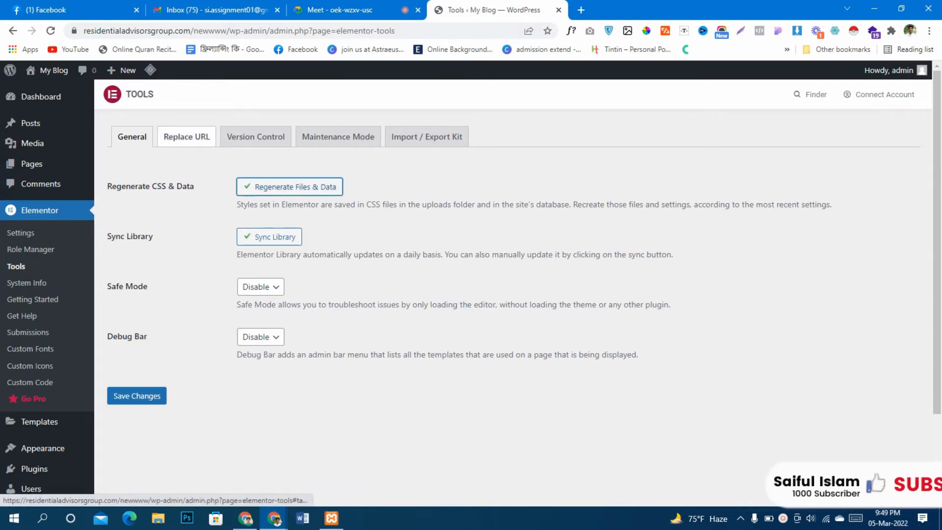
pyautogui.moveTo(39, 421)
pyautogui.scroll(-2, 40, 421)
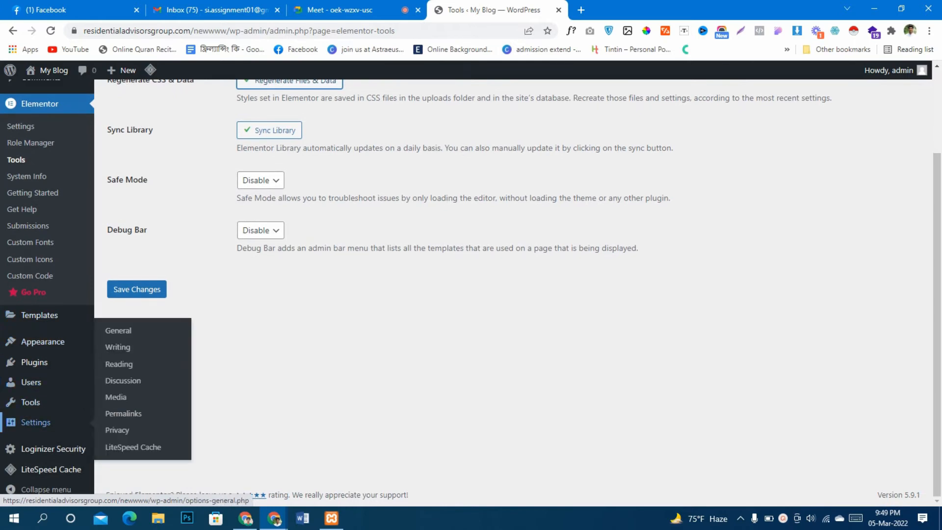
pyautogui.scroll(2, 40, 421)
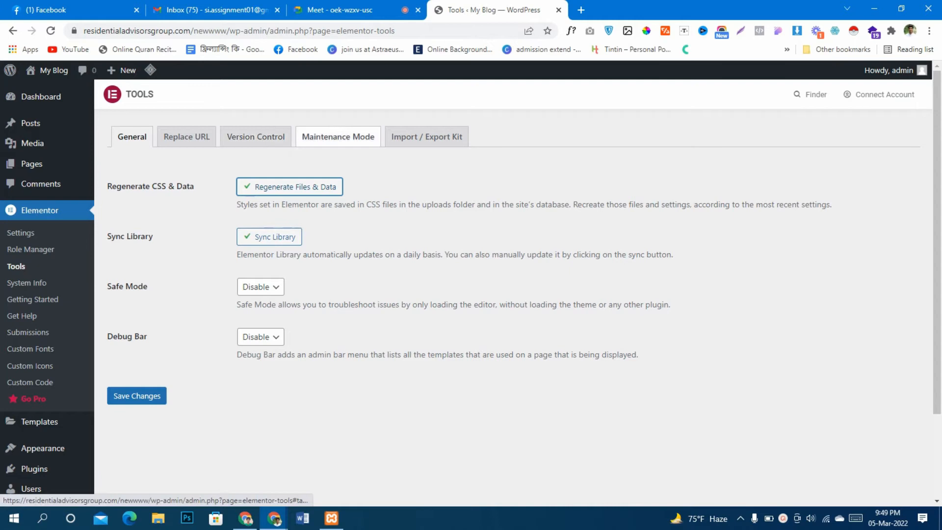
pyautogui.click(339, 136)
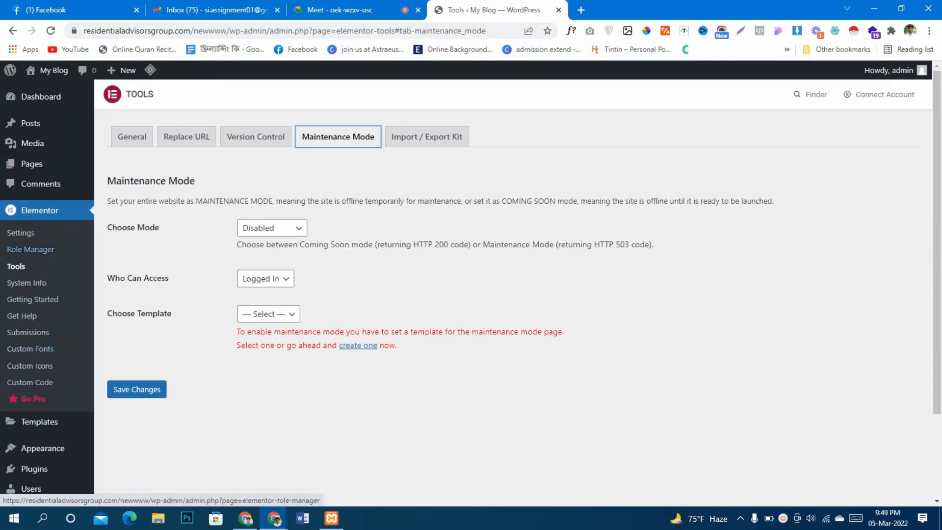
pyautogui.scroll(-2, 29, 348)
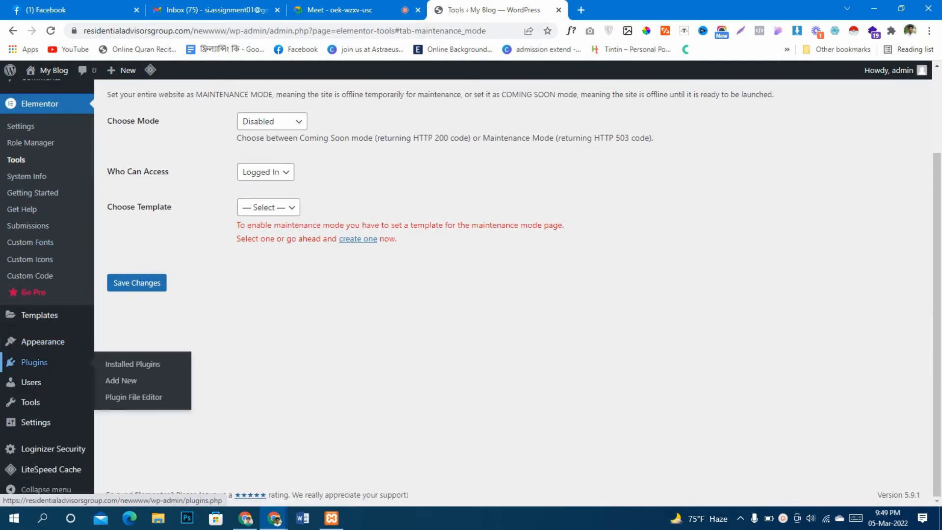
pyautogui.scroll(2, 29, 366)
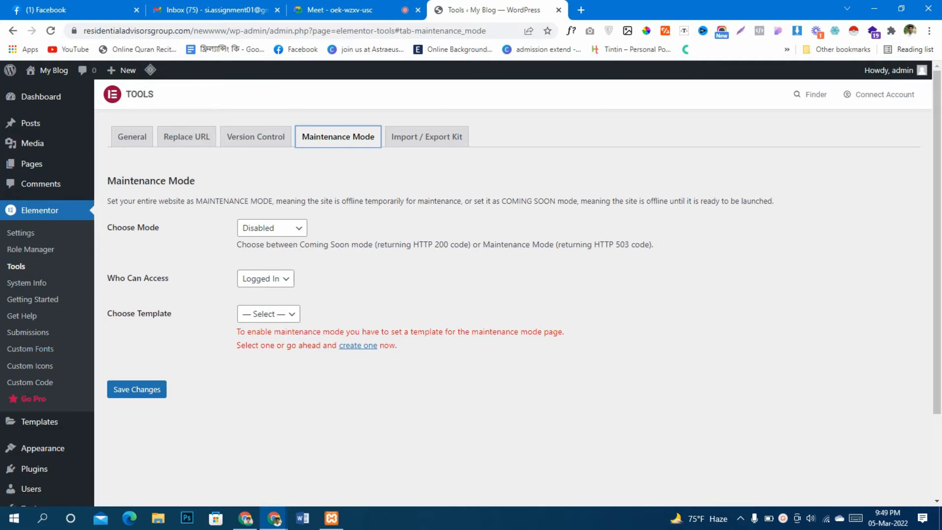
# Open the list of all pages and start a new page in a separate browser tab
pyautogui.click(120, 166)
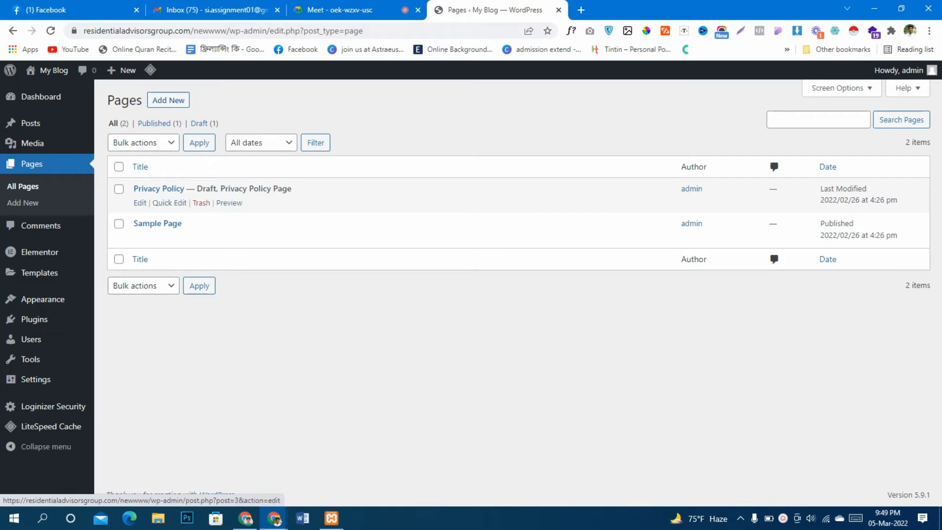
pyautogui.rightClick(168, 98)
pyautogui.click(196, 105)
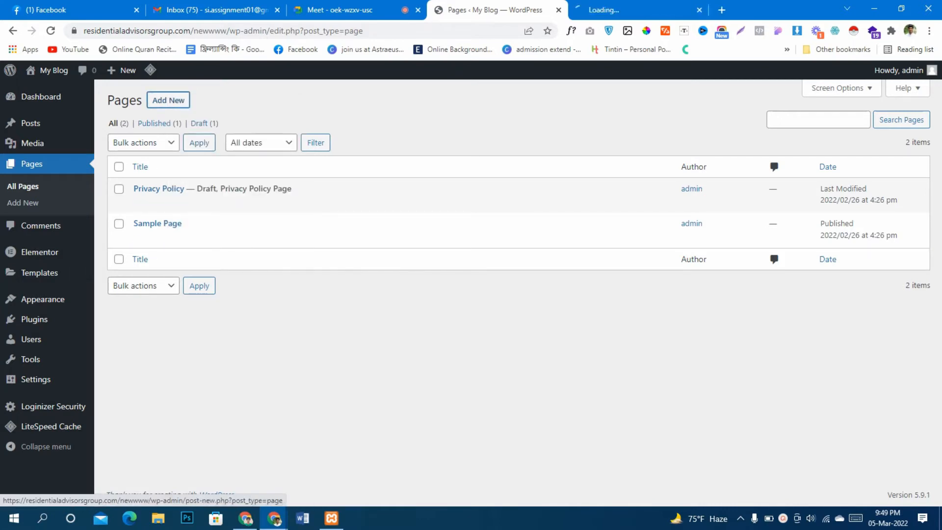
pyautogui.click(609, 9)
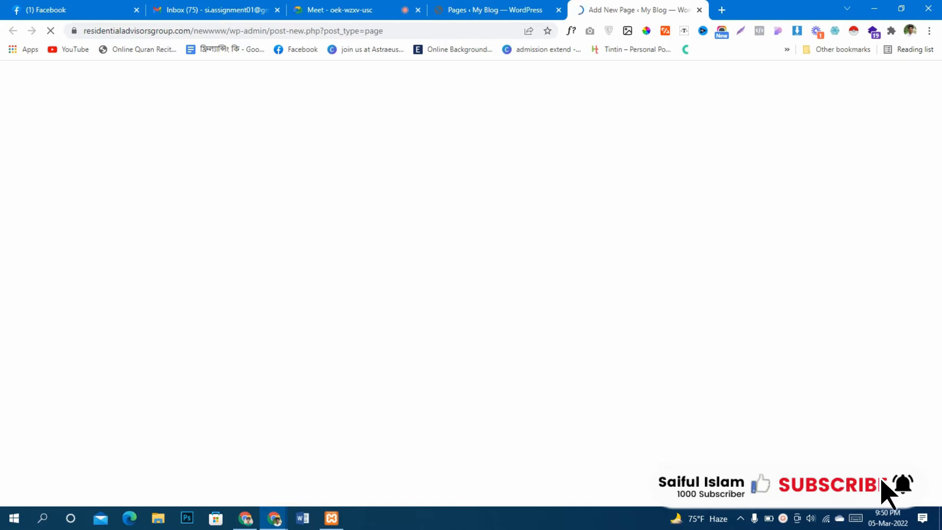
# Switch to the Google Meet call, admit the waiting participant, and return to the new WordPress page
pyautogui.click(351, 10)
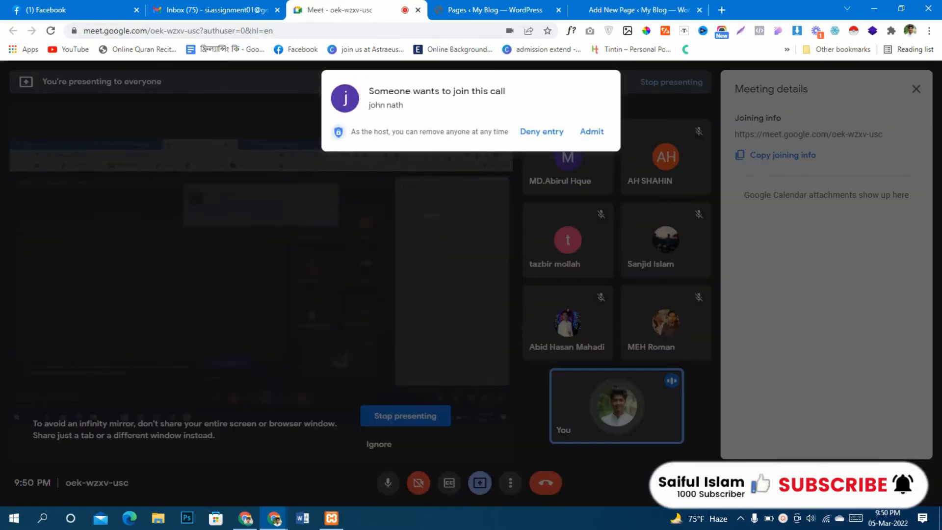
pyautogui.click(595, 131)
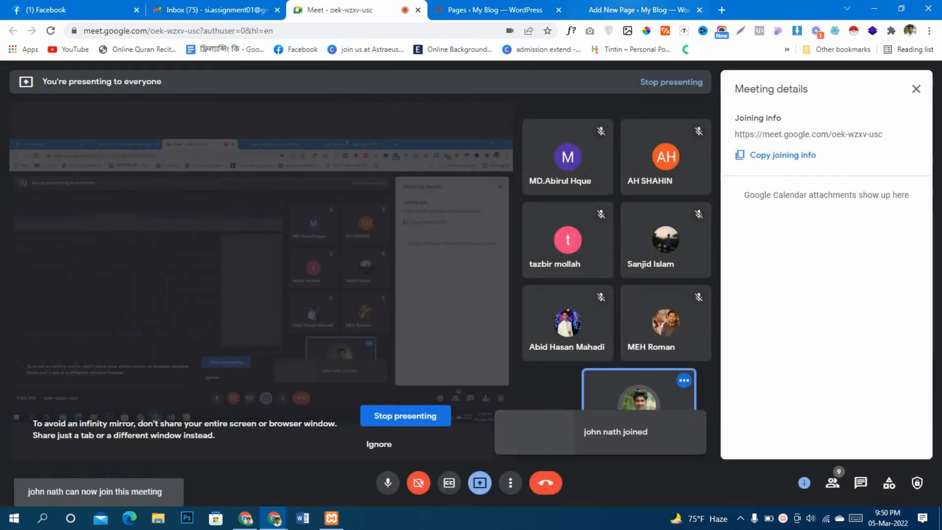
pyautogui.click(633, 10)
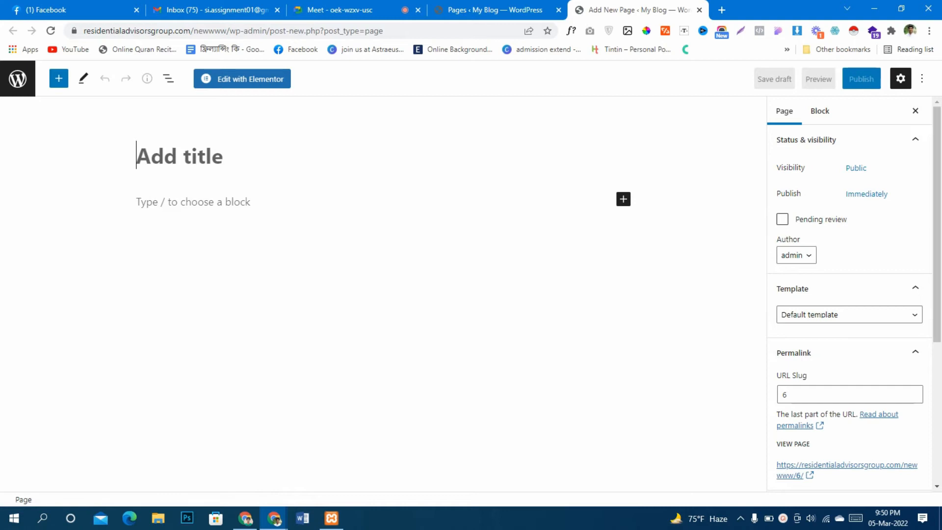
# Title the new page "simplepage" and set its template to Elementor Canvas
pyautogui.write('simple')
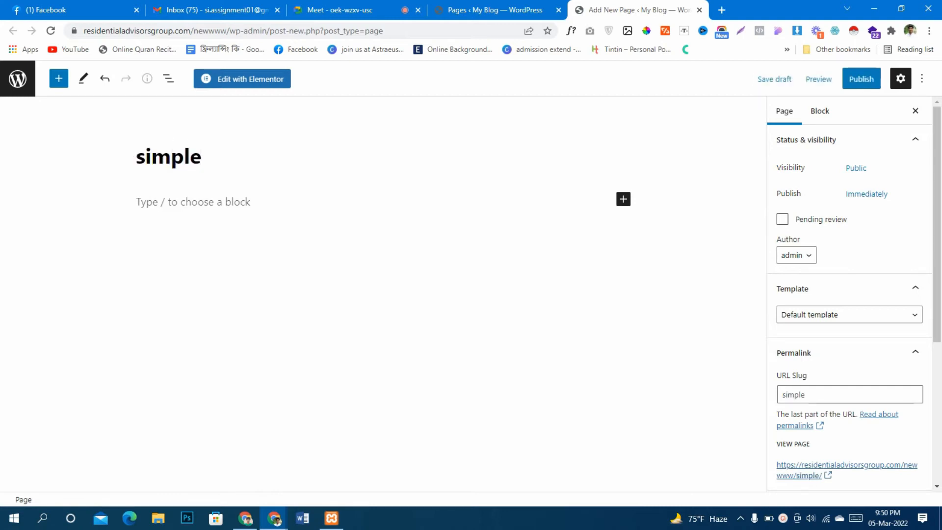
pyautogui.write('page')
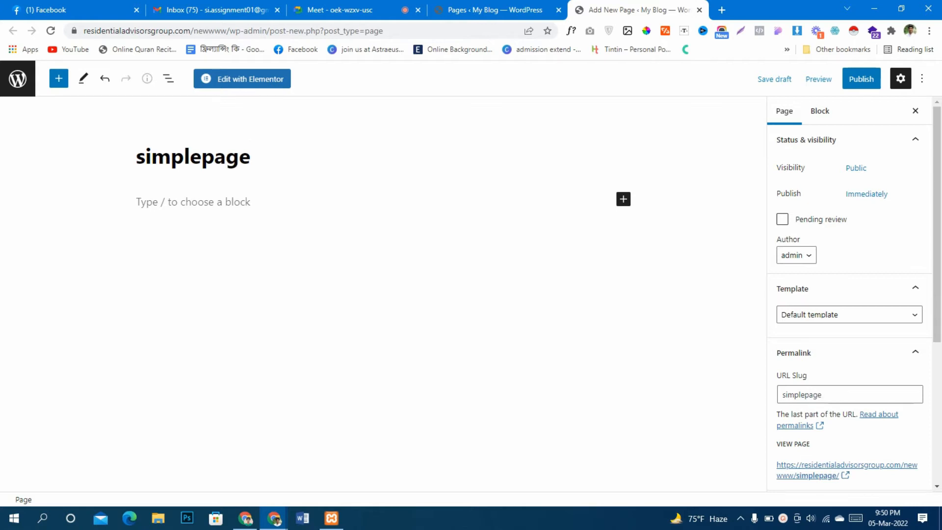
pyautogui.click(849, 314)
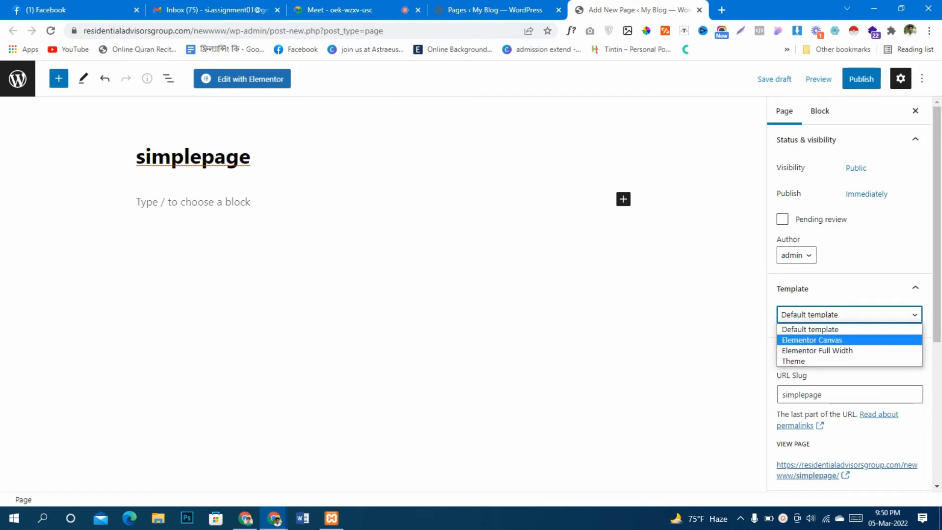
pyautogui.click(812, 340)
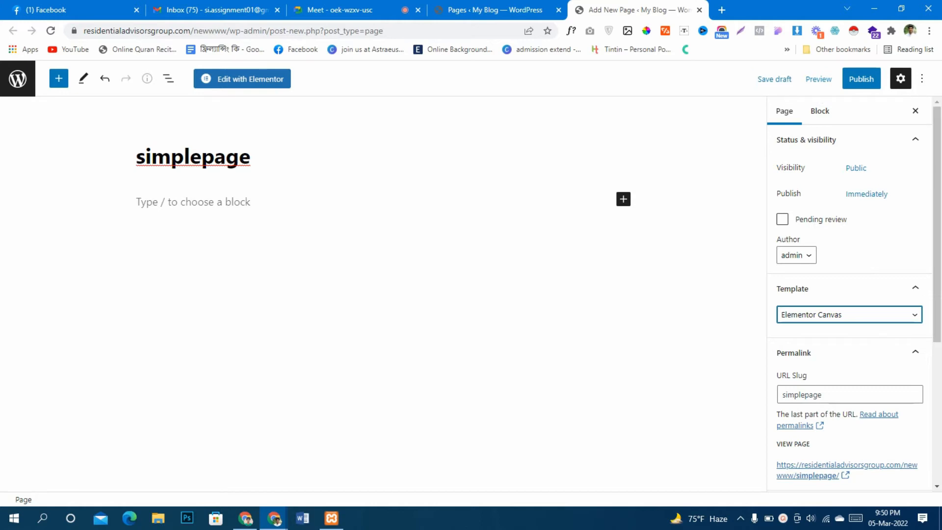
# Publish the page and open it for editing with Elementor
pyautogui.click(861, 79)
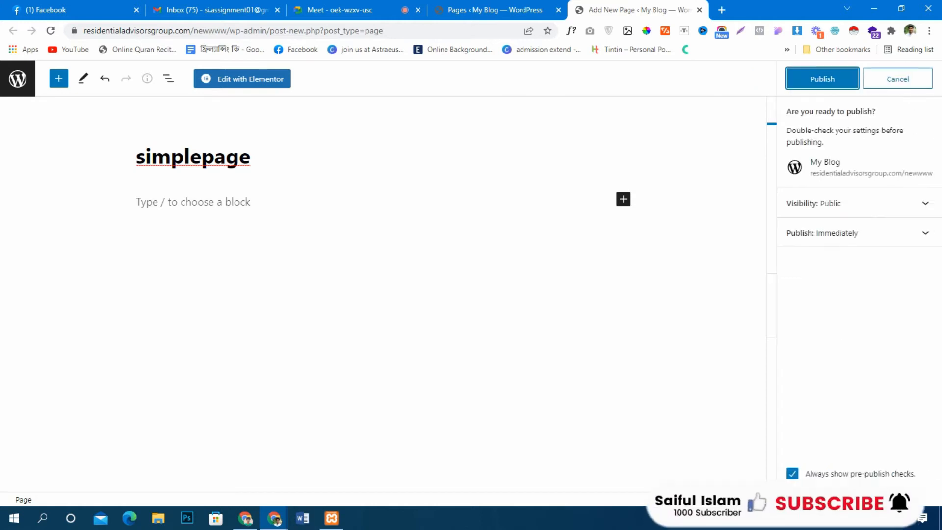
pyautogui.click(824, 79)
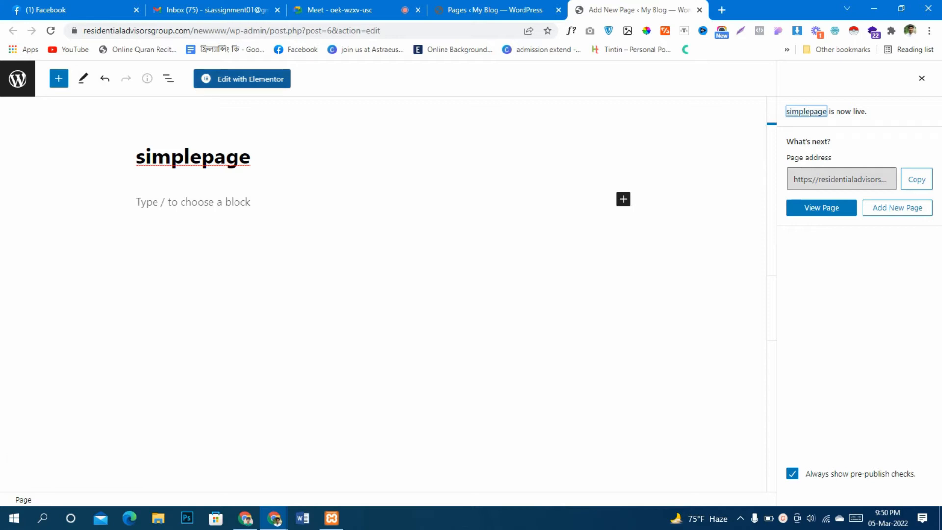
pyautogui.click(242, 79)
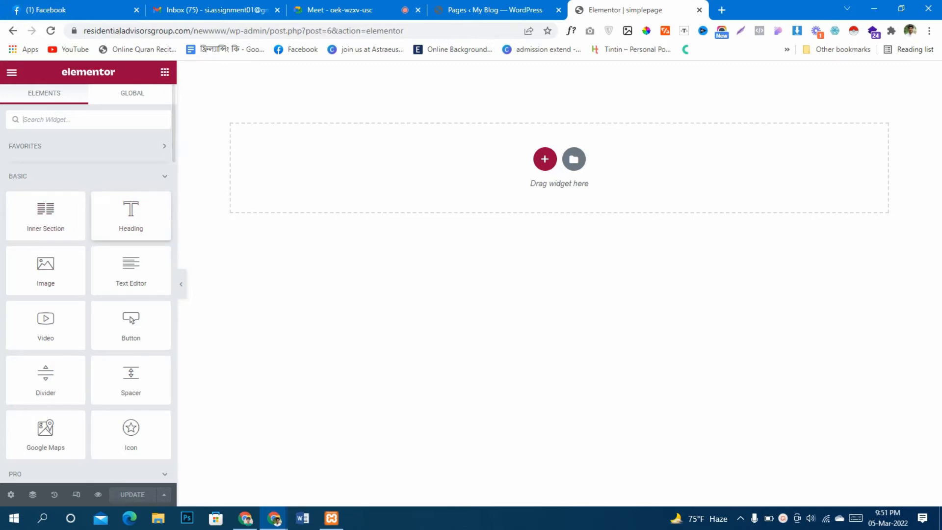
# Add a Heading widget to the empty page and open its content settings
pyautogui.moveTo(131, 216); pyautogui.dragTo(552, 163)
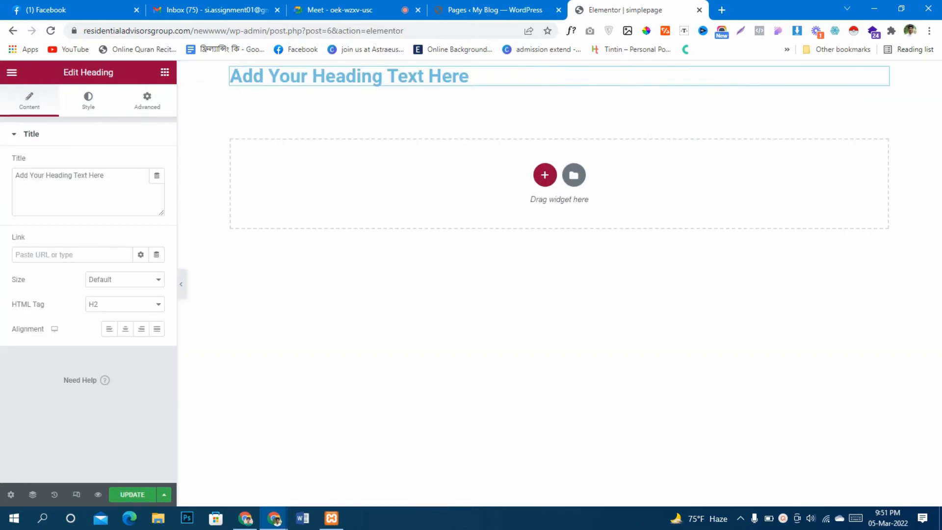
pyautogui.tripleClick(59, 175)
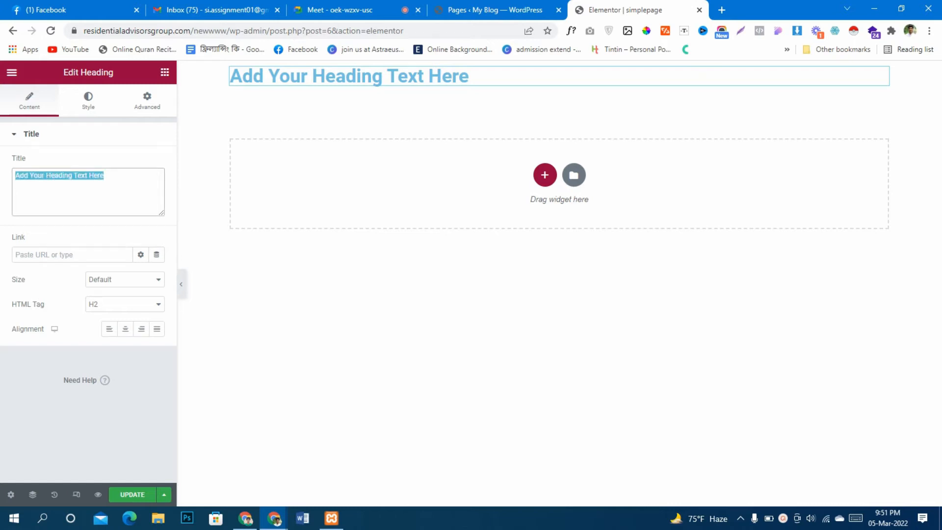
pyautogui.click(165, 73)
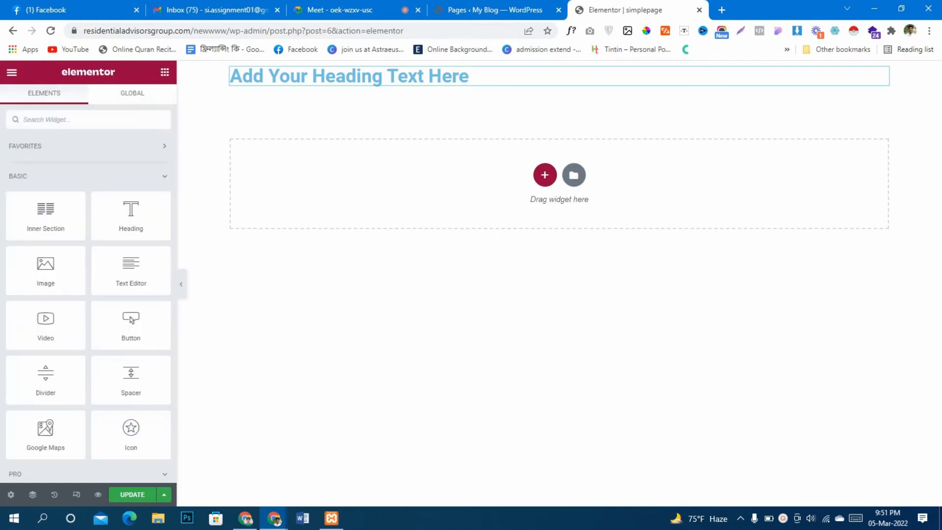
pyautogui.click(315, 76)
# Replace the heading's title with "This is the first Elementor Heading" and centre-align it
pyautogui.tripleClick(60, 175)
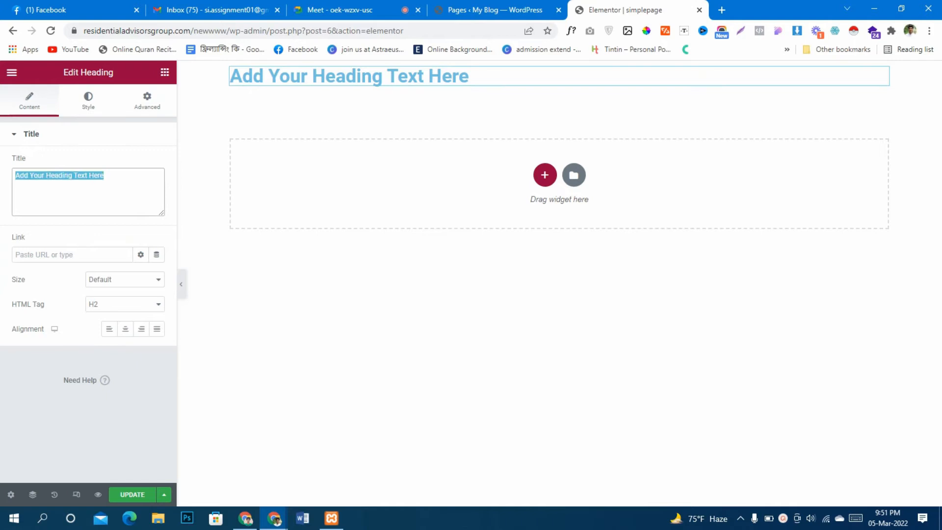
pyautogui.write('This is the first Elementor')
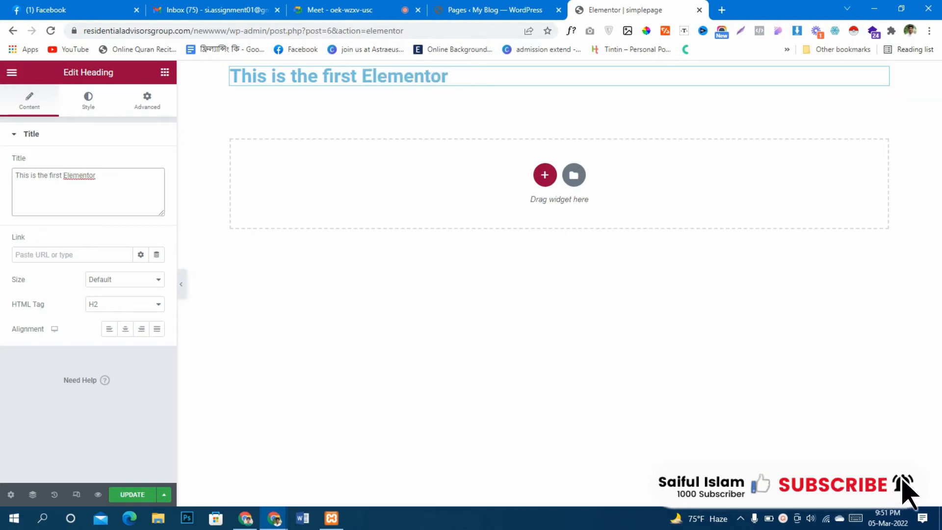
pyautogui.write(' Heading')
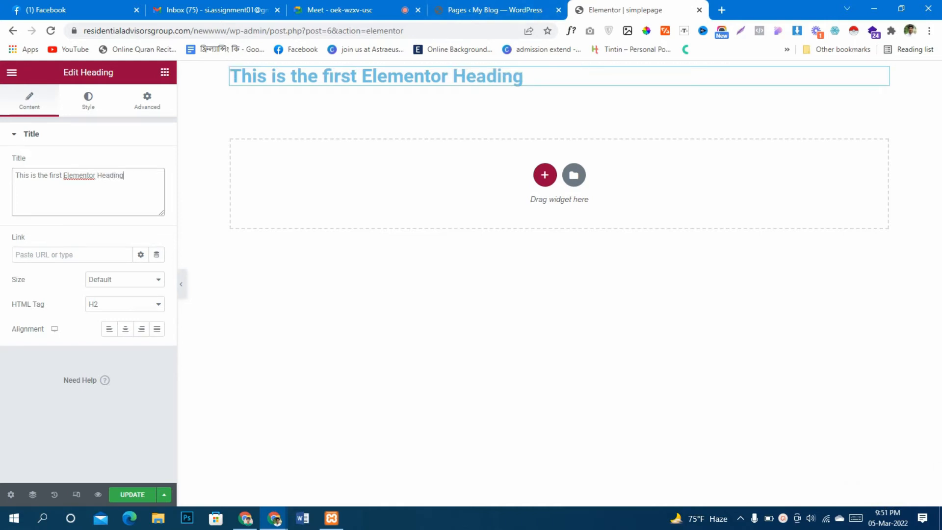
pyautogui.click(126, 329)
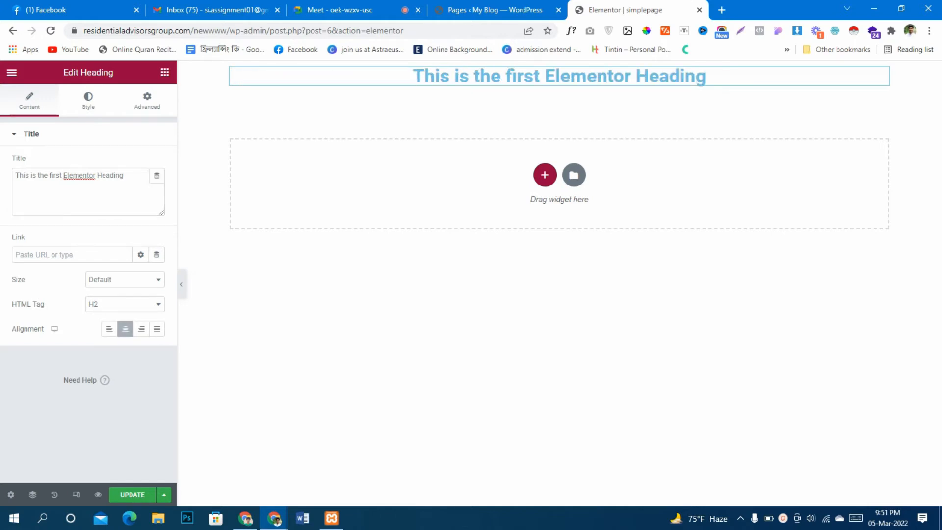
# Set the heading's text color to black in its style settings
pyautogui.click(88, 100)
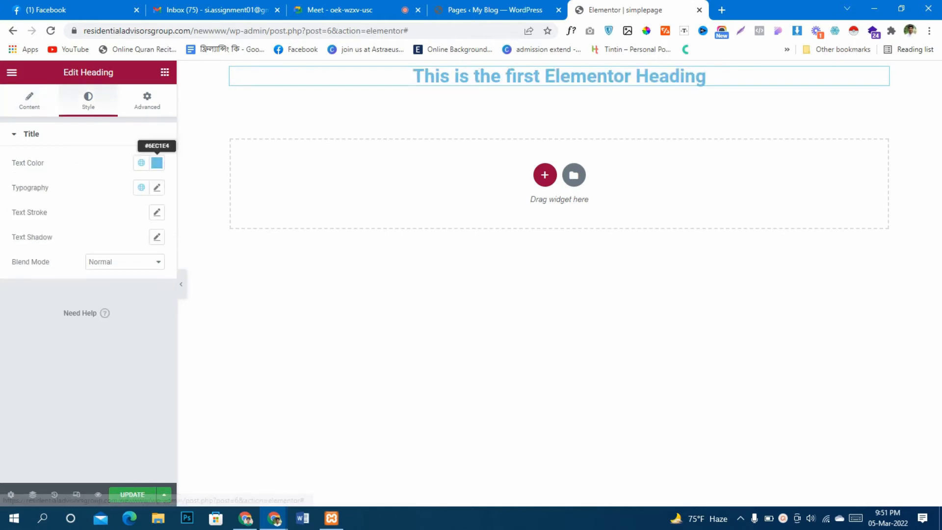
pyautogui.click(157, 163)
pyautogui.moveTo(91, 215); pyautogui.dragTo(22, 305)
pyautogui.click(74, 402)
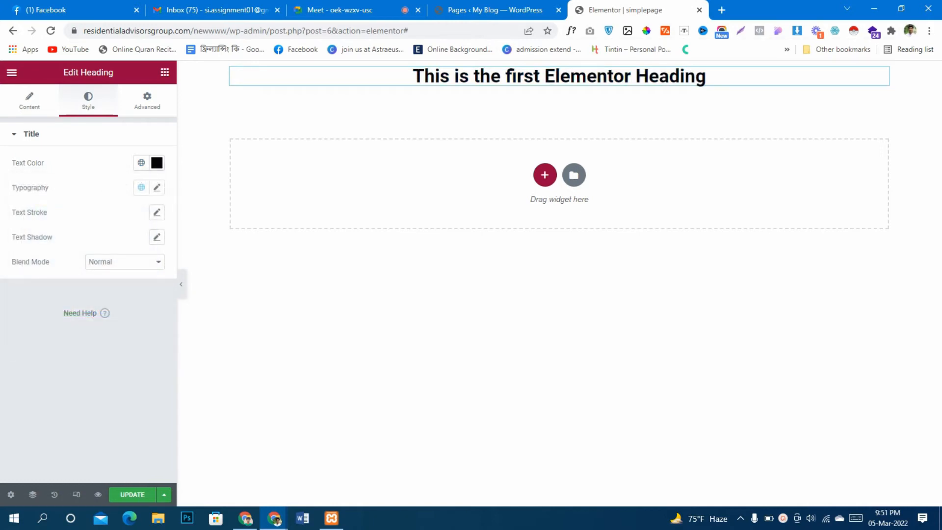
# Add an Image widget to the page directly below the heading
pyautogui.click(147, 100)
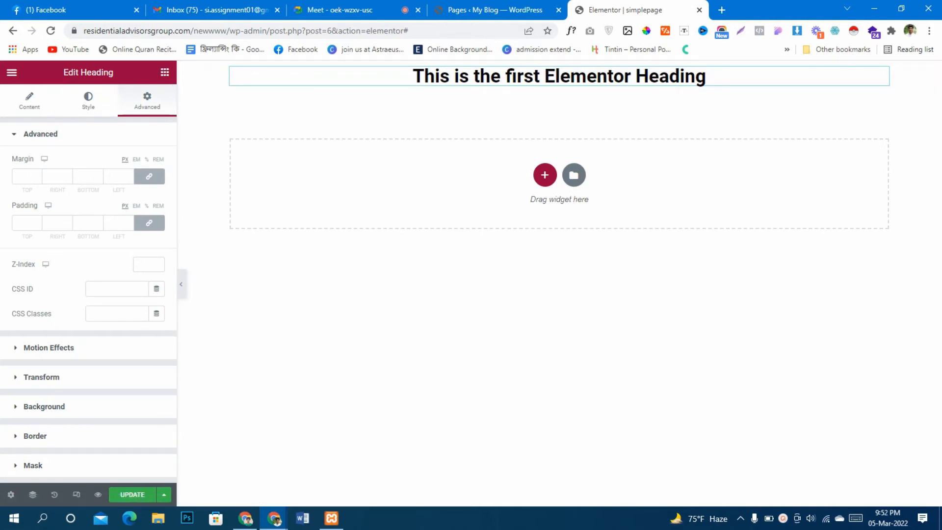
pyautogui.click(165, 73)
pyautogui.moveTo(45, 267); pyautogui.dragTo(475, 61)
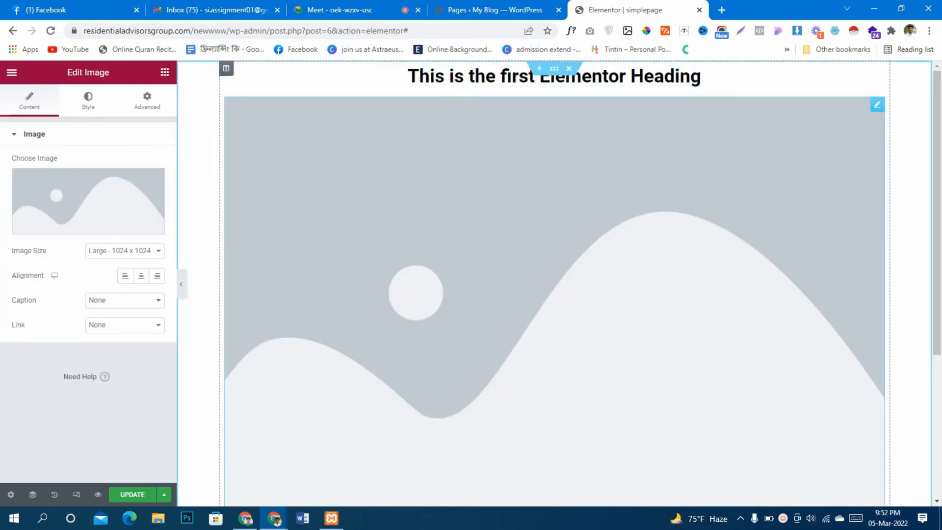
# Upload 1_0005_15.jpg from the Desktop and insert it as the Image widget's picture
pyautogui.click(89, 201)
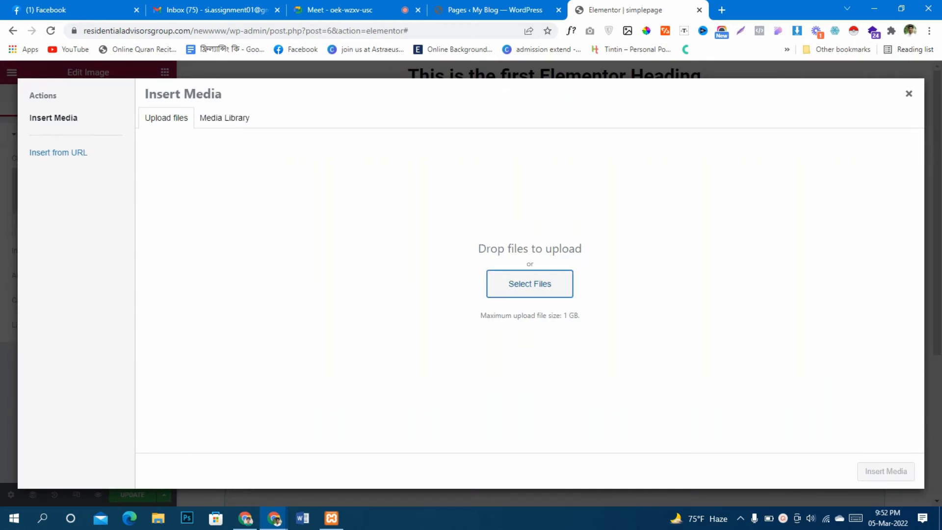
pyautogui.click(530, 283)
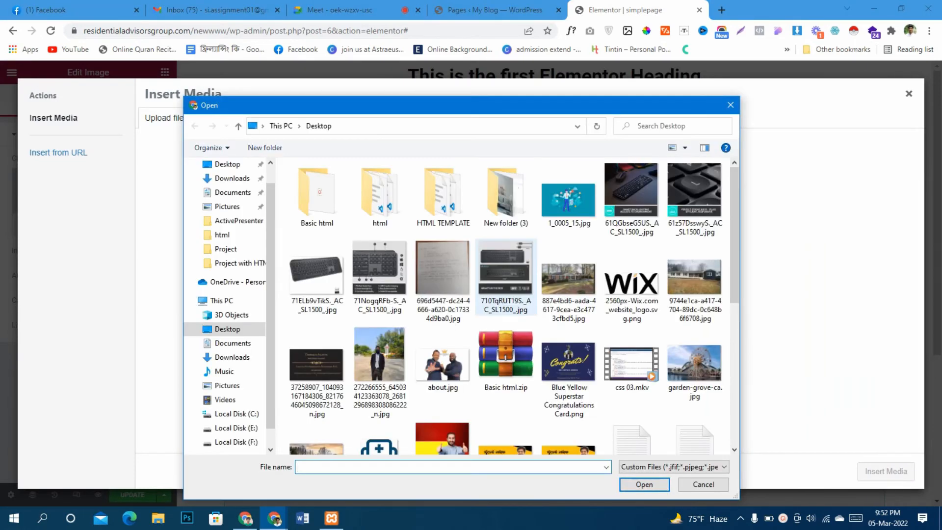
pyautogui.click(569, 199)
pyautogui.click(644, 484)
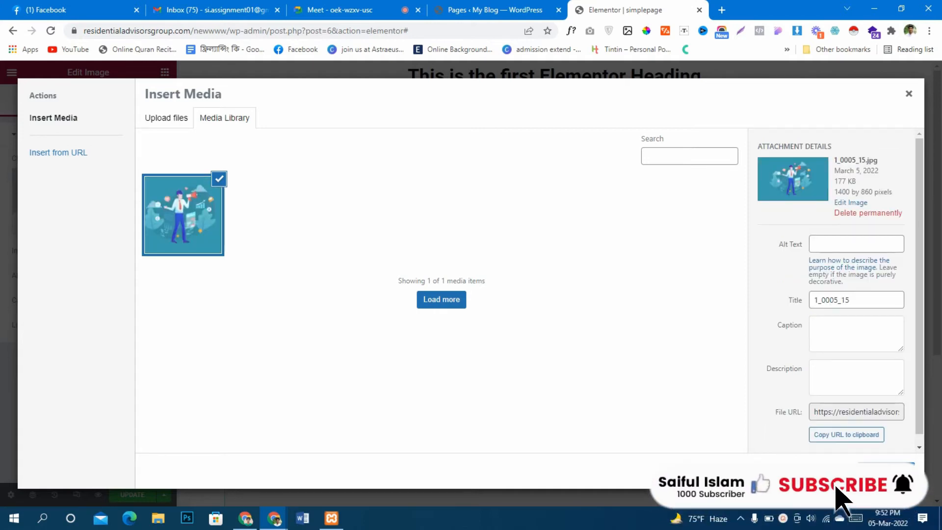
pyautogui.click(886, 472)
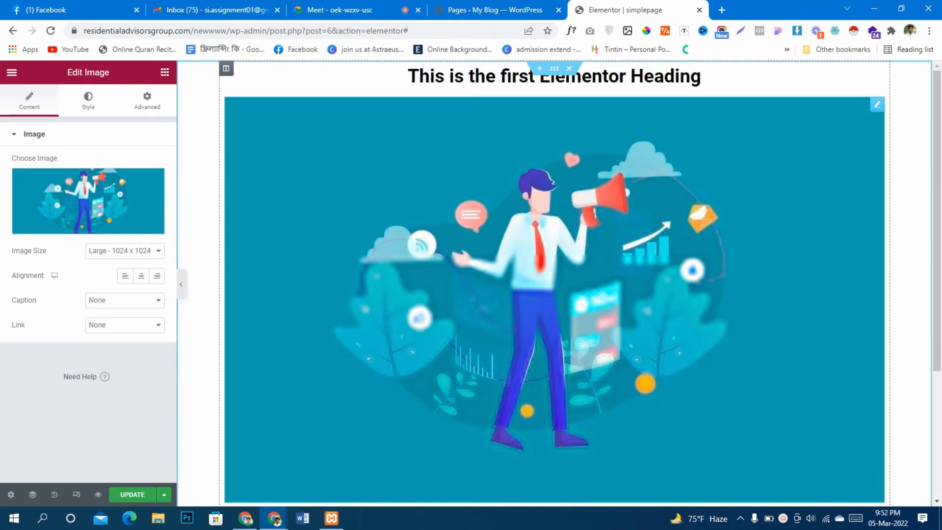
pyautogui.scroll(-1, 555, 283)
pyautogui.scroll(1, 554, 284)
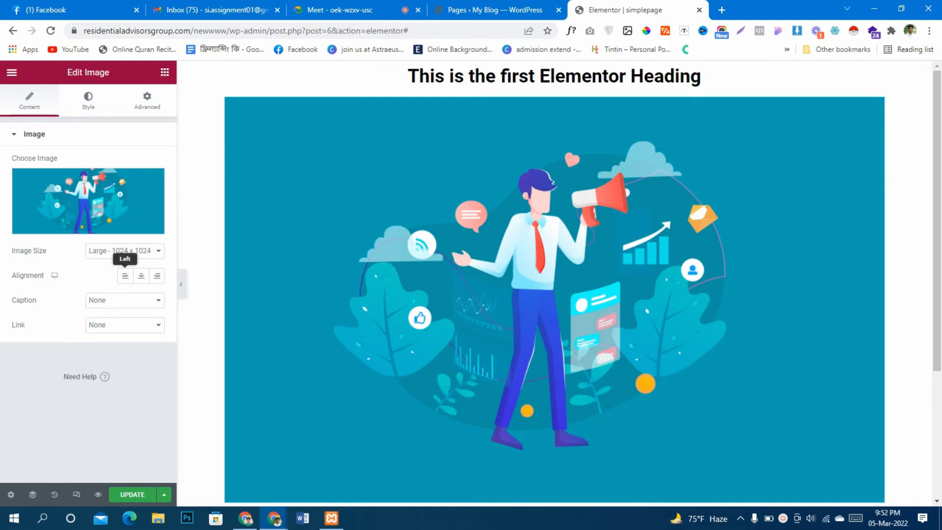
# Centre-align the image and reduce its width to 47%
pyautogui.click(141, 276)
pyautogui.click(89, 101)
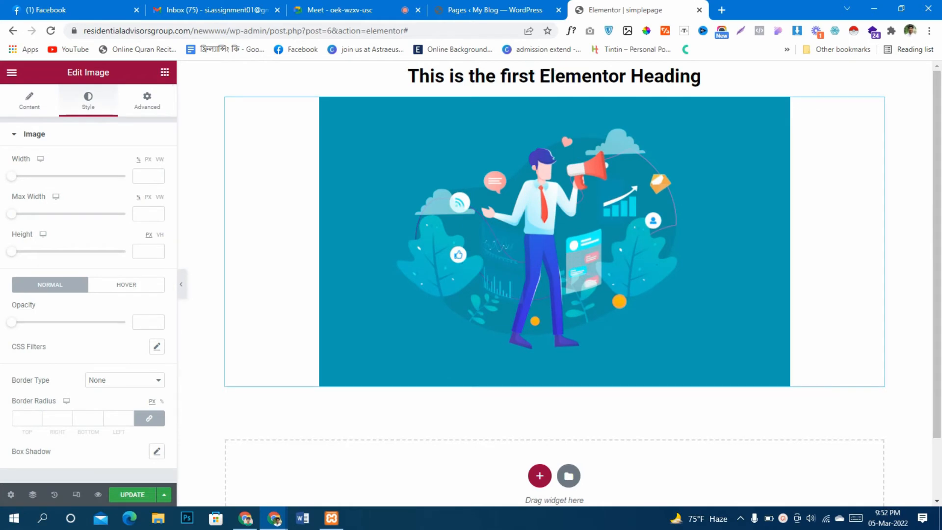
pyautogui.moveTo(11, 176); pyautogui.dragTo(64, 176)
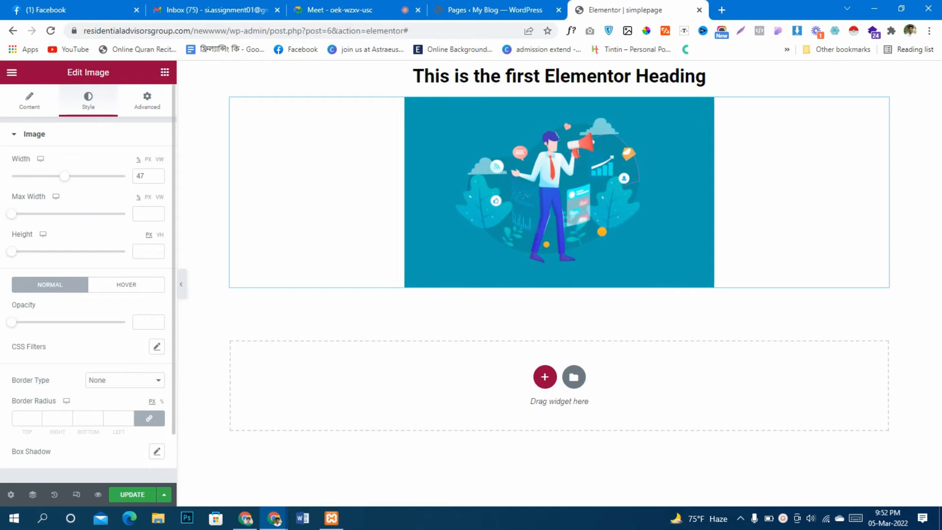
# Try the left and right alignments for the image and return it to centre alignment
pyautogui.click(29, 101)
pyautogui.click(126, 275)
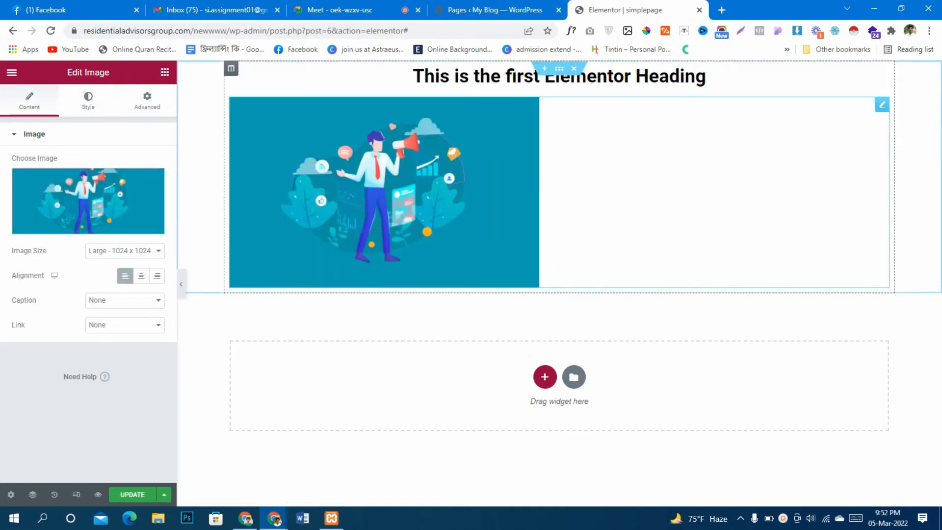
pyautogui.click(141, 276)
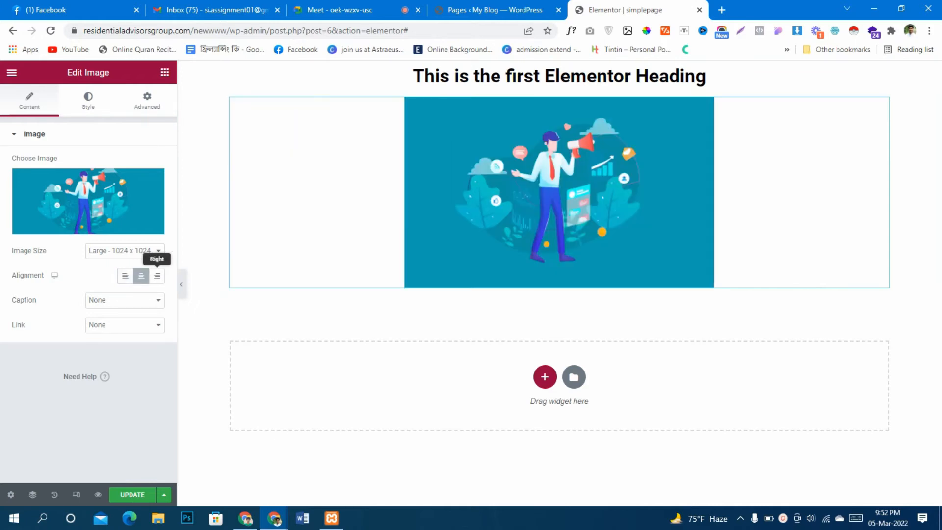
pyautogui.click(157, 276)
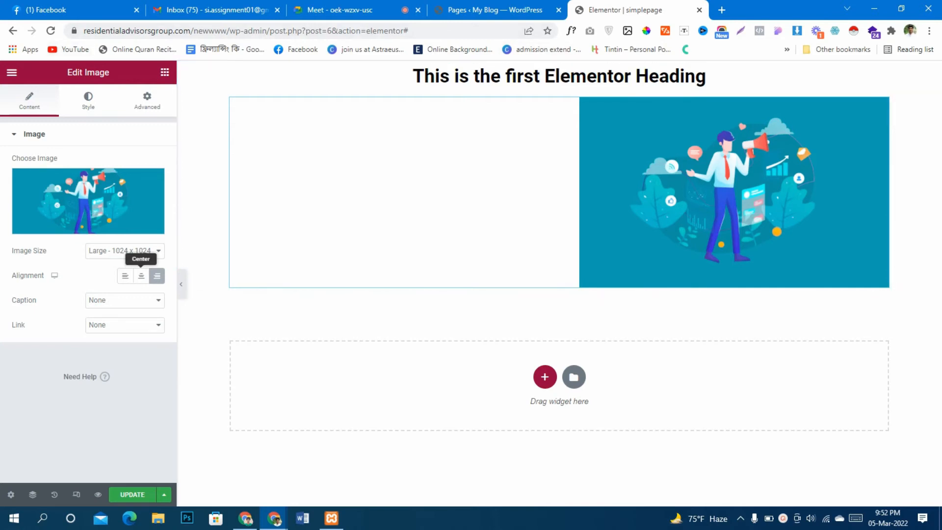
pyautogui.click(141, 275)
# Set the image's width to 100% in its style settings
pyautogui.click(88, 100)
pyautogui.click(148, 176)
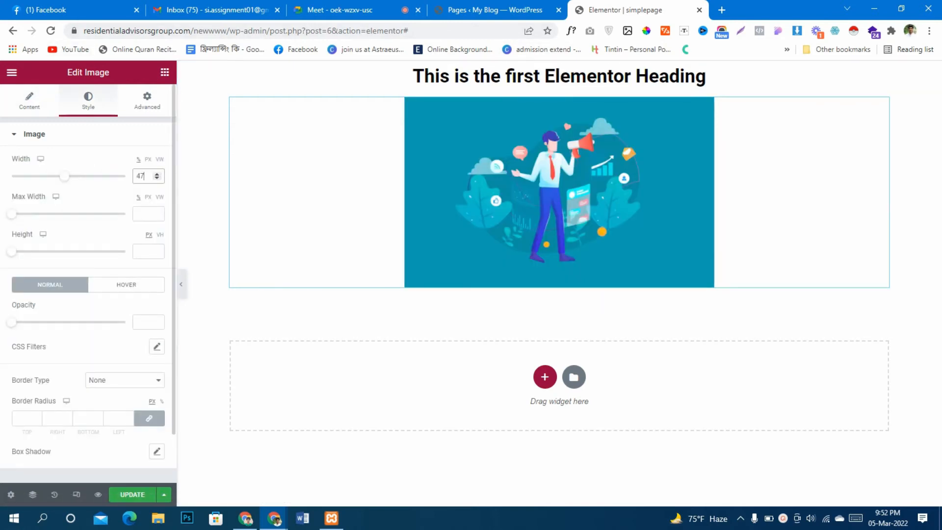
pyautogui.write('100')
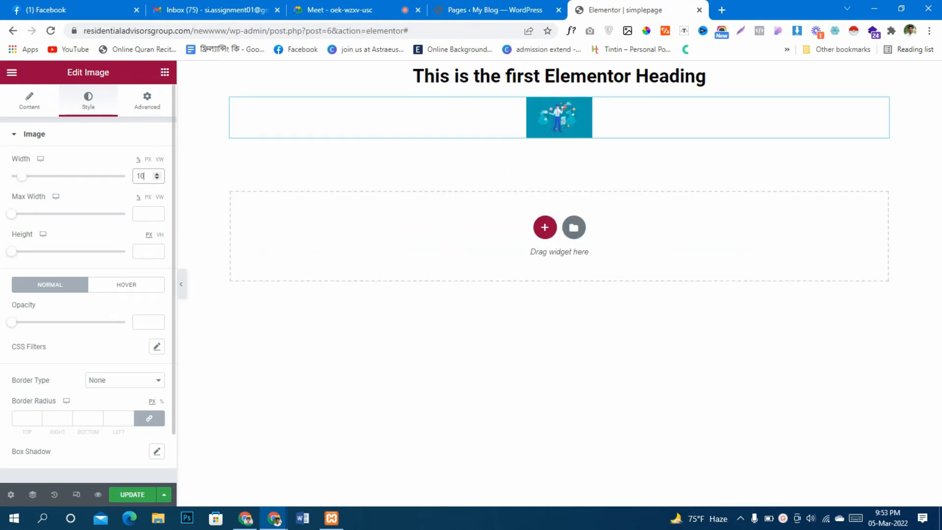
pyautogui.scroll(-4, 554, 294)
pyautogui.scroll(4, 555, 294)
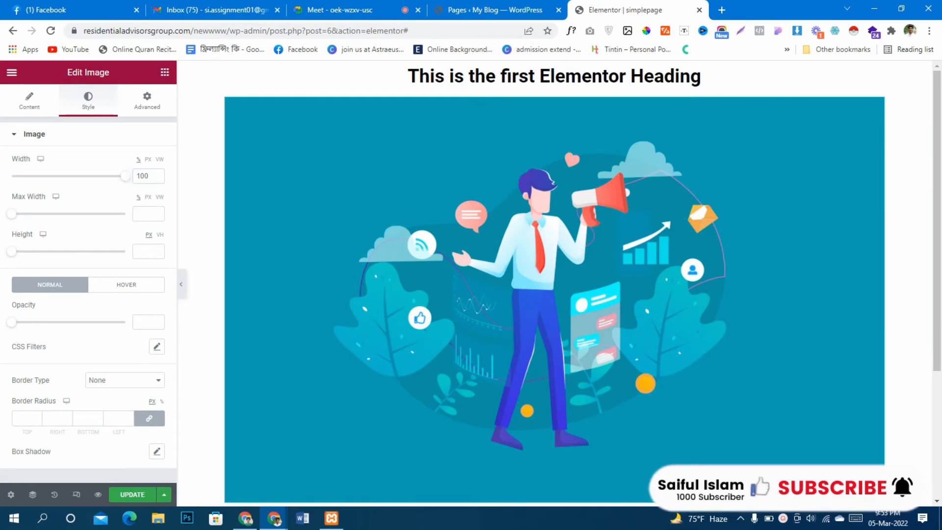
# Add a Text Editor widget below the image and copy its whole placeholder paragraph
pyautogui.click(165, 72)
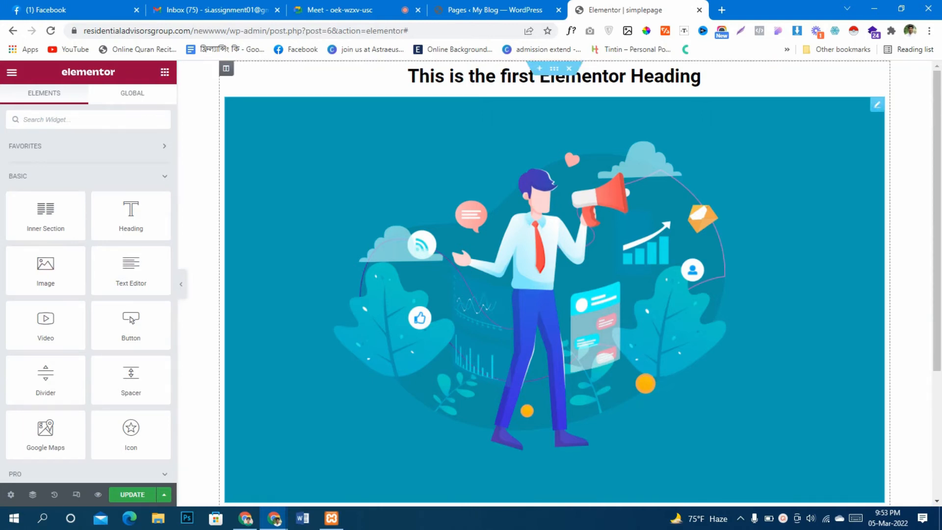
pyautogui.moveTo(131, 270); pyautogui.dragTo(426, 483)
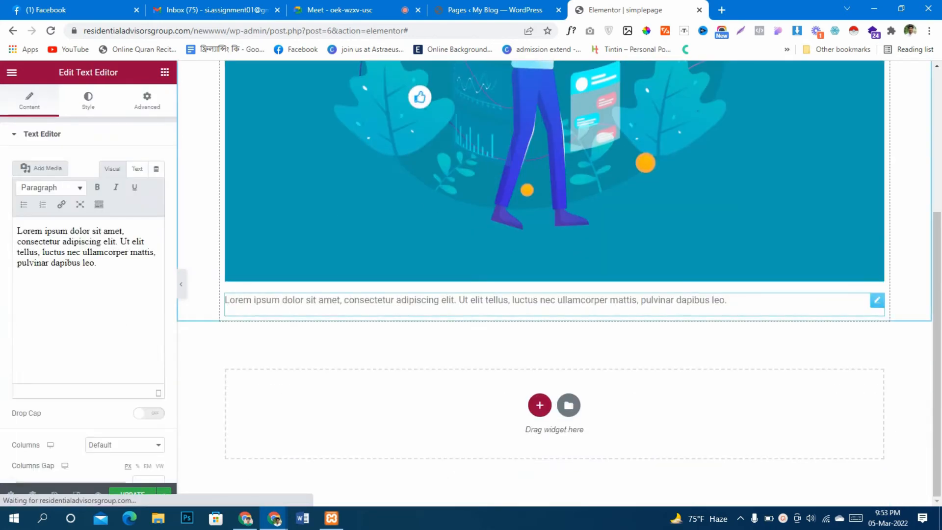
pyautogui.hotkey('ctrl', 'a')
pyautogui.rightClick(59, 244)
pyautogui.click(73, 287)
# Paste six copies of the Lorem ipsum paragraph one after another at the end of the text
pyautogui.click(72, 305)
pyautogui.rightClick(74, 309)
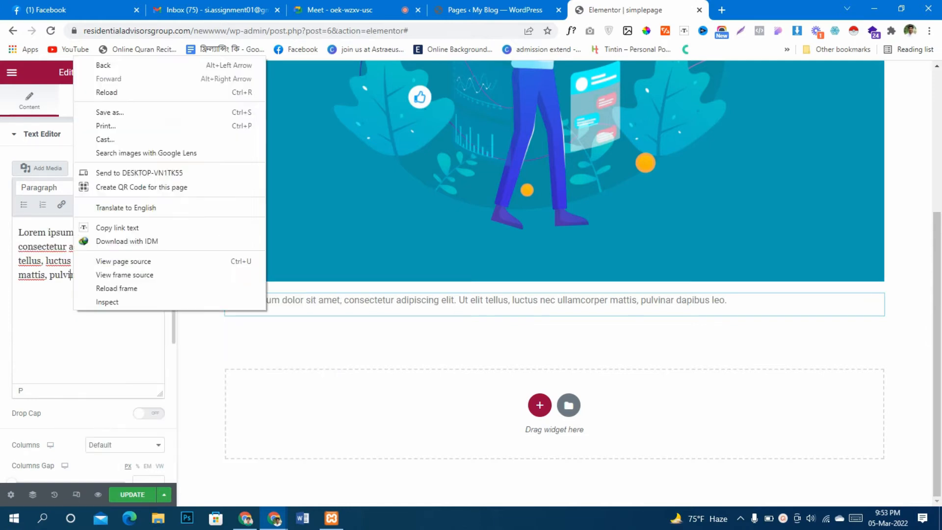
pyautogui.click(26, 275)
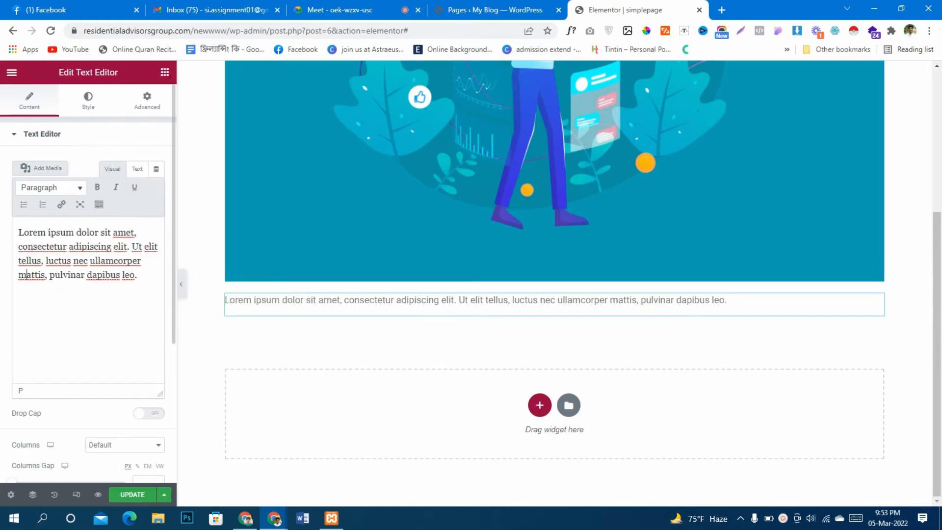
pyautogui.rightClick(156, 278)
pyautogui.click(185, 369)
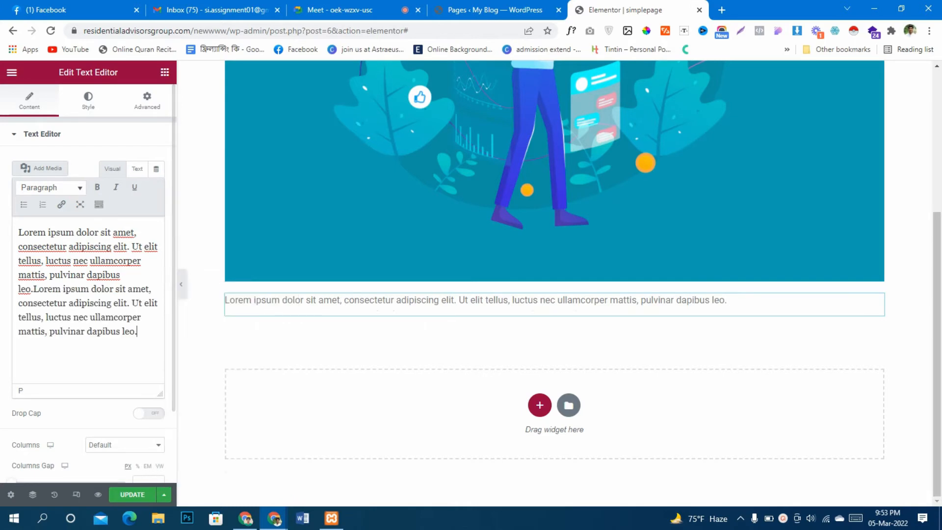
pyautogui.rightClick(138, 337)
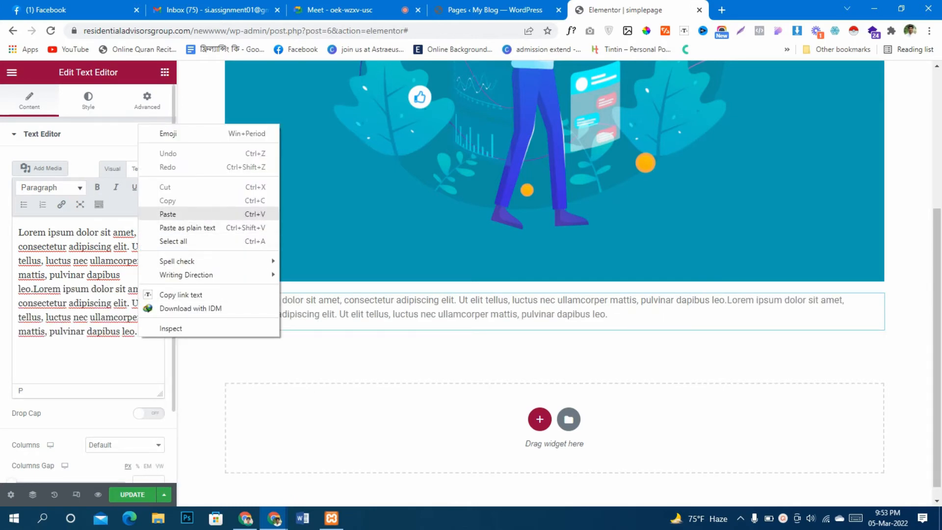
pyautogui.click(168, 214)
pyautogui.rightClick(100, 369)
pyautogui.click(123, 243)
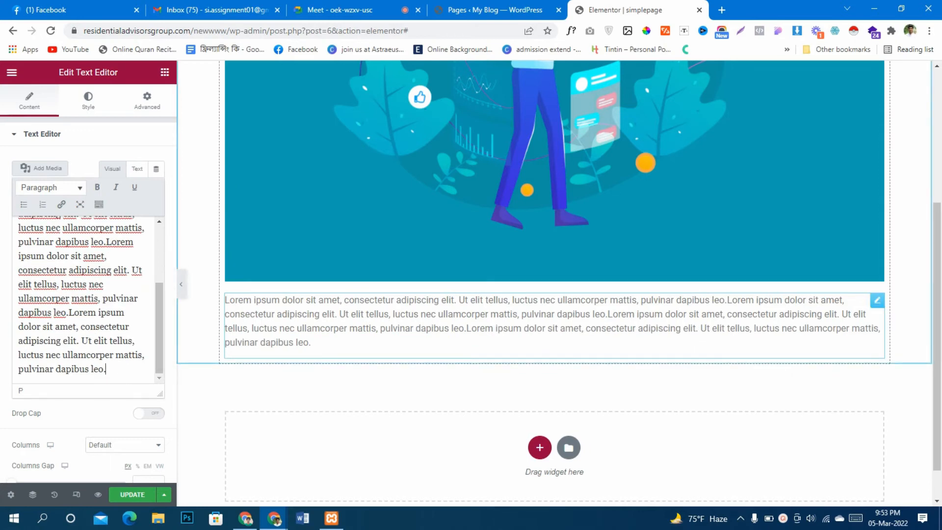
pyautogui.rightClick(127, 375)
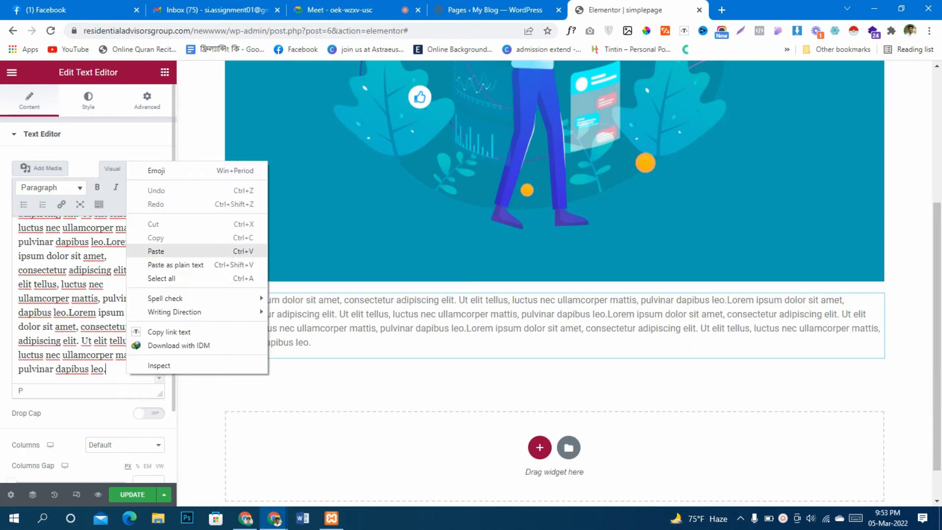
pyautogui.click(147, 250)
pyautogui.rightClick(97, 373)
pyautogui.click(120, 247)
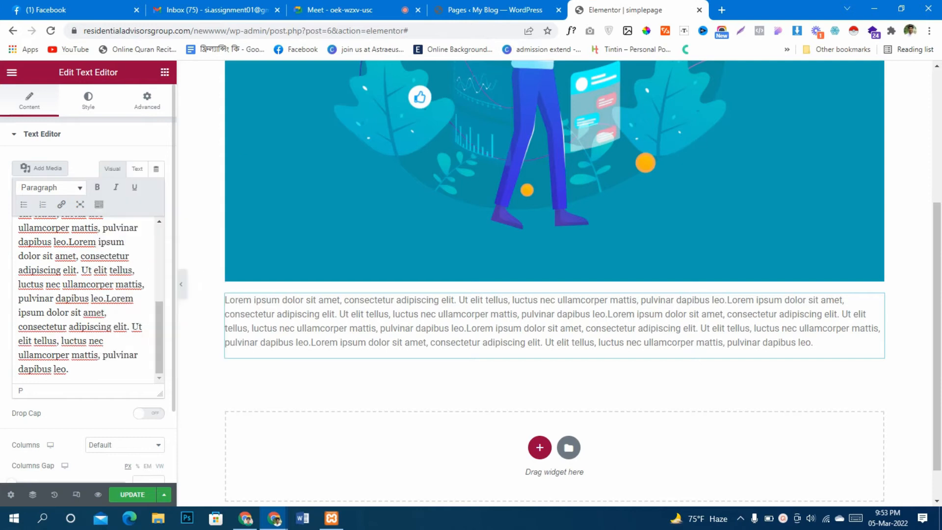
pyautogui.rightClick(110, 373)
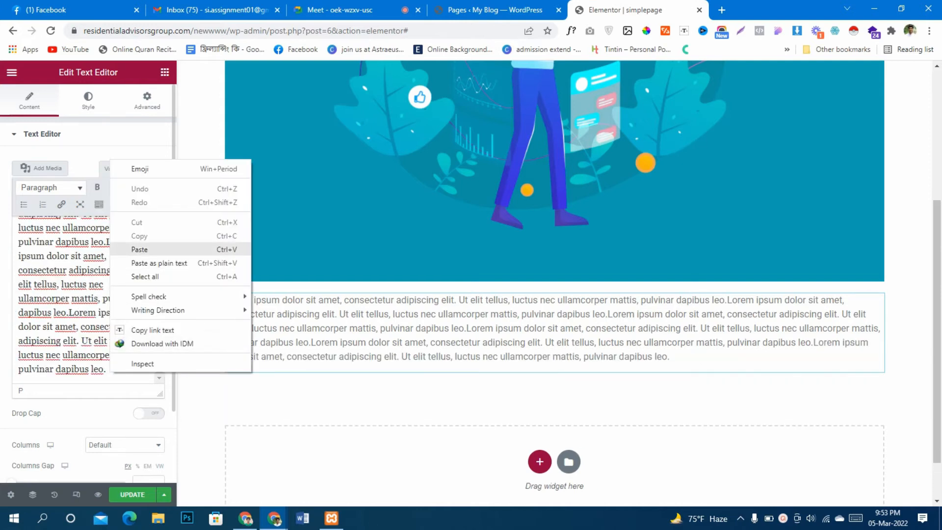
pyautogui.click(129, 248)
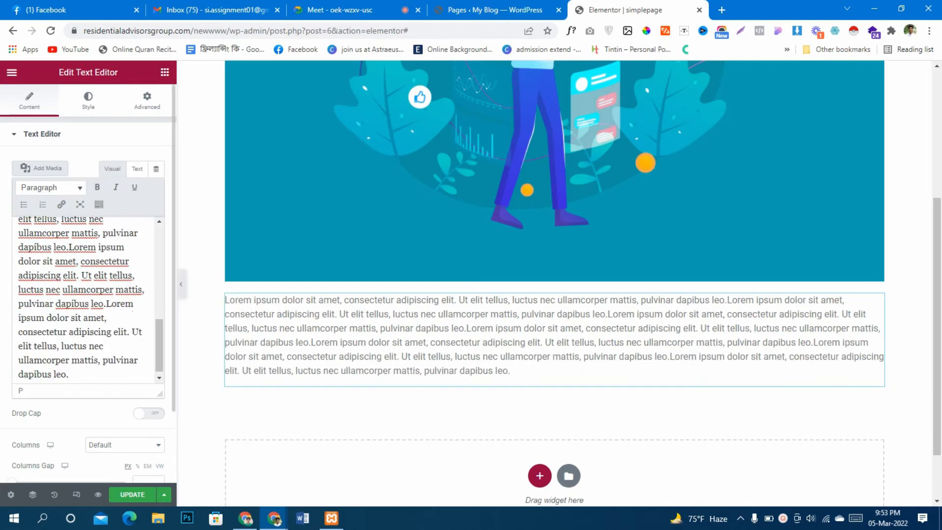
# Set the paragraph's text color to #000000 in the Text Editor widget's style settings
pyautogui.scroll(5, 88, 295)
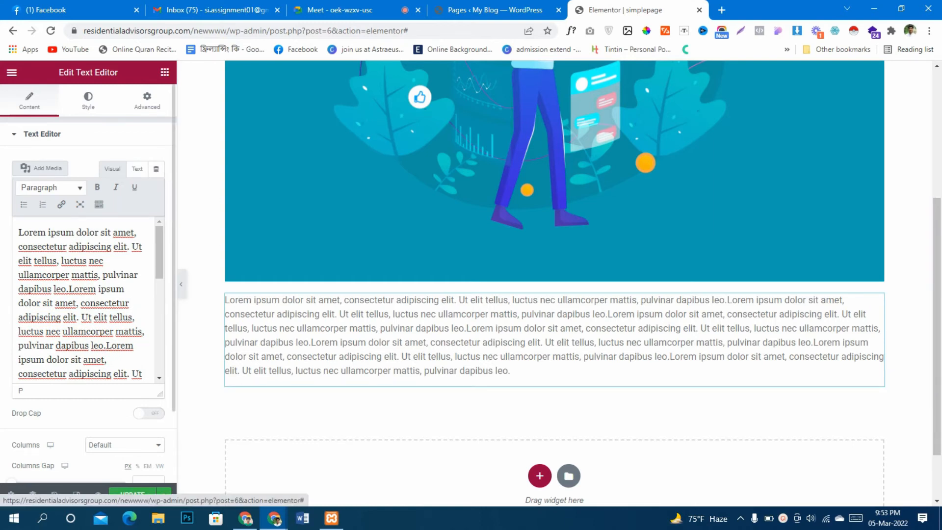
pyautogui.click(88, 101)
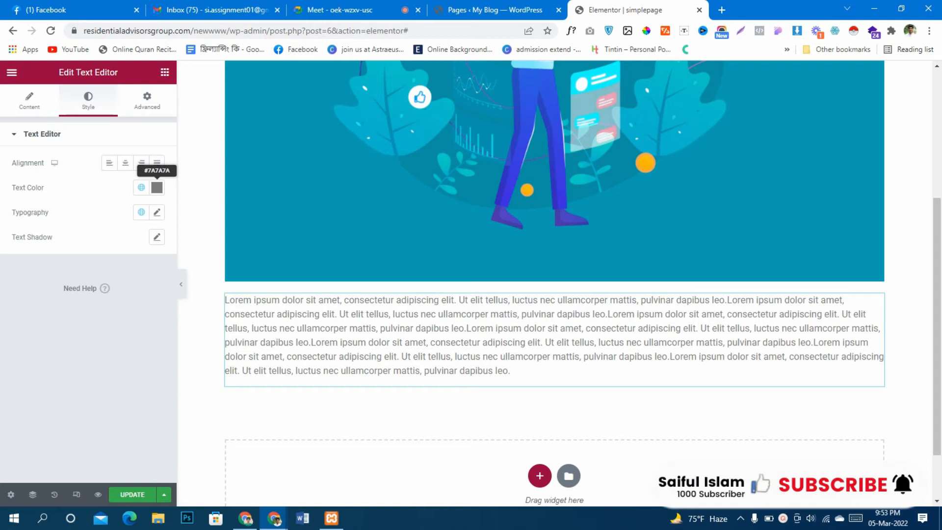
pyautogui.click(157, 188)
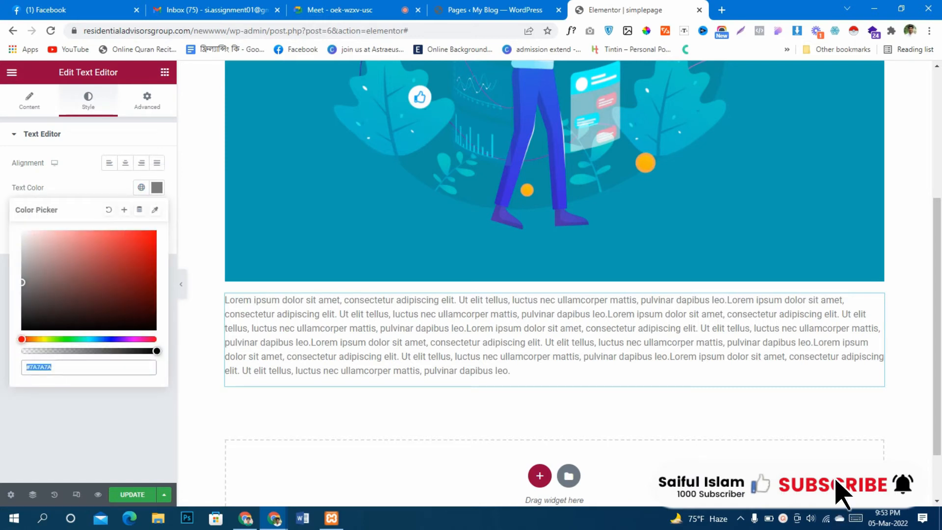
pyautogui.write('#000000')
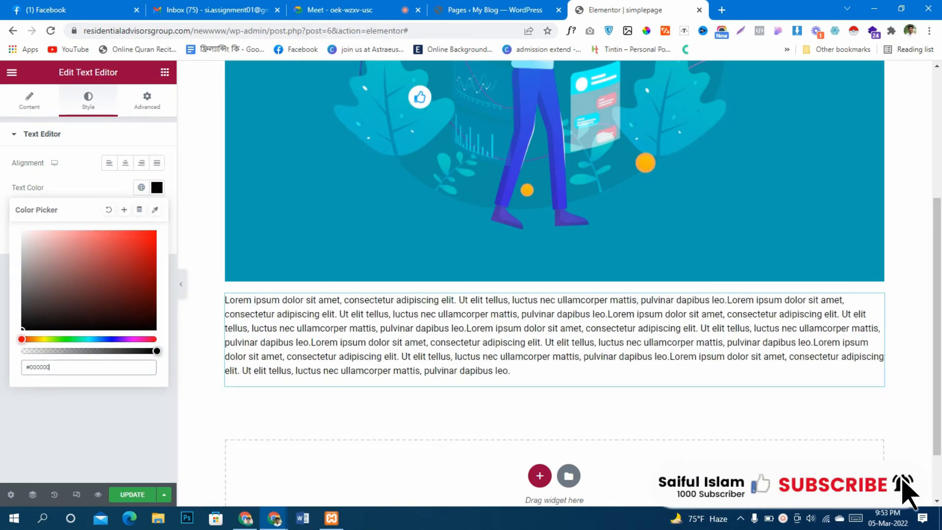
pyautogui.press('Escape')
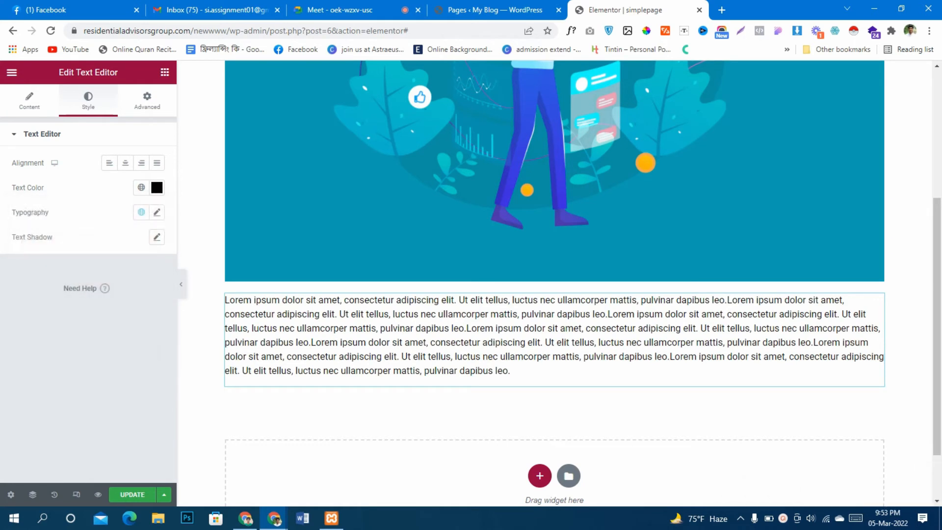
# Justify the paragraph's text and return to the Text Editor widget's content settings
pyautogui.click(157, 163)
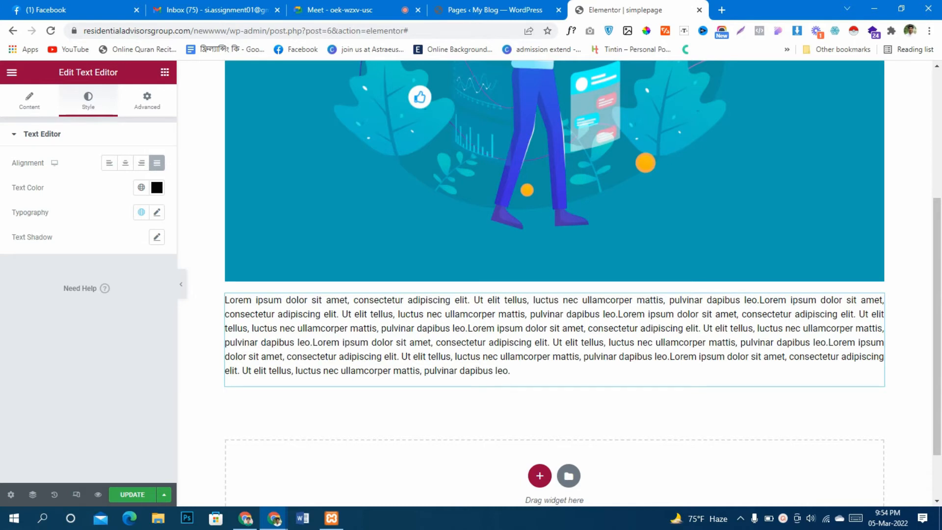
pyautogui.scroll(2, 554, 284)
pyautogui.scroll(-4, 554, 284)
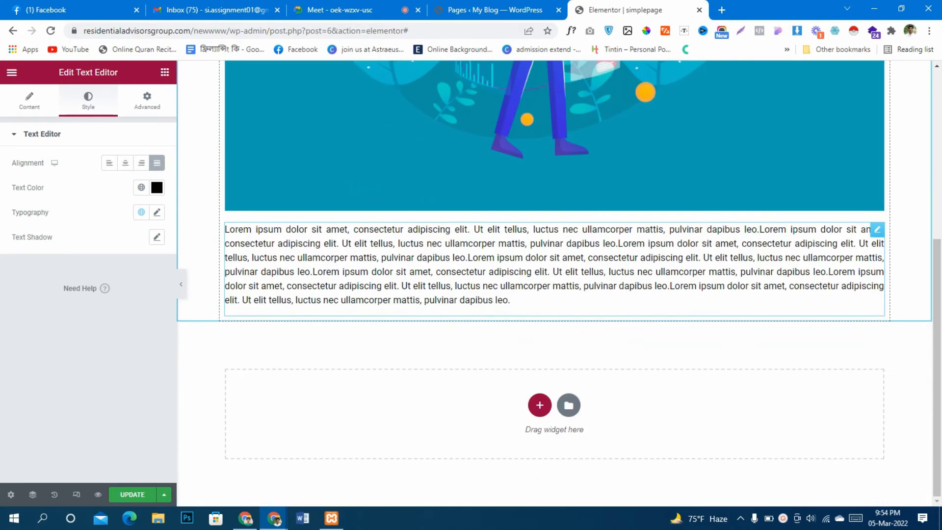
pyautogui.click(30, 101)
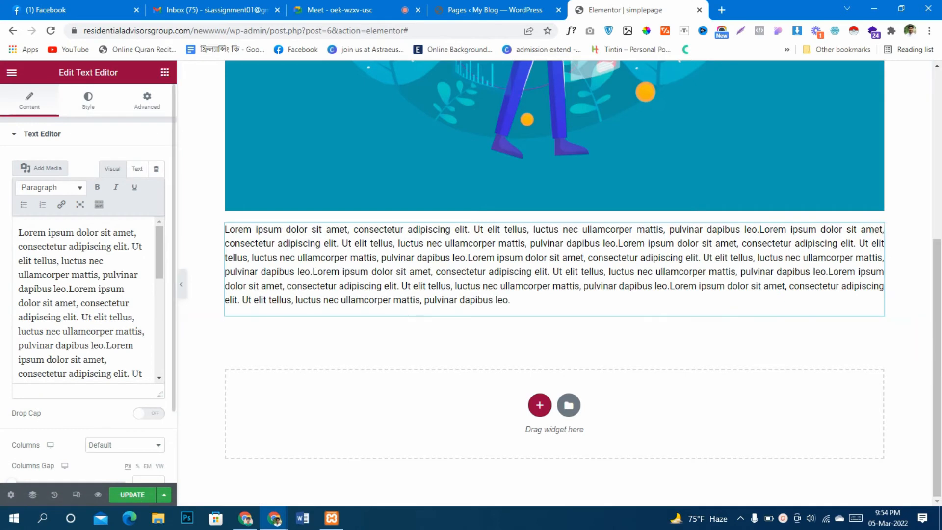
pyautogui.scroll(-2, 88, 299)
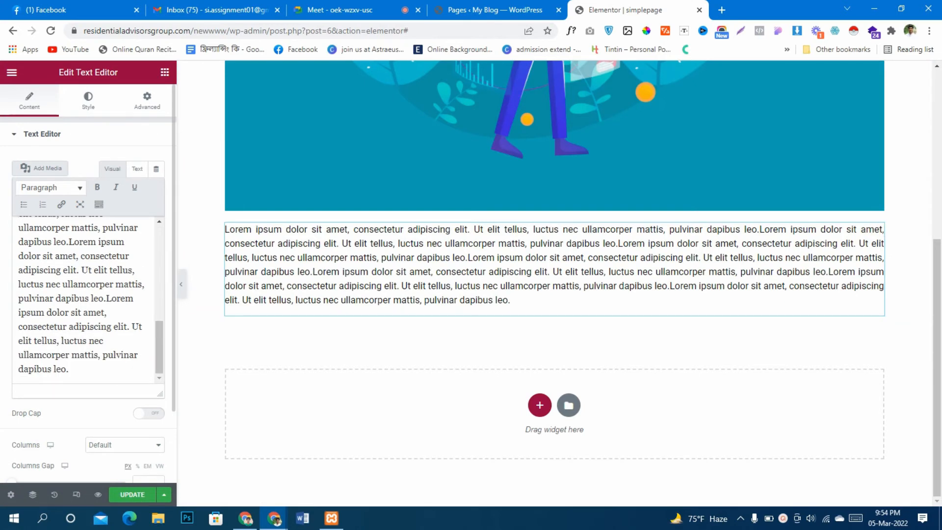
# Try a three-column layout on the paragraph text and return the Columns setting to Default
pyautogui.scroll(5, 88, 299)
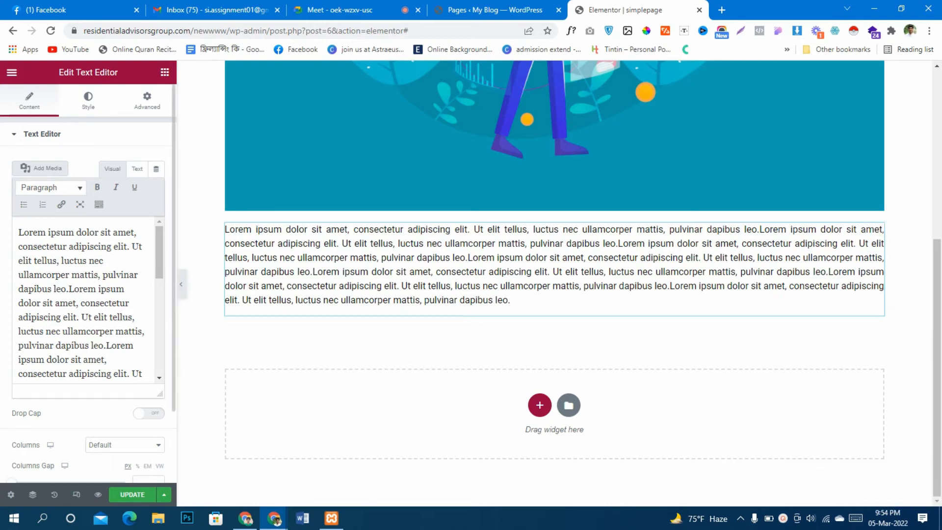
pyautogui.scroll(-5, 84, 299)
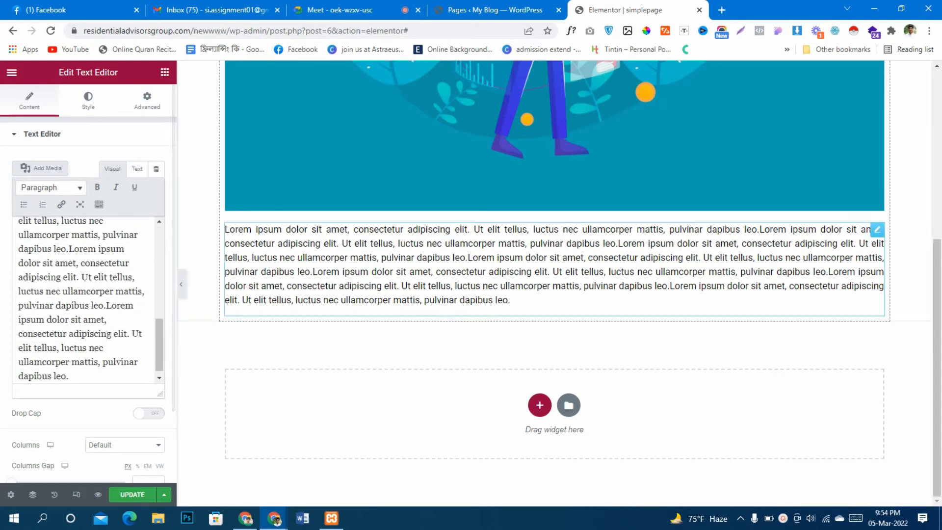
pyautogui.click(125, 359)
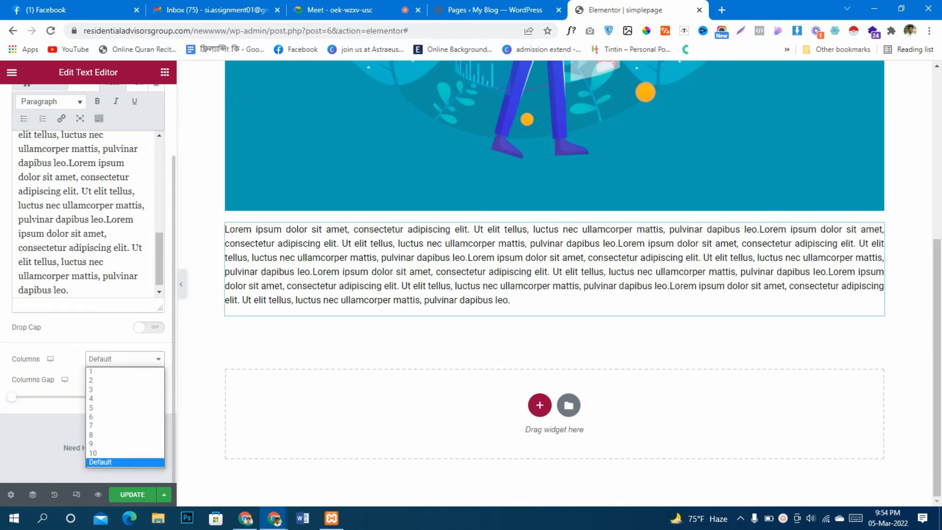
pyautogui.click(124, 391)
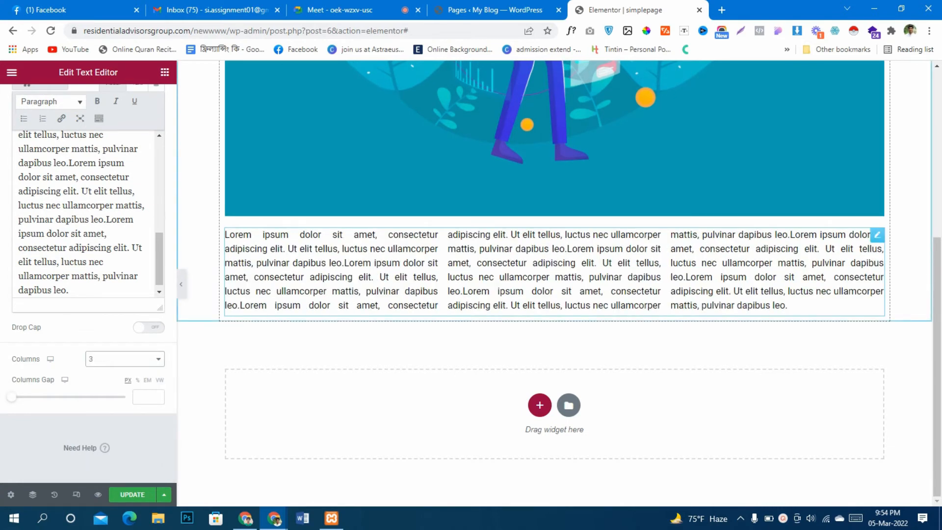
pyautogui.click(125, 359)
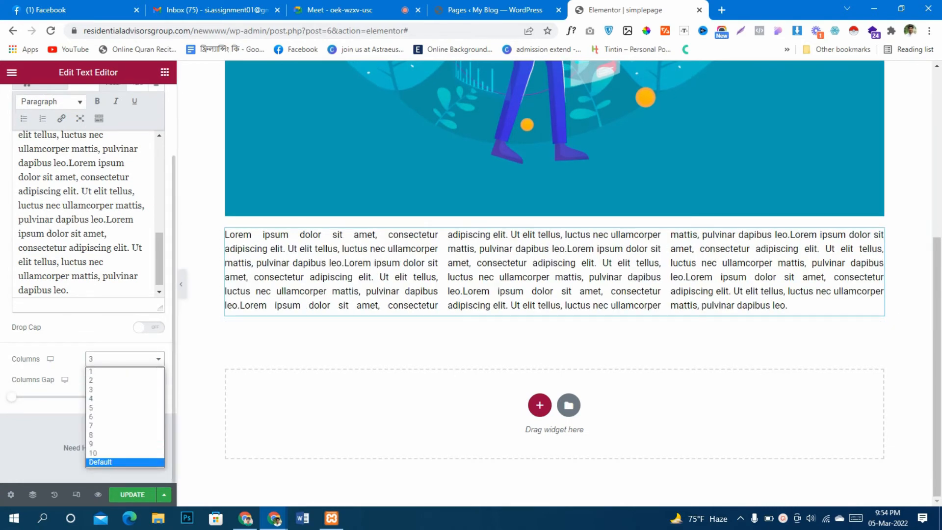
pyautogui.click(125, 462)
pyautogui.scroll(6, 555, 283)
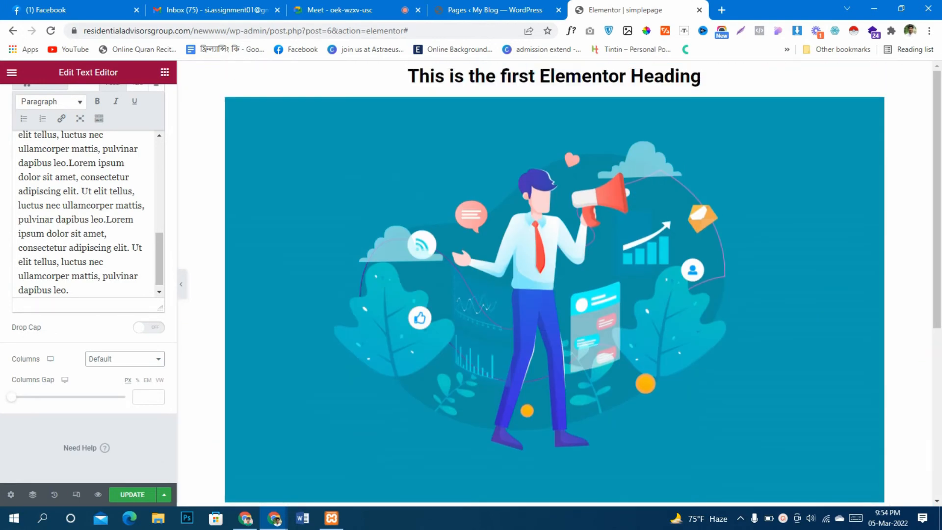
pyautogui.scroll(-6, 554, 283)
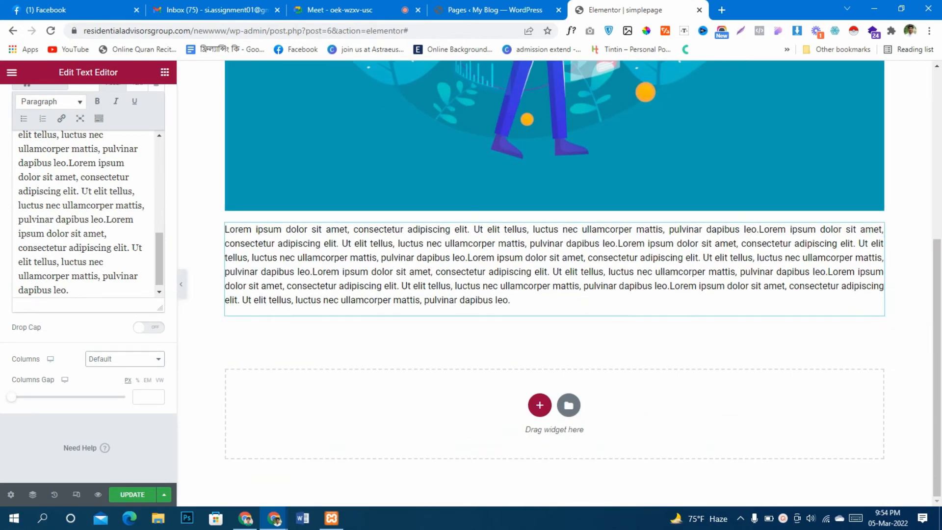
# Add a Button widget below the paragraph, label it "Learn More" and center it
pyautogui.click(165, 72)
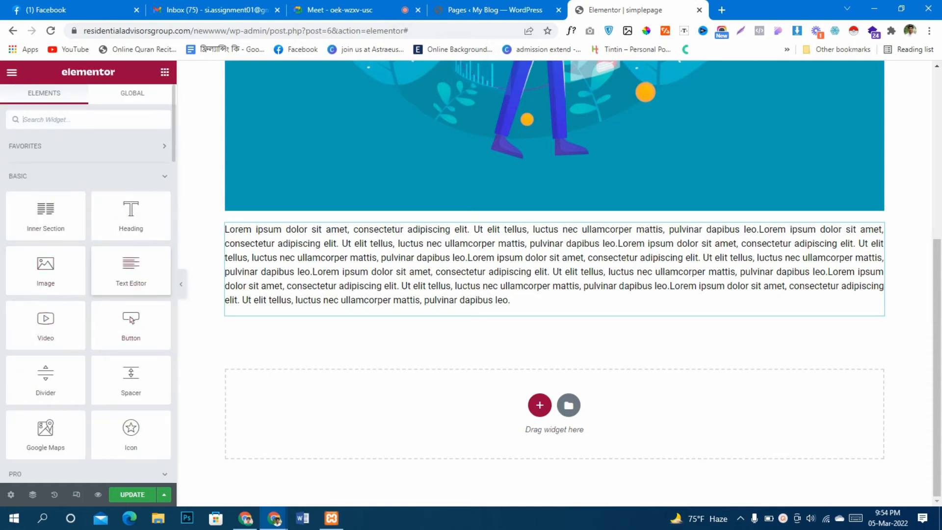
pyautogui.moveTo(131, 323); pyautogui.dragTo(442, 319)
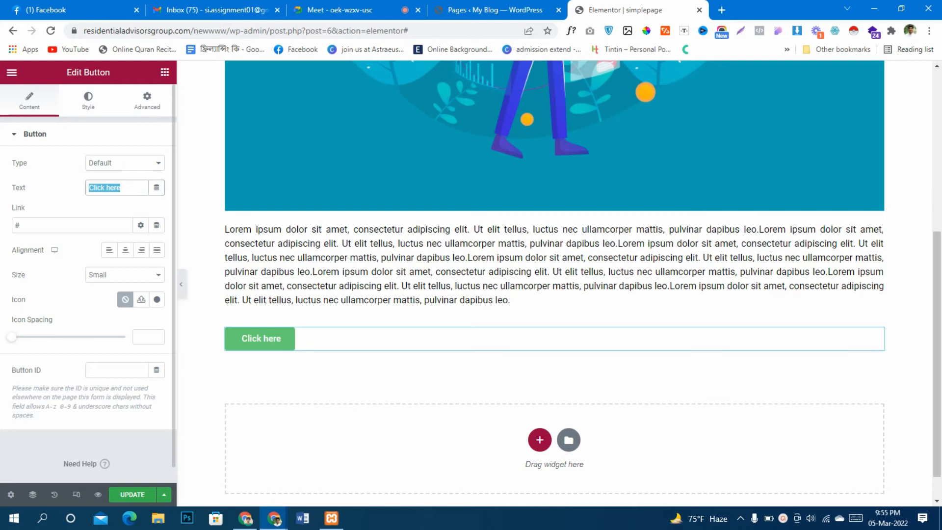
pyautogui.write('Learn More')
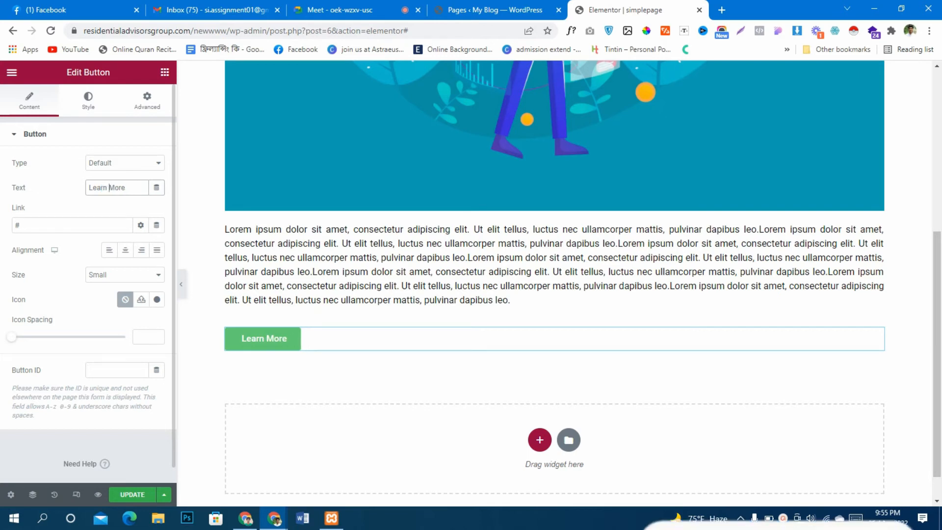
pyautogui.click(126, 250)
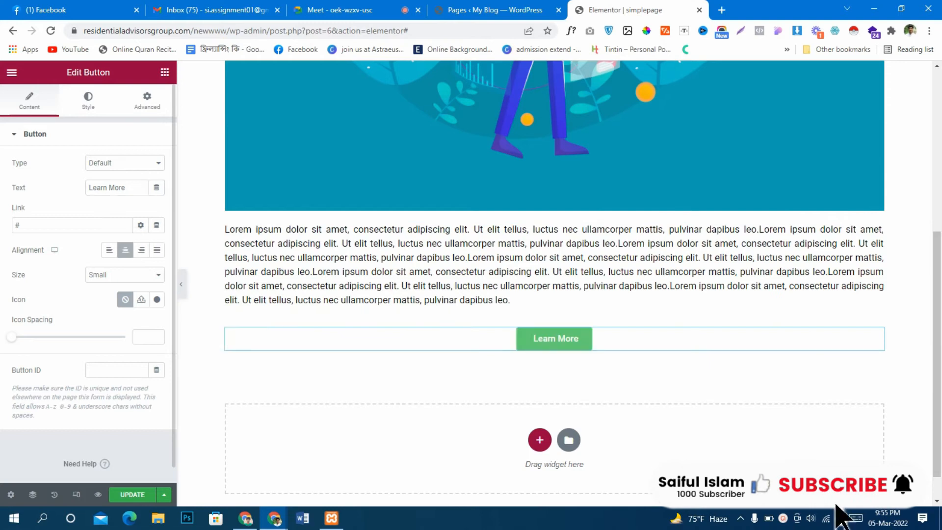
# Set the button's typography to size 26 px and weight 300 in its style settings
pyautogui.click(88, 101)
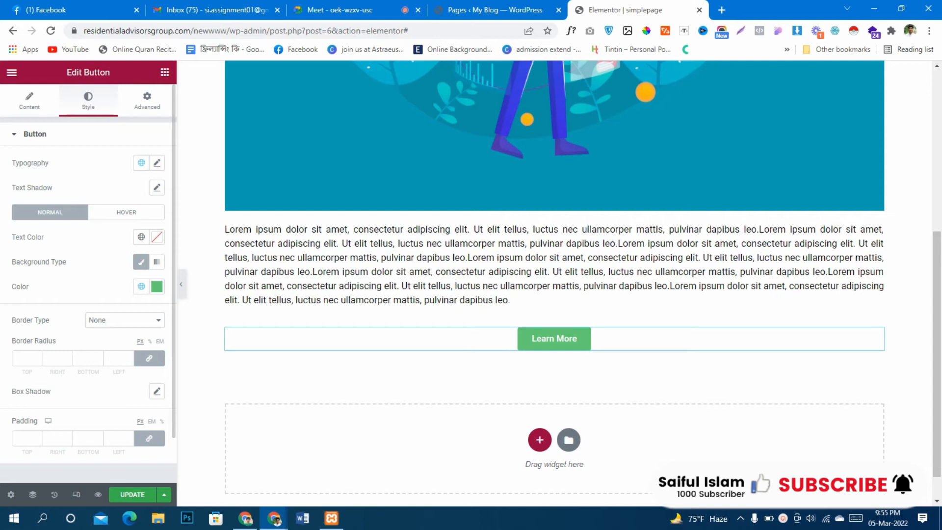
pyautogui.click(157, 163)
pyautogui.moveTo(21, 256)
pyautogui.mouseDown()
pyautogui.moveTo(51, 256)
pyautogui.moveTo(33, 255)
pyautogui.mouseUp()
pyautogui.click(120, 280)
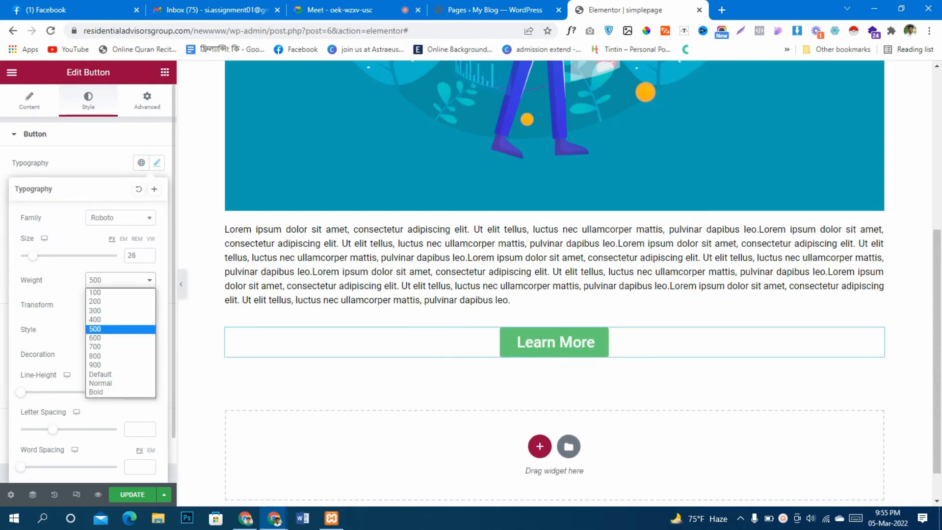
pyautogui.click(113, 311)
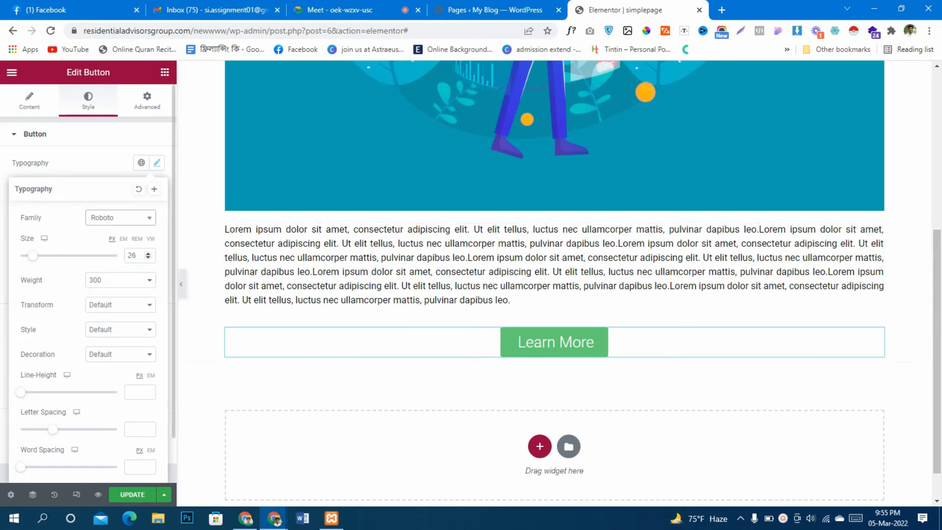
pyautogui.click(157, 163)
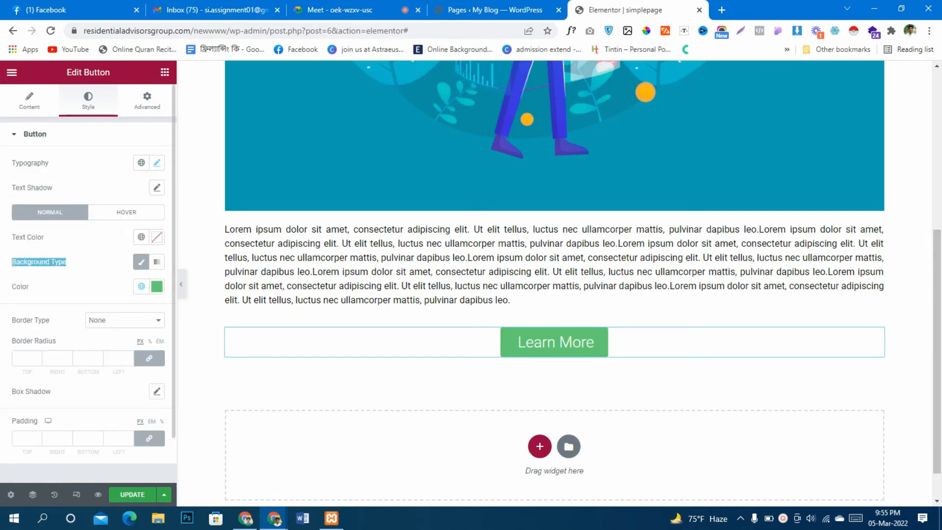
# Change the Learn More button's background color to the yellow #FFC100
pyautogui.click(157, 286)
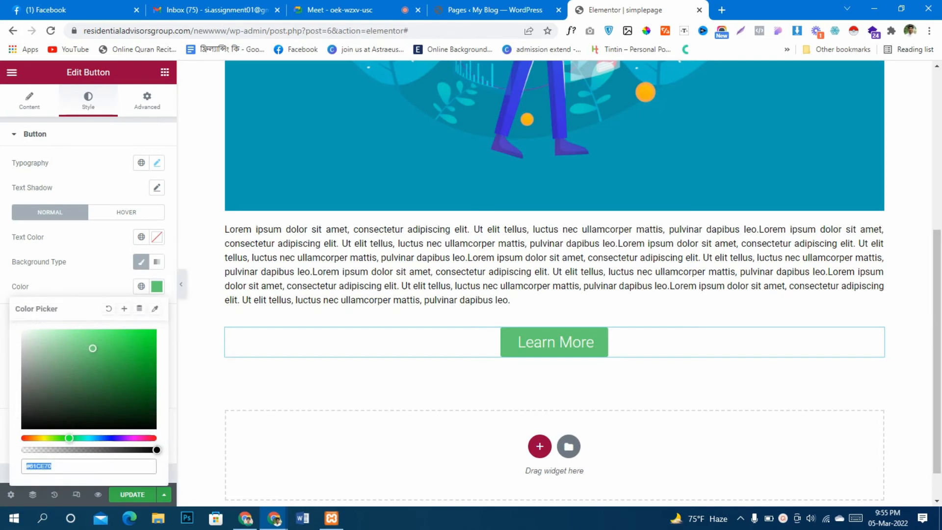
pyautogui.write('#2F7838')
pyautogui.moveTo(69, 438); pyautogui.dragTo(39, 439)
pyautogui.moveTo(103, 383); pyautogui.dragTo(155, 387)
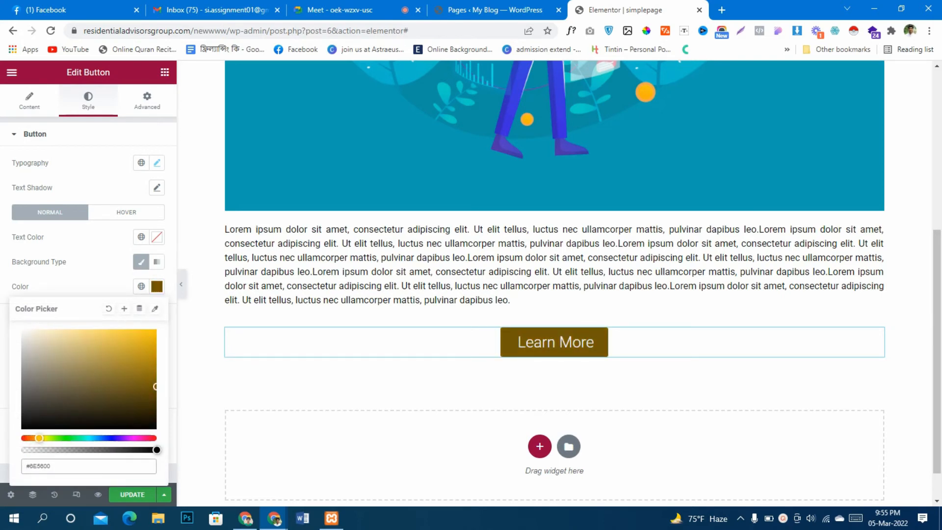
pyautogui.moveTo(44, 438)
pyautogui.mouseDown()
pyautogui.moveTo(27, 438)
pyautogui.moveTo(40, 438)
pyautogui.mouseUp()
pyautogui.moveTo(156, 387); pyautogui.dragTo(157, 329)
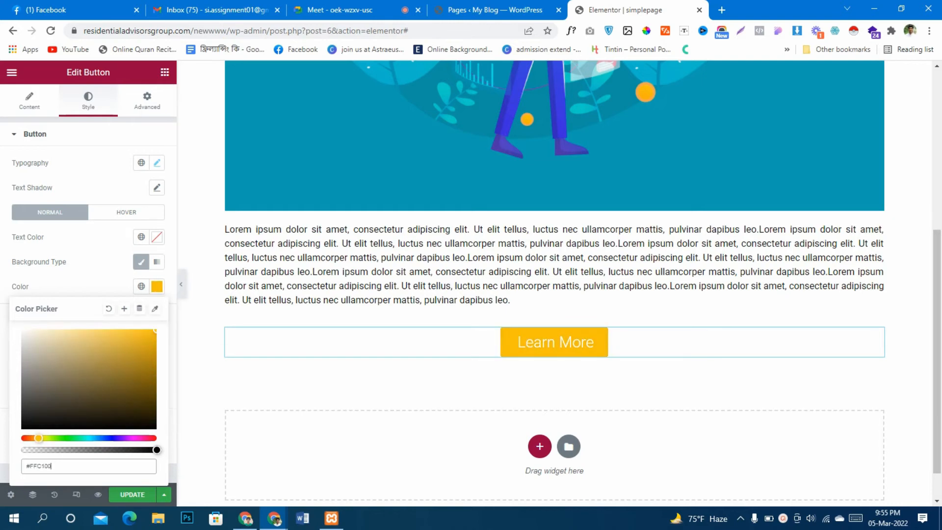
pyautogui.scroll(5, 633, 304)
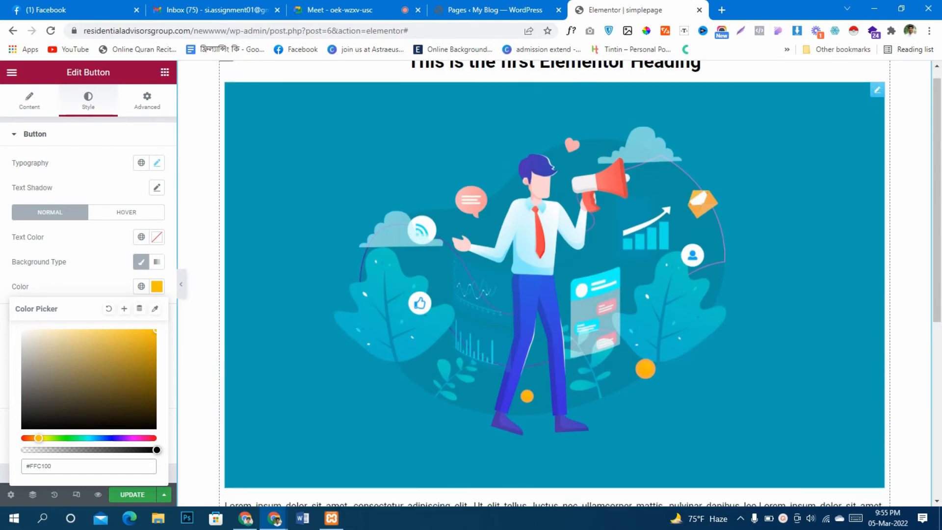
pyautogui.scroll(-6, 633, 305)
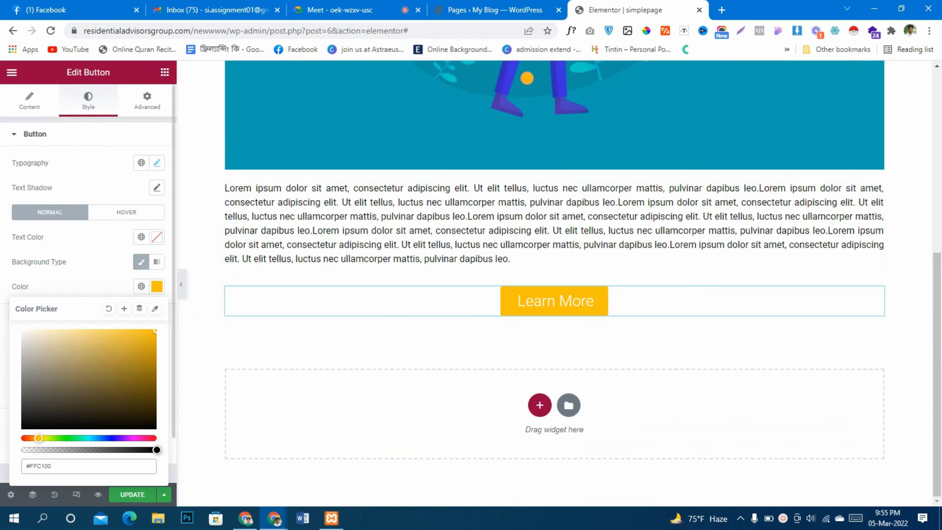
# Set the Learn More button's text color to #000000
pyautogui.click(158, 237)
pyautogui.moveTo(63, 306); pyautogui.dragTo(21, 381)
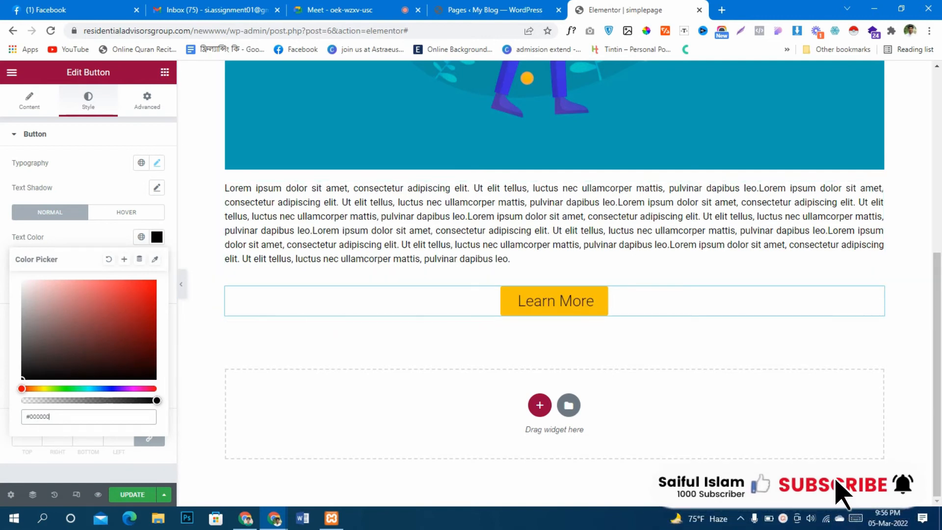
pyautogui.scroll(5, 841, 493)
pyautogui.click(93, 182)
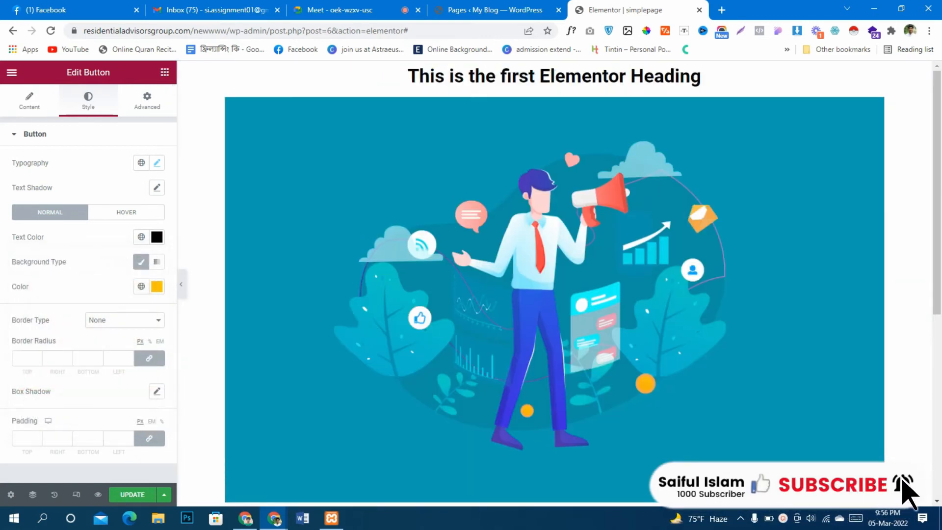
# Add a Video widget between the image and the text paragraph
pyautogui.click(165, 72)
pyautogui.scroll(-4, 59, 267)
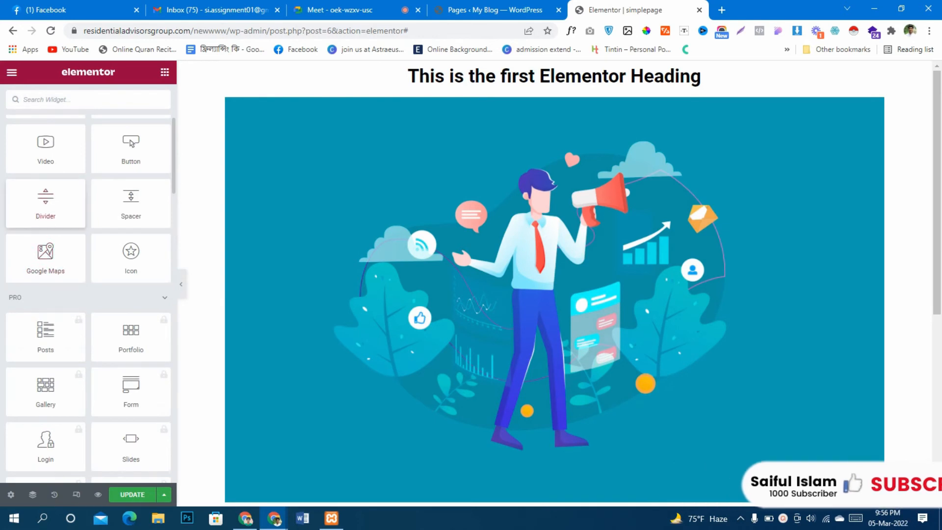
pyautogui.scroll(-1, 46, 201)
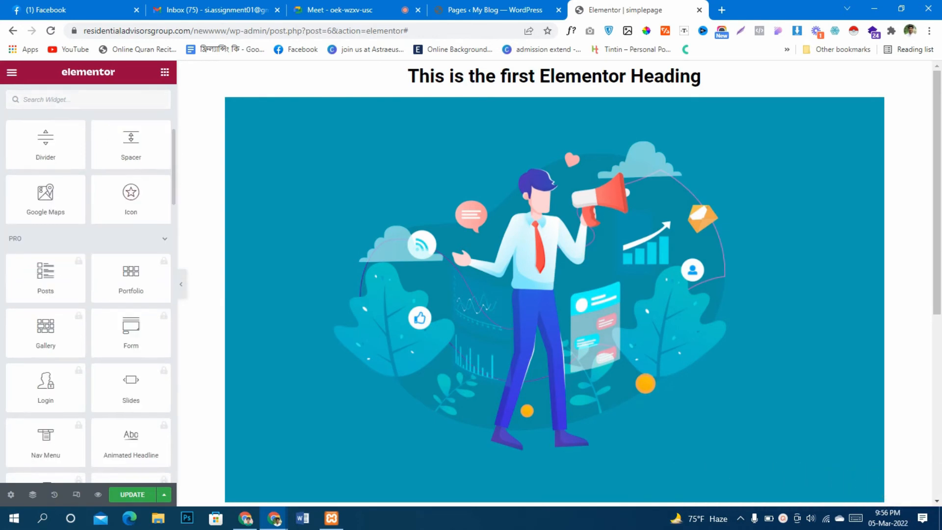
pyautogui.scroll(3, 46, 211)
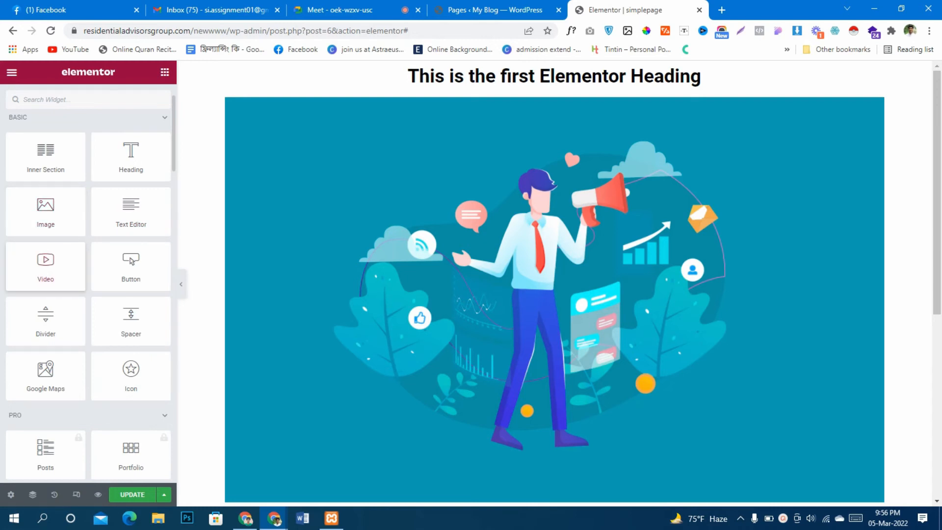
pyautogui.moveTo(45, 265); pyautogui.dragTo(422, 219)
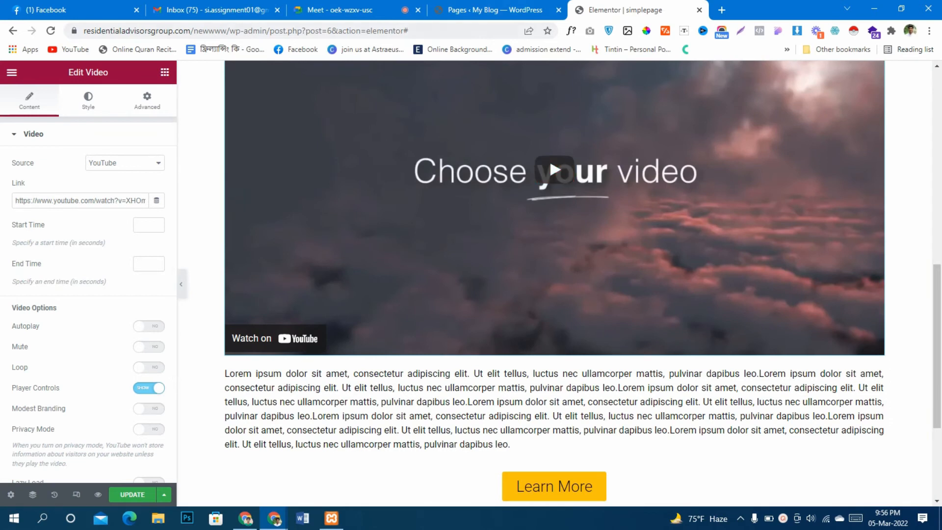
# Open YouTube in a new browser tab and copy the share link of "How To Remove ANYTHING From a Photo in Photoshop"
pyautogui.hotkey('ctrl', 't')
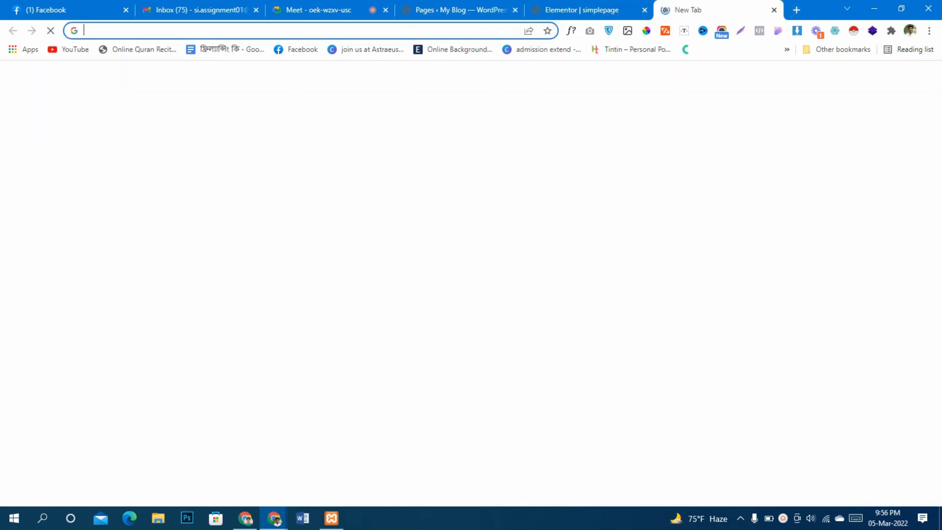
pyautogui.write('y')
pyautogui.press('Return')
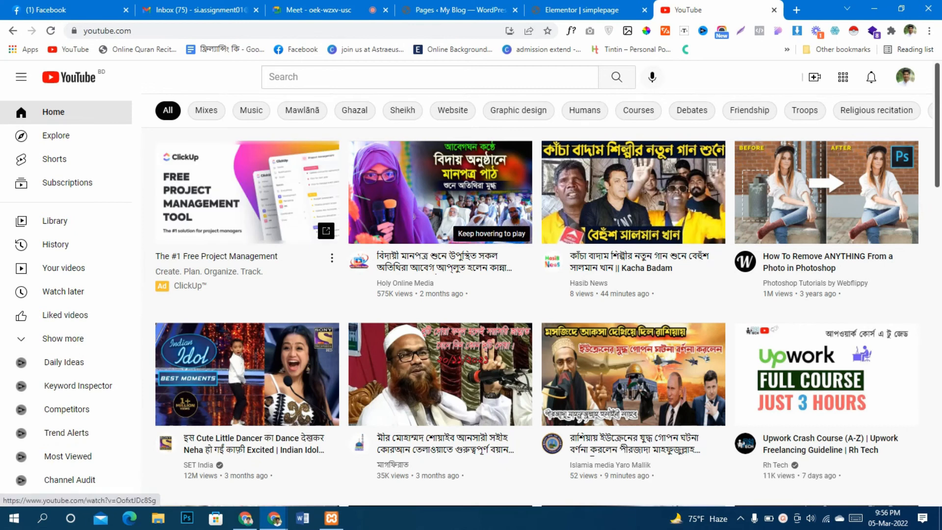
pyautogui.click(633, 196)
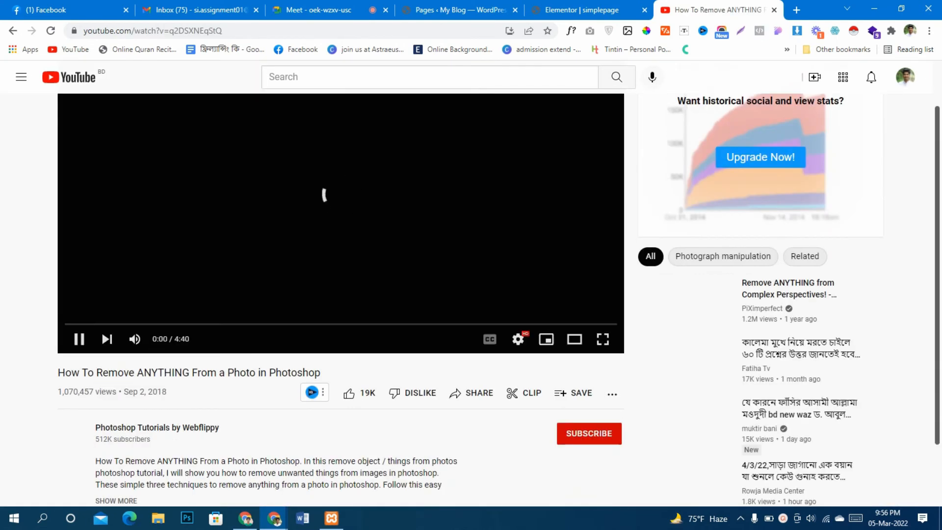
pyautogui.click(471, 393)
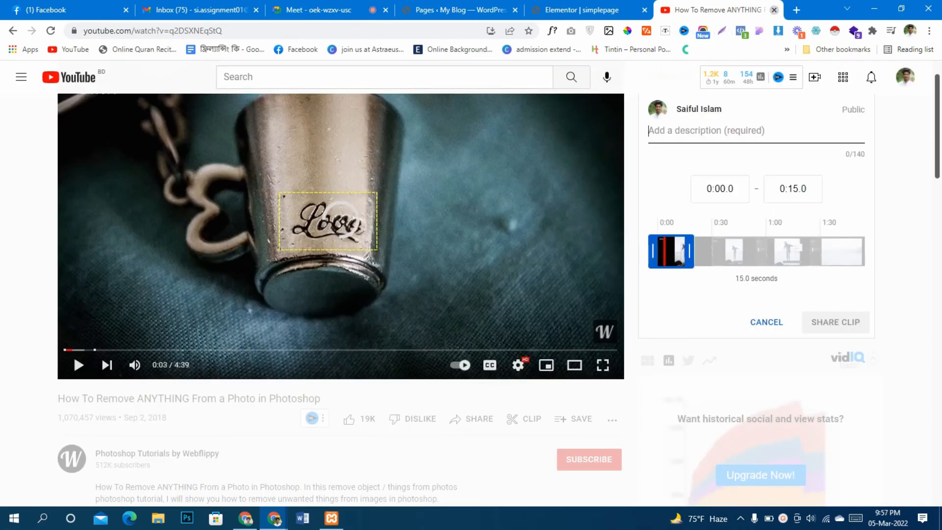
pyautogui.click(774, 9)
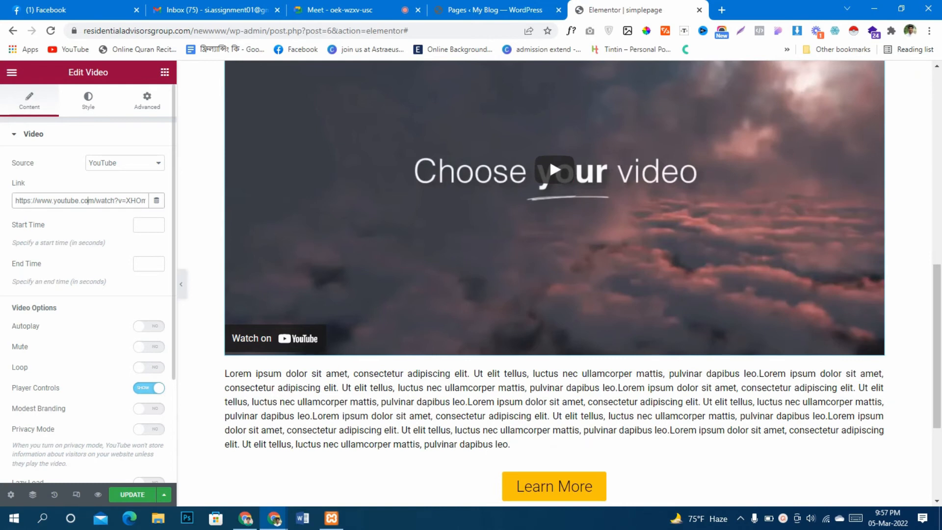
pyautogui.tripleClick(89, 200)
pyautogui.write('https://youtu.be/q2DSXNEqStQ')
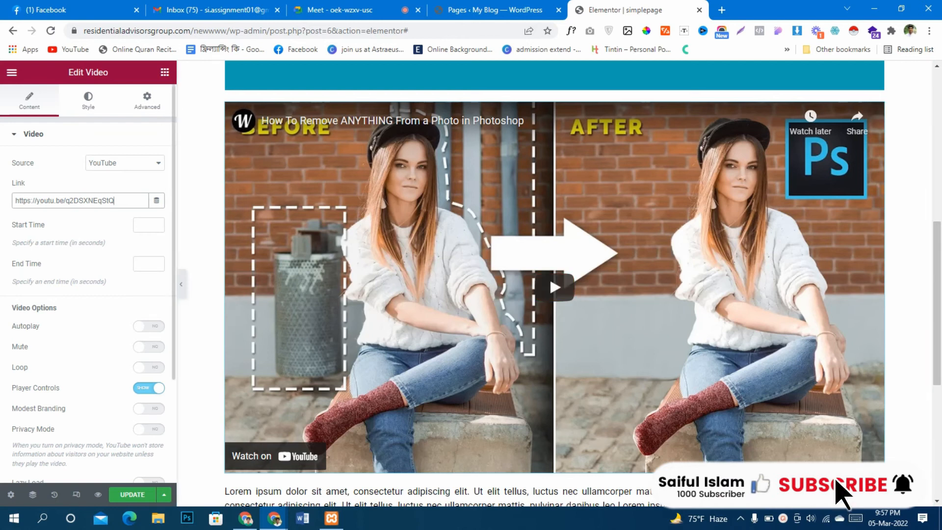
# Review the Video widget's content options and turn on its Image Overlay
pyautogui.scroll(-3, 88, 284)
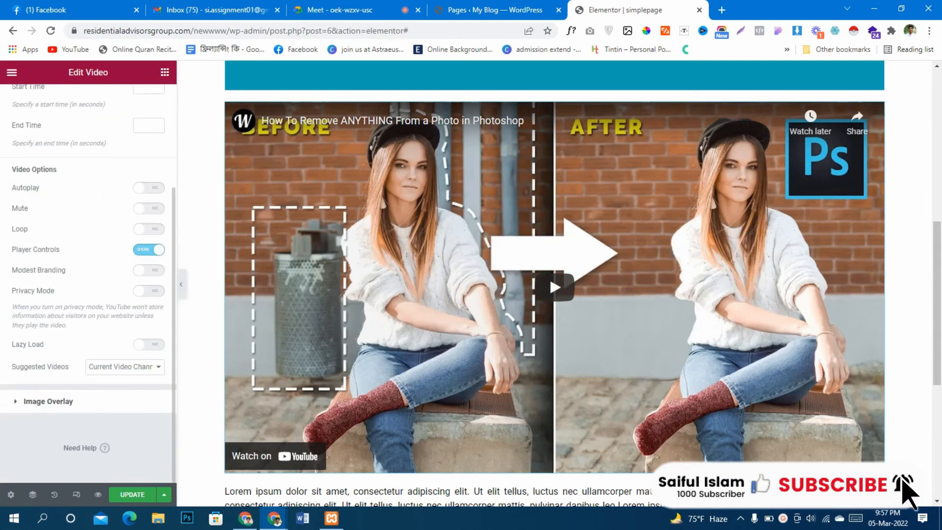
pyautogui.scroll(3, 88, 284)
pyautogui.scroll(-3, 88, 285)
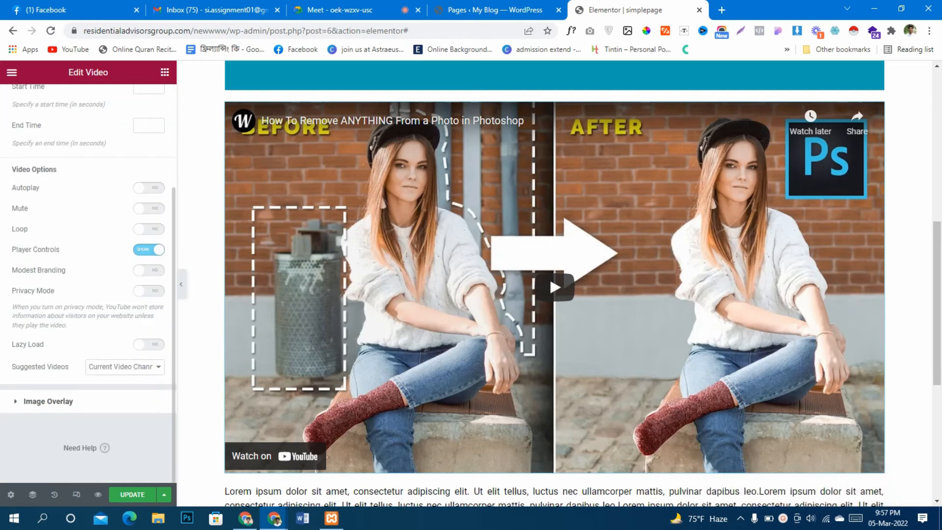
pyautogui.click(48, 401)
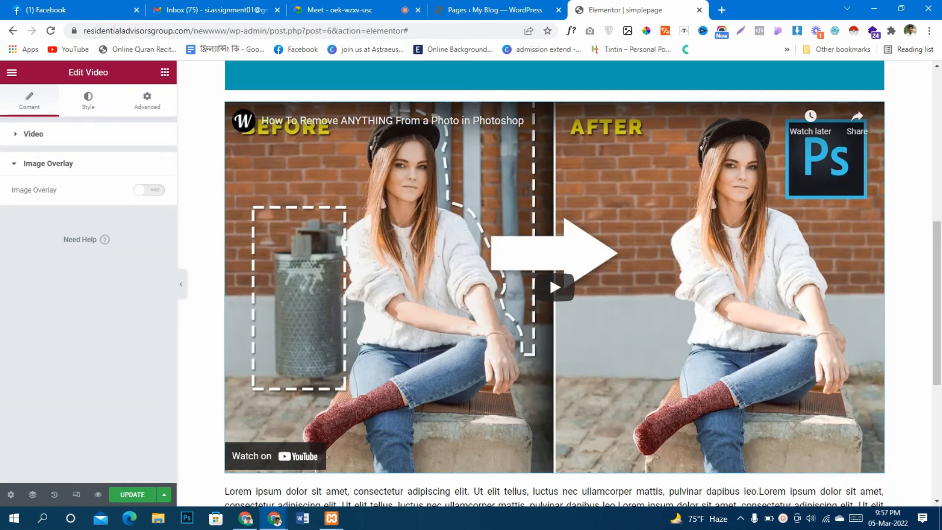
pyautogui.click(149, 190)
# Try the media library's illustration as the video's overlay image, play the video over it and clear the overlay image
pyautogui.click(88, 260)
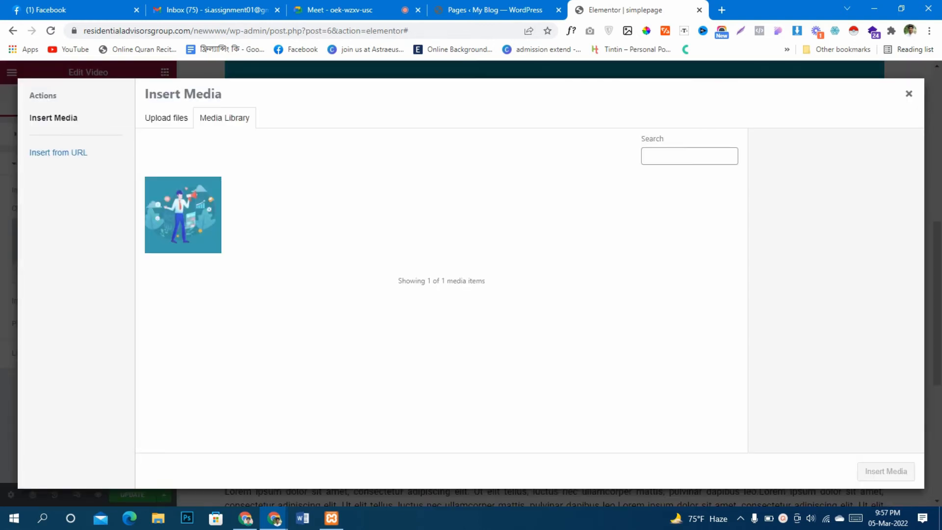
pyautogui.click(183, 215)
pyautogui.click(886, 471)
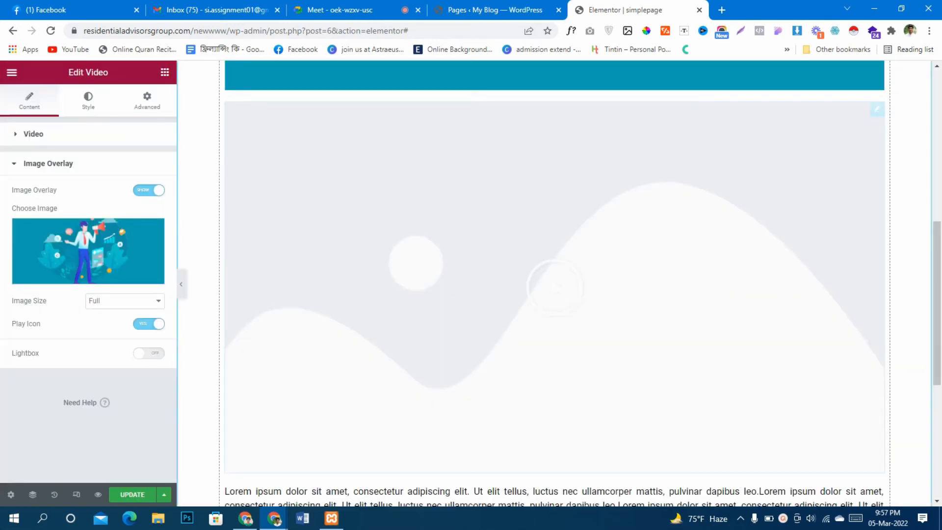
pyautogui.click(555, 288)
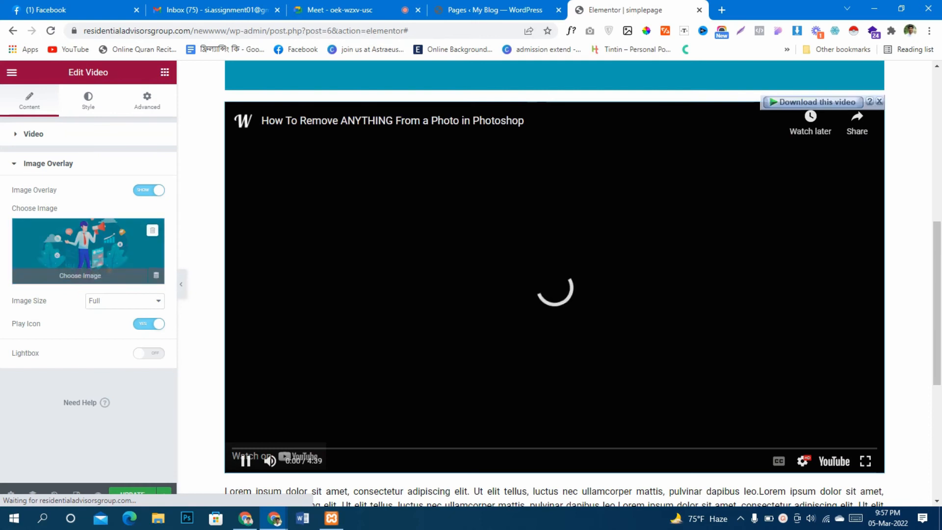
pyautogui.click(152, 229)
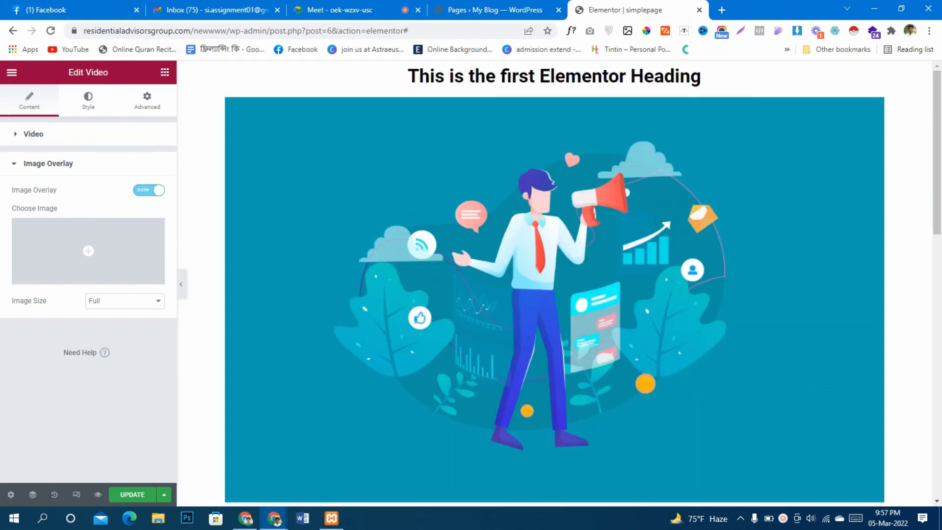
# Add a Google Maps widget between the image and the video
pyautogui.click(165, 72)
pyautogui.scroll(-3, 59, 206)
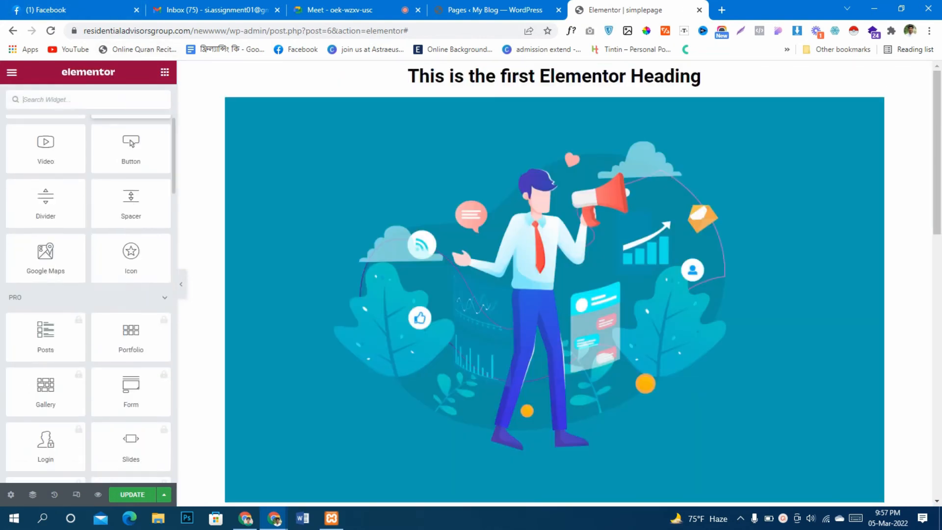
pyautogui.scroll(-5, 555, 295)
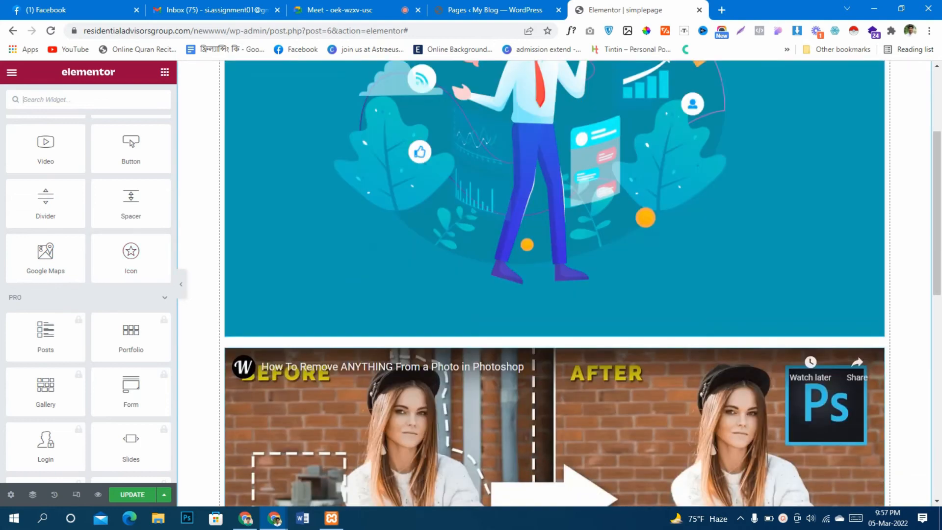
pyautogui.moveTo(45, 255); pyautogui.dragTo(489, 206)
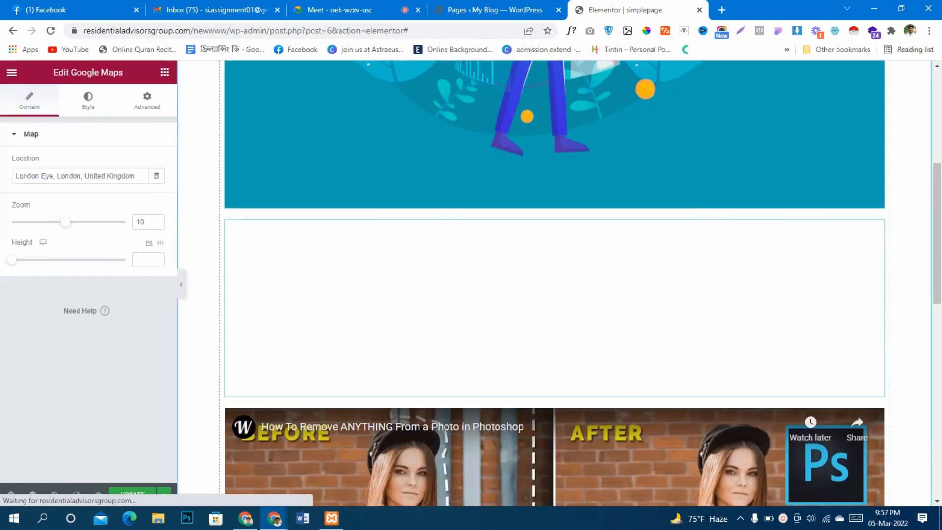
# Replace the Google Maps widget's location with "sitakund"
pyautogui.moveTo(139, 177); pyautogui.dragTo(13, 176)
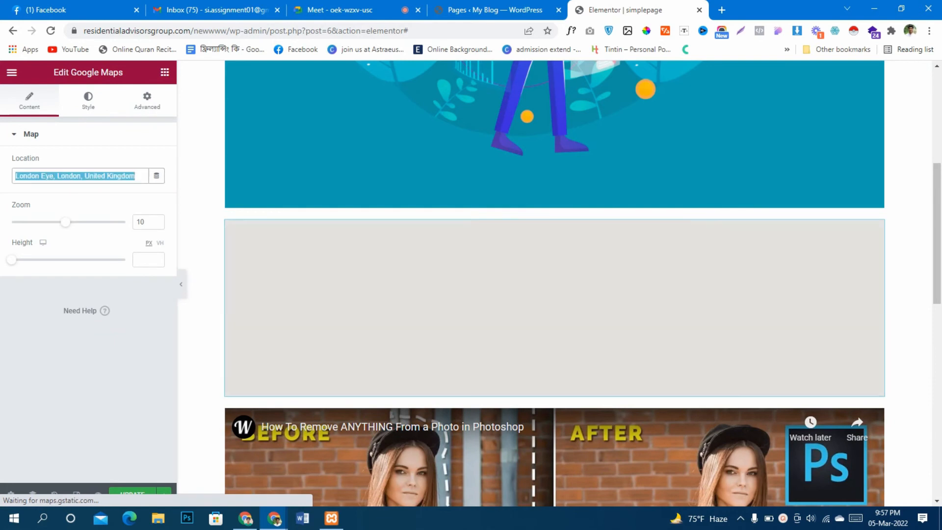
pyautogui.write('sita')
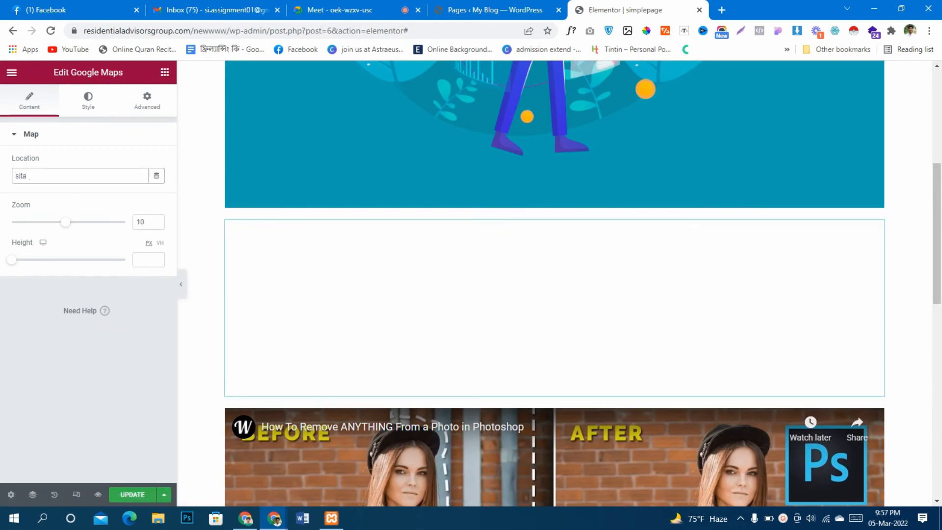
pyautogui.write('kund')
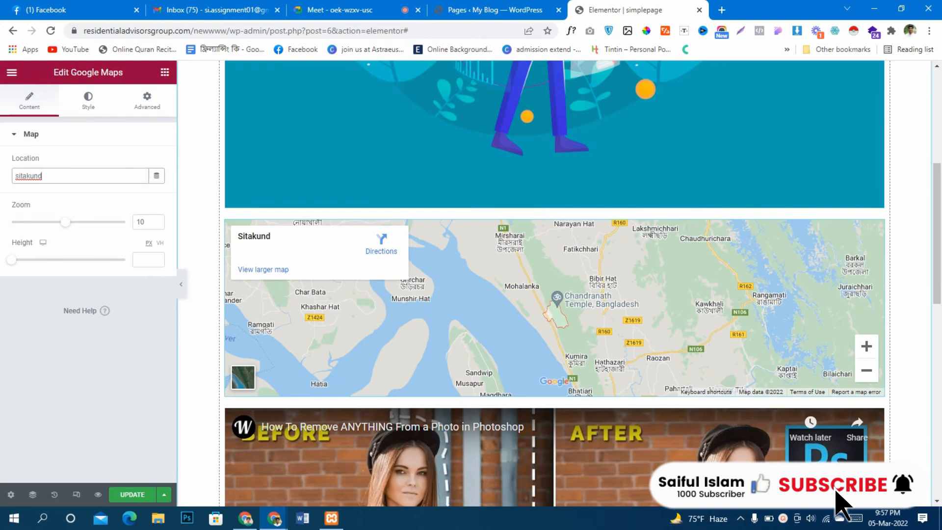
# Add a single-column section above the heading and duplicate its column
pyautogui.scroll(6, 554, 284)
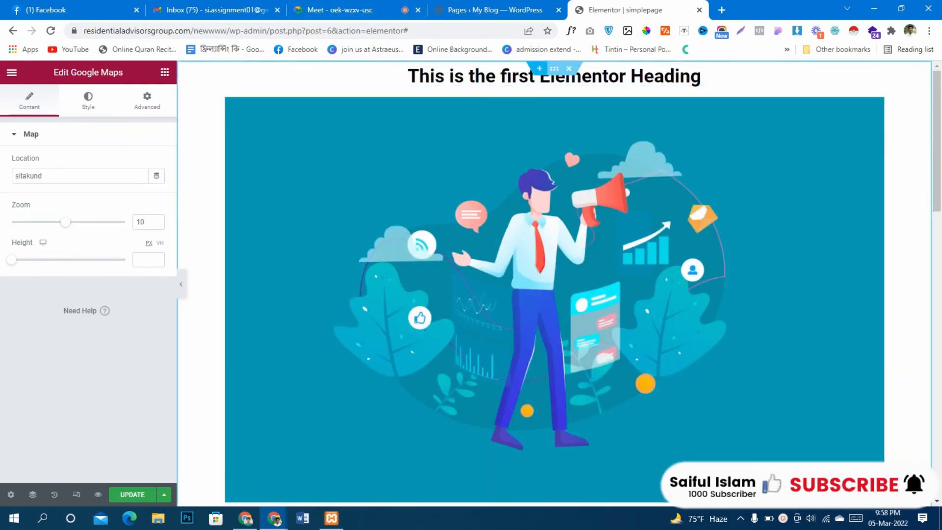
pyautogui.moveTo(408, 76); pyautogui.dragTo(555, 284)
pyautogui.scroll(-1, 555, 284)
pyautogui.scroll(-18, 555, 283)
pyautogui.scroll(18, 554, 283)
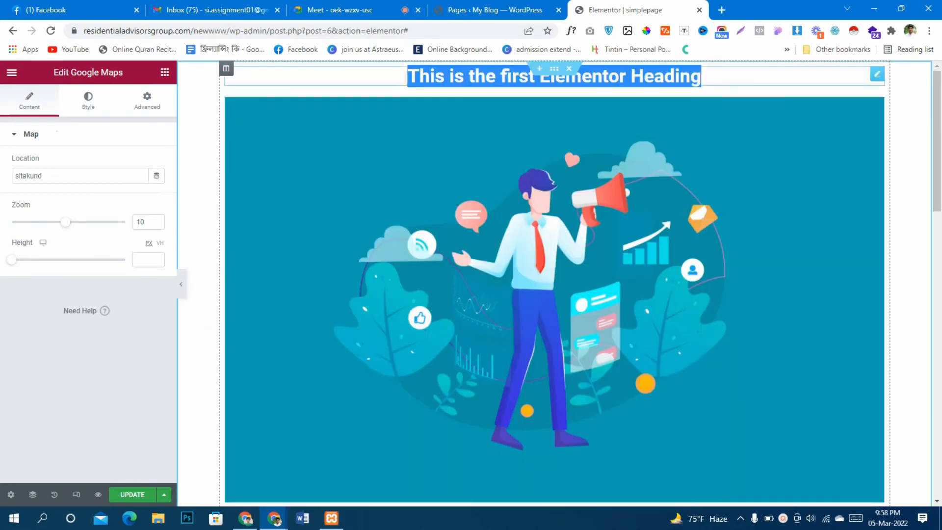
pyautogui.click(719, 77)
pyautogui.click(539, 68)
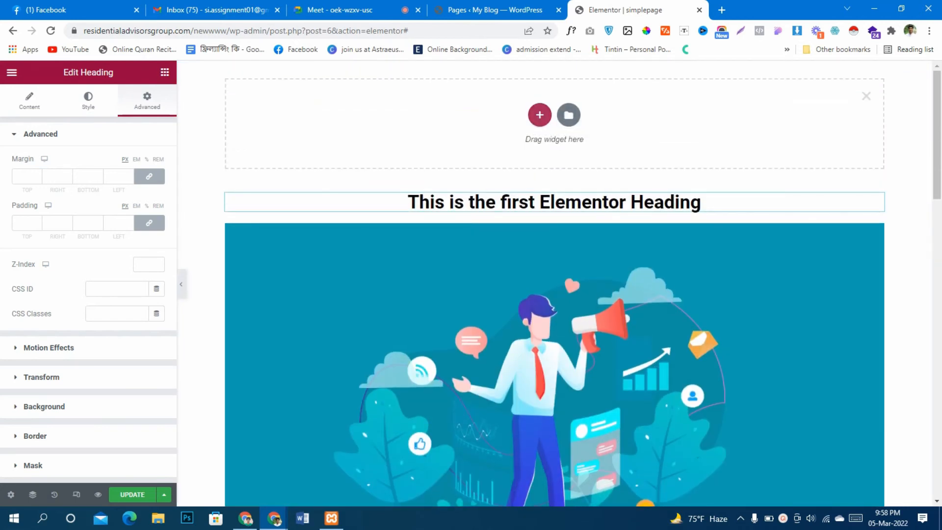
pyautogui.click(540, 115)
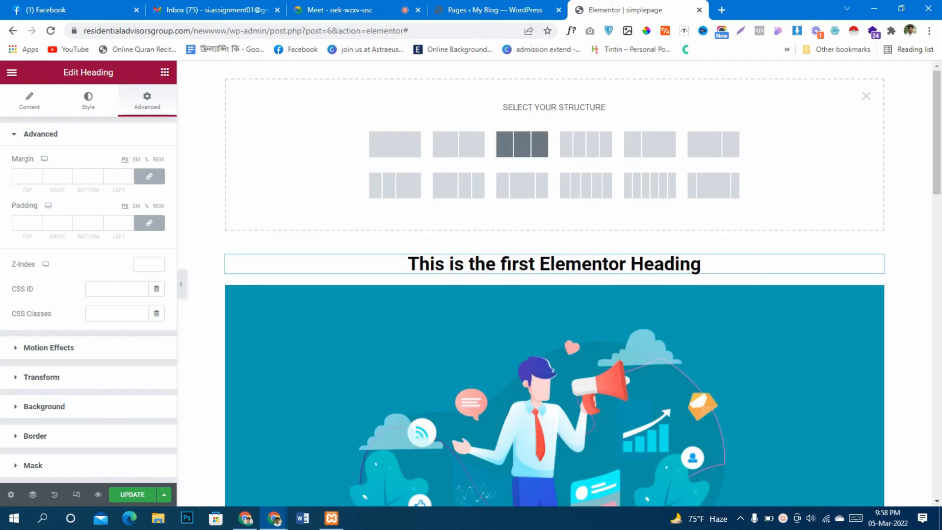
pyautogui.click(395, 144)
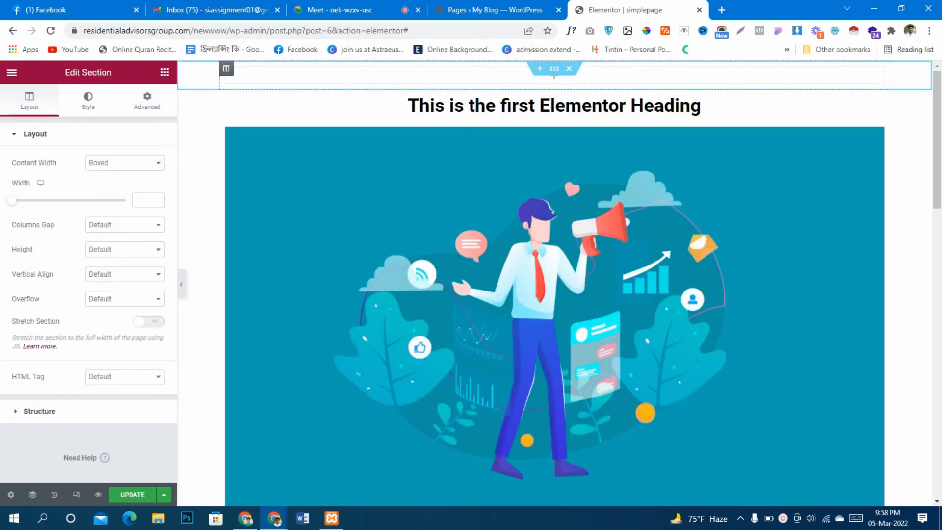
pyautogui.rightClick(231, 73)
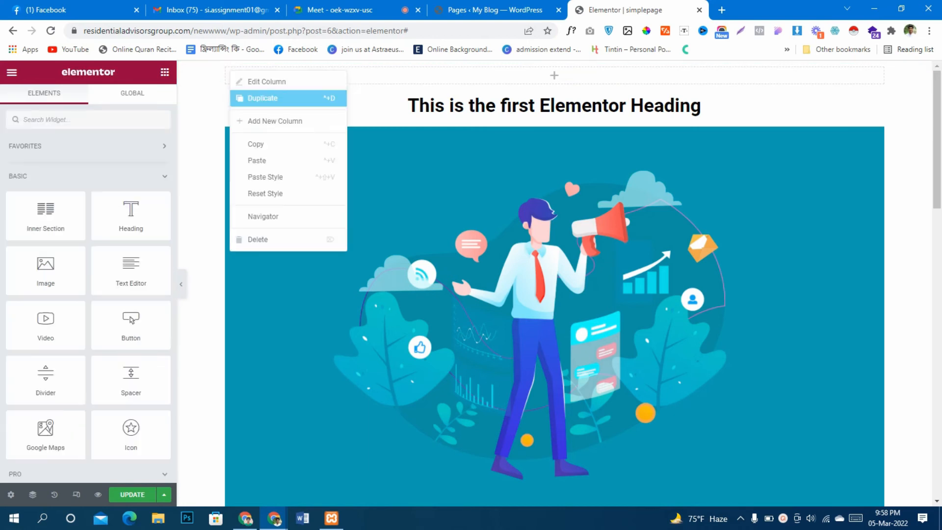
pyautogui.click(263, 99)
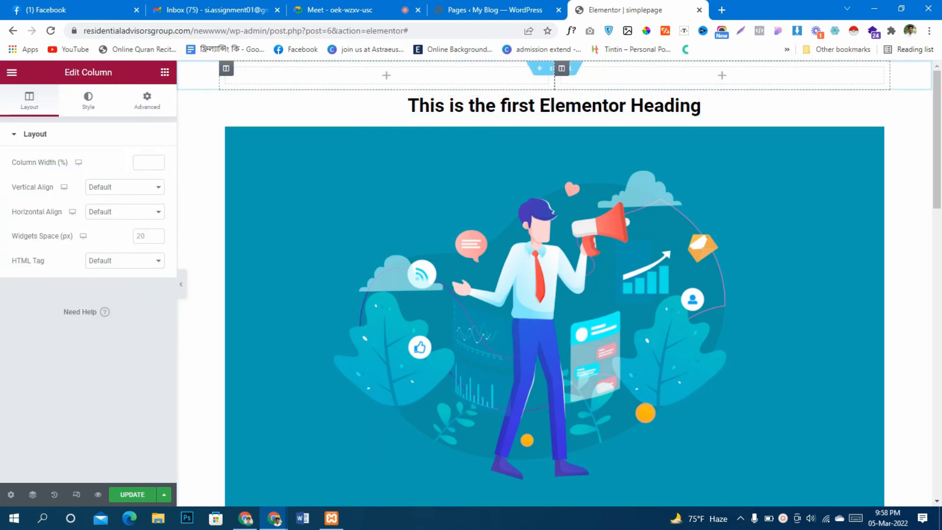
# Add an equal three-column section above the two-column section and narrow its first and last columns
pyautogui.click(540, 114)
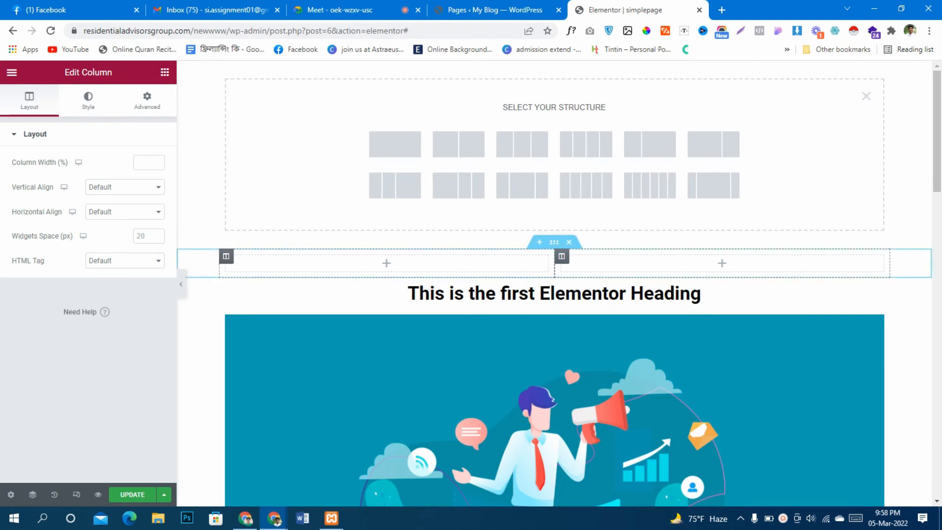
pyautogui.click(522, 143)
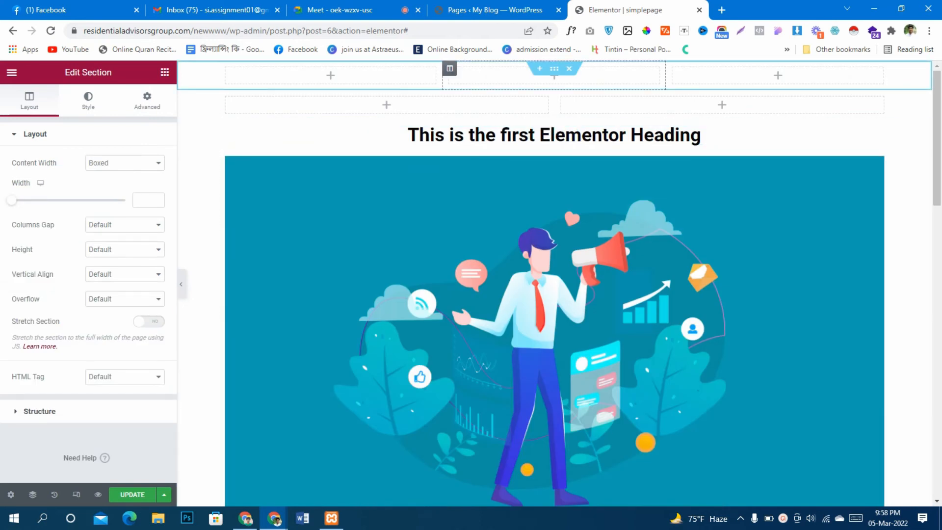
pyautogui.moveTo(449, 68); pyautogui.dragTo(302, 97)
pyautogui.moveTo(665, 75); pyautogui.dragTo(749, 75)
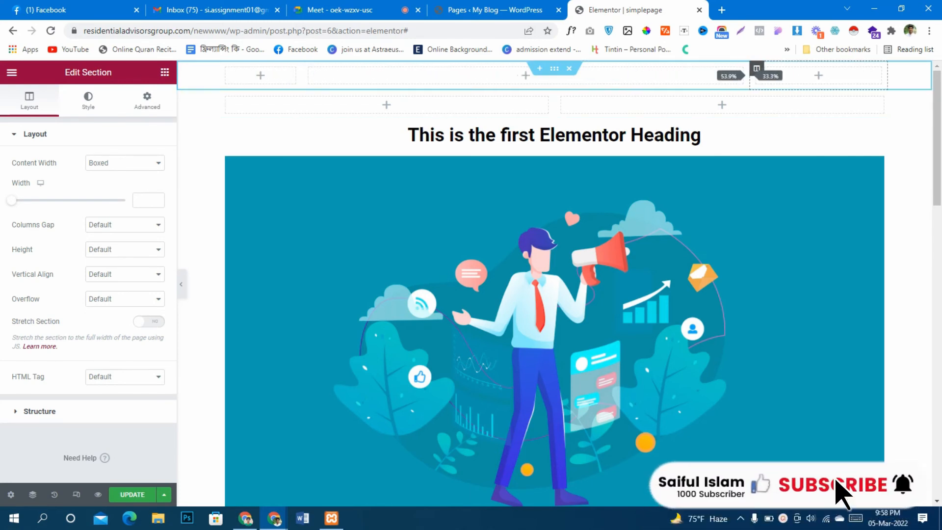
# Widen the first column of the three-column section to roughly a third of the section's width
pyautogui.scroll(-15, 555, 295)
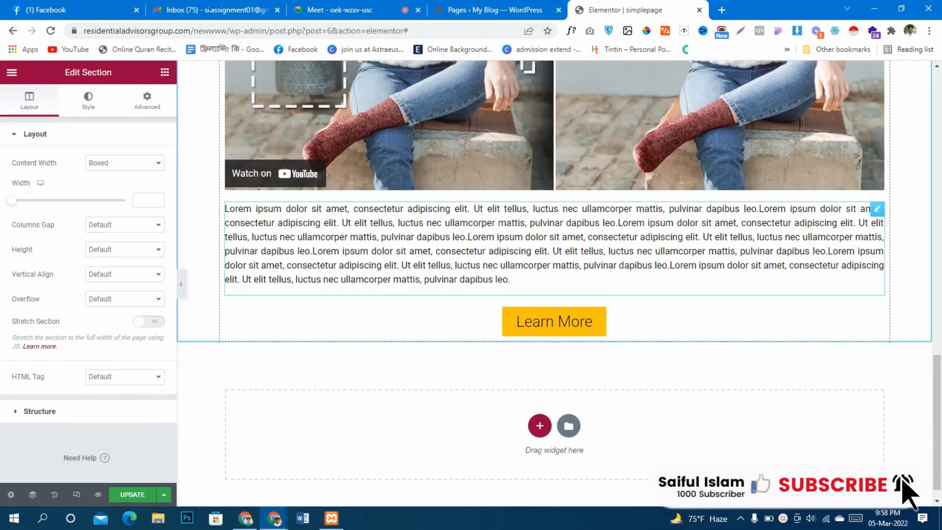
pyautogui.scroll(8, 555, 284)
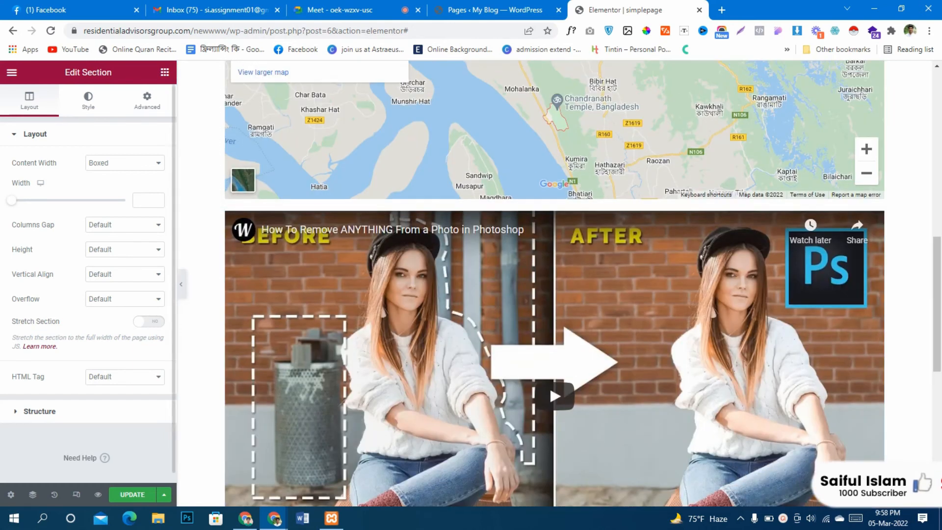
pyautogui.scroll(8, 550, 385)
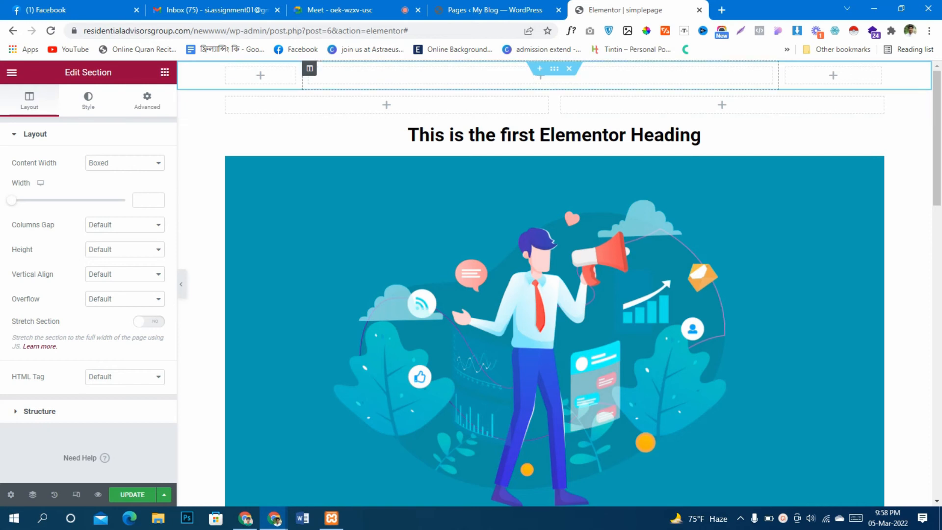
pyautogui.moveTo(302, 75); pyautogui.dragTo(432, 75)
# Add an Inner Section to the first column of the three-column section and duplicate its first inner column
pyautogui.click(325, 75)
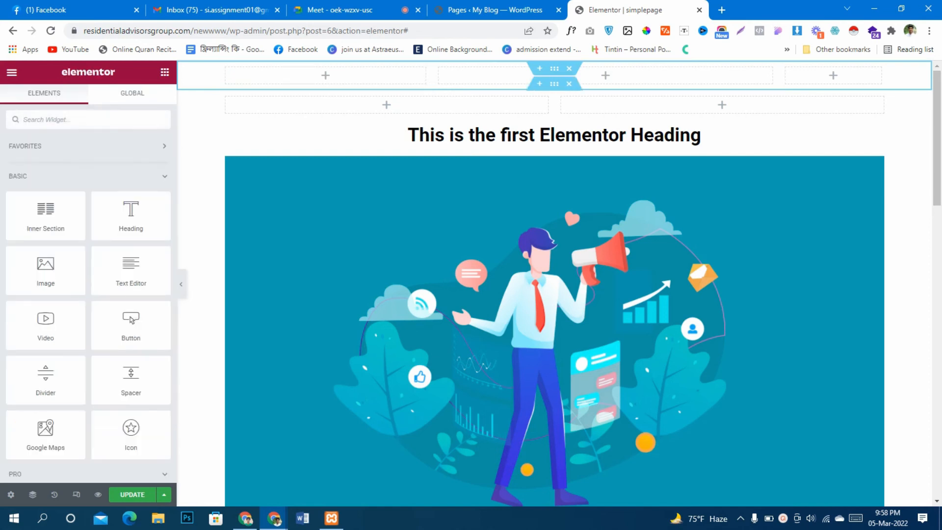
pyautogui.moveTo(46, 216); pyautogui.dragTo(314, 74)
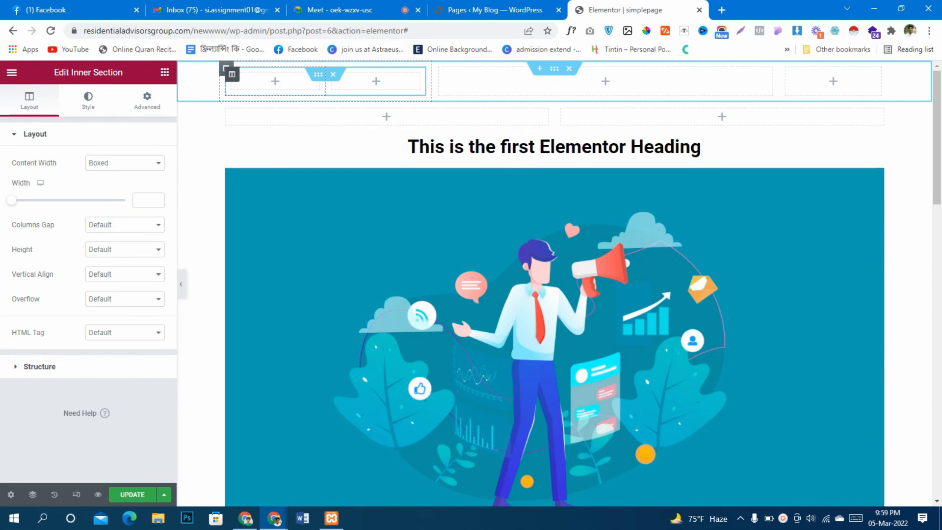
pyautogui.rightClick(232, 81)
pyautogui.click(263, 101)
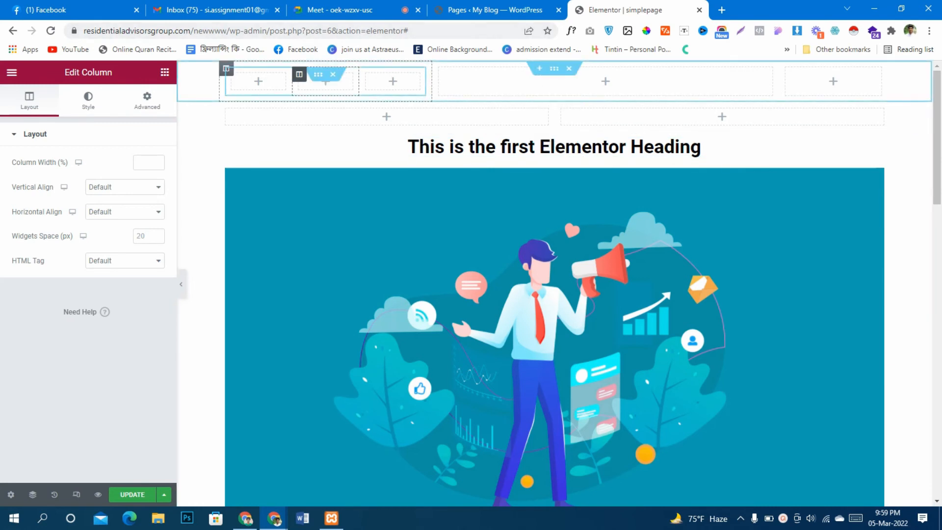
# Try to nest an Inner Section in the middle inner column, and add one to the first column of the two-column section
pyautogui.click(165, 72)
pyautogui.moveTo(45, 216); pyautogui.dragTo(325, 80)
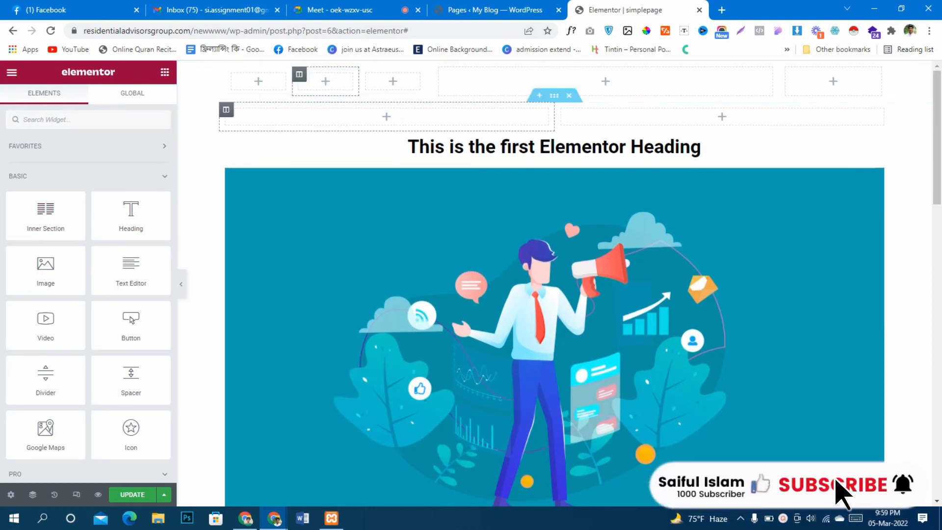
pyautogui.moveTo(46, 216); pyautogui.dragTo(319, 118)
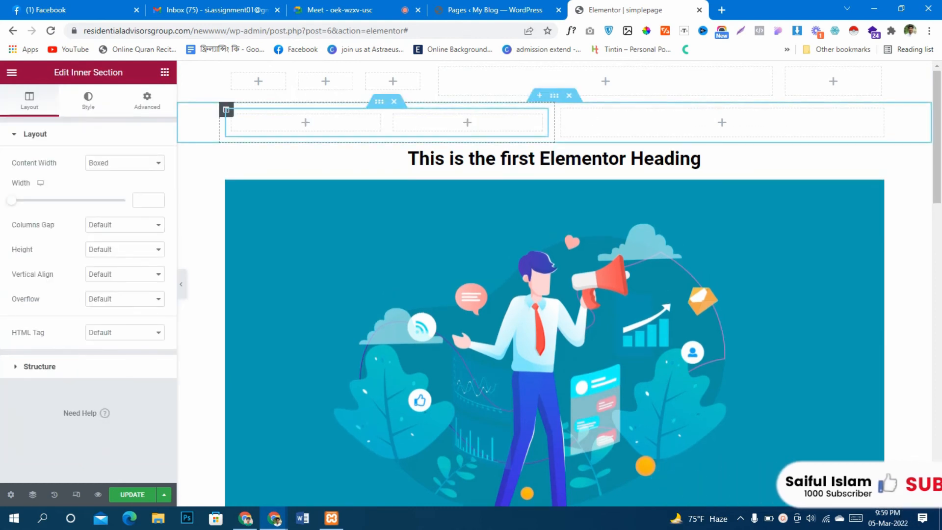
# Copy the two-column section's first column and paste it into the upper inner section in place of its middle column
pyautogui.rightClick(226, 109)
pyautogui.click(253, 180)
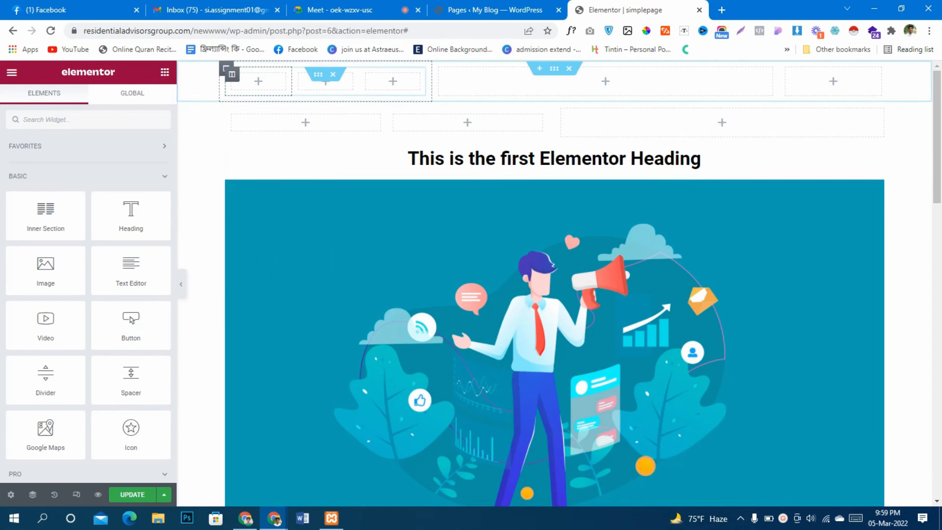
pyautogui.rightClick(300, 80)
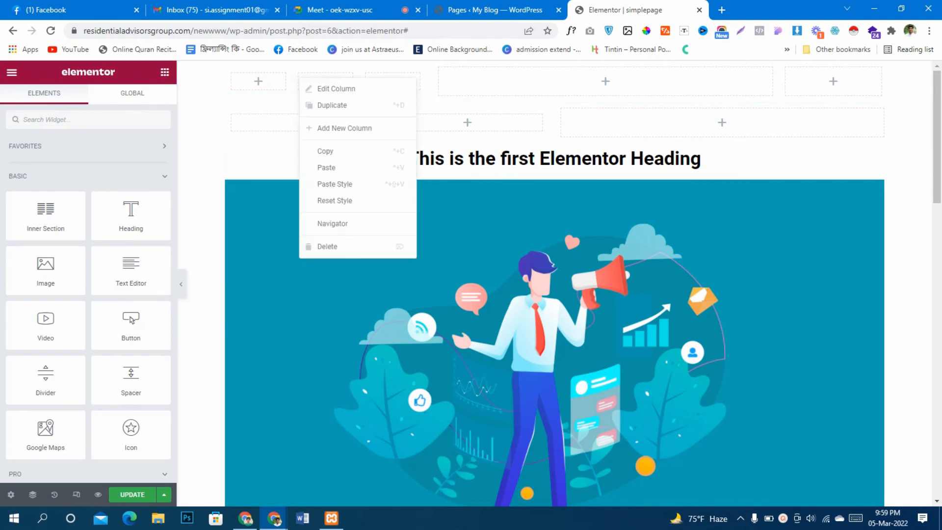
pyautogui.click(314, 246)
pyautogui.rightClick(232, 74)
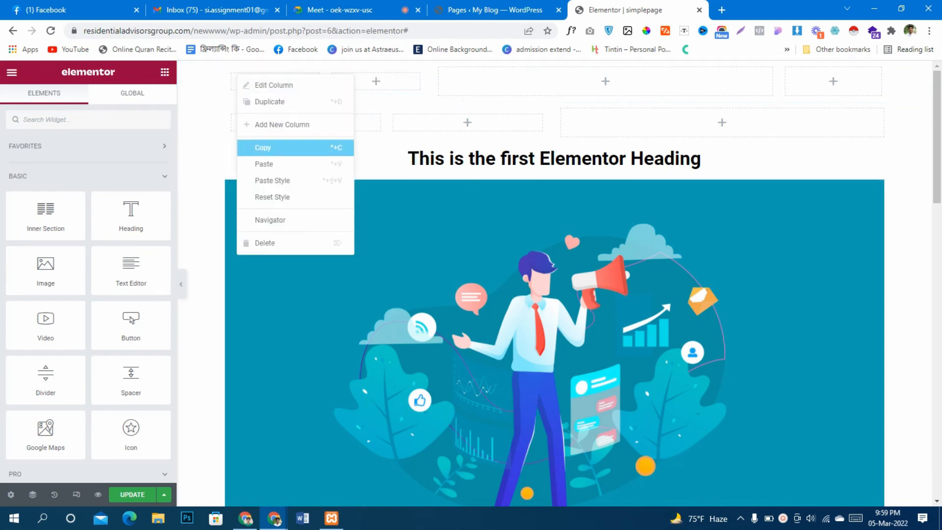
pyautogui.click(268, 164)
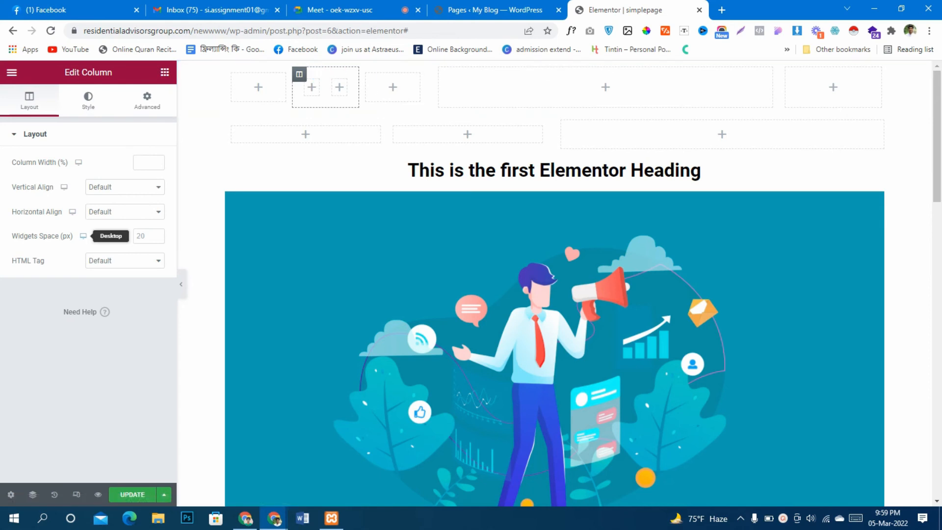
# Add an Icon widget directly above the page heading and choose the sharp-cornered solid square icon for it
pyautogui.scroll(-15, 549, 146)
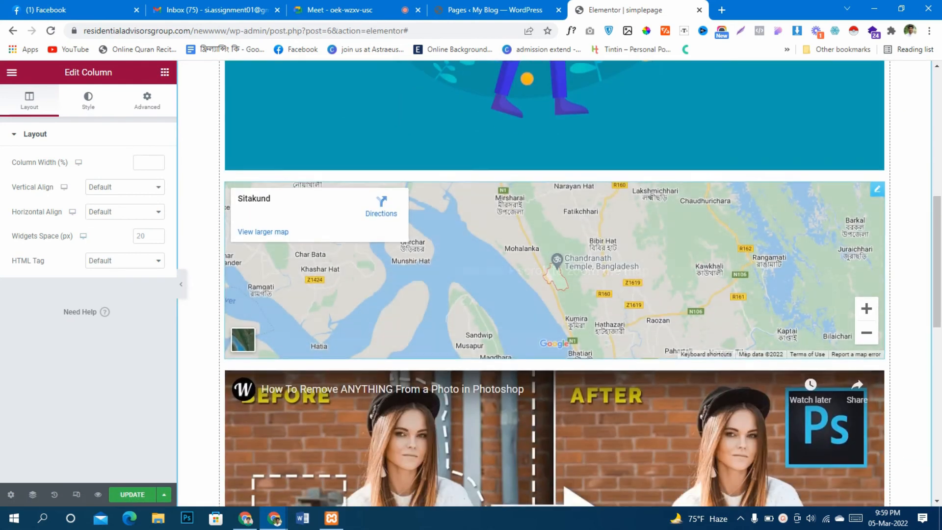
pyautogui.scroll(-1, 550, 146)
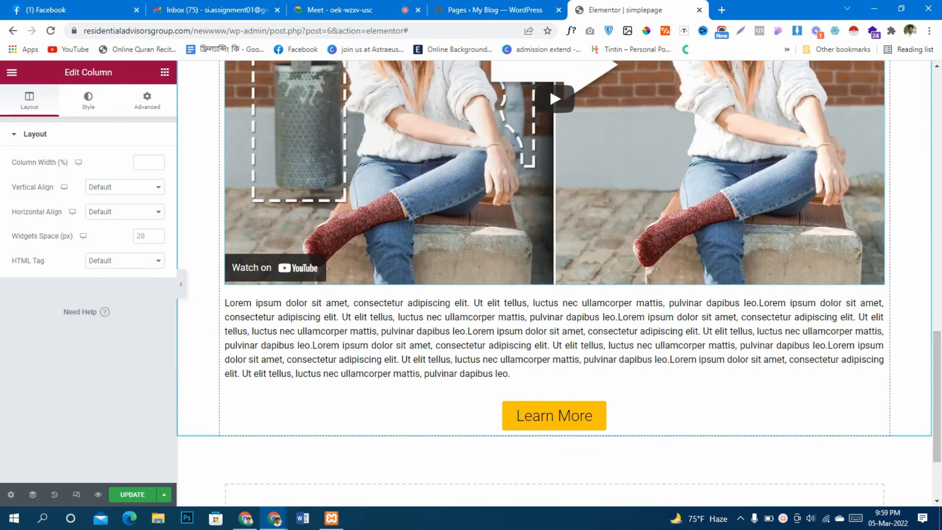
pyautogui.scroll(16, 550, 146)
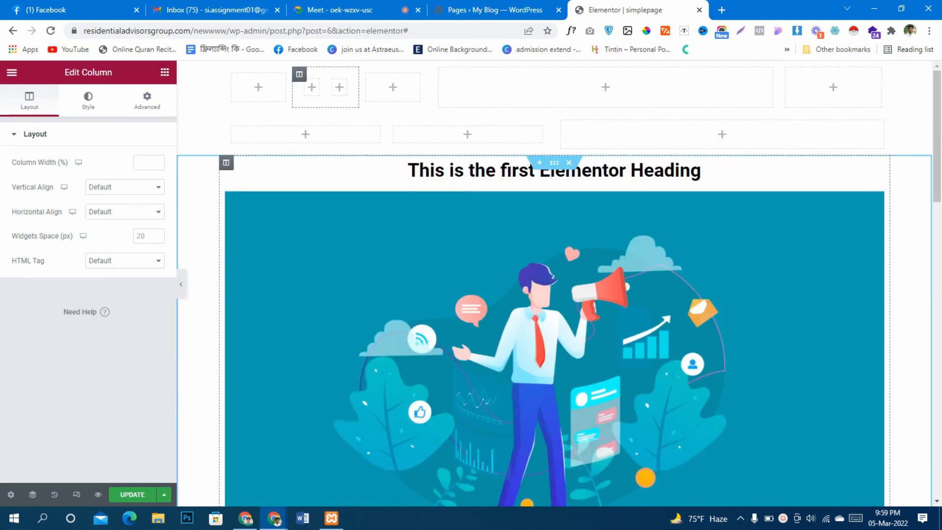
pyautogui.click(165, 72)
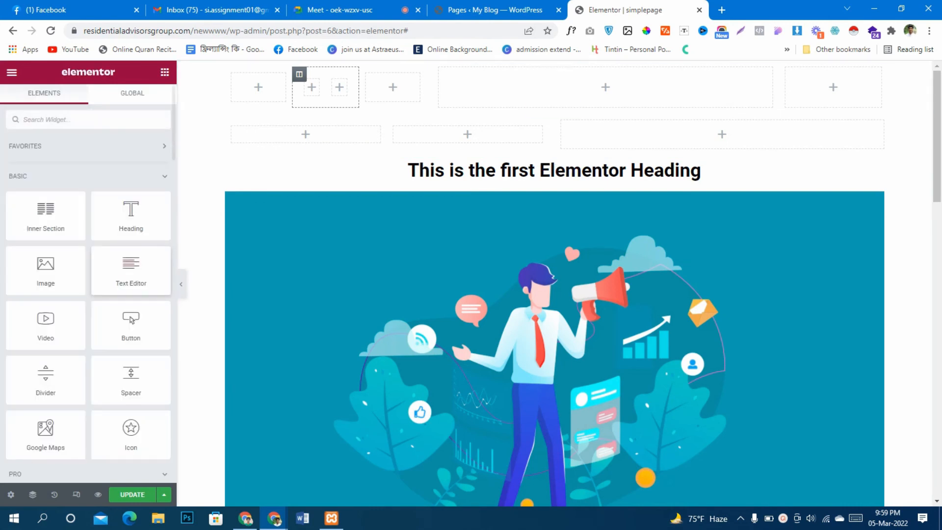
pyautogui.scroll(-4, 89, 295)
pyautogui.moveTo(131, 258); pyautogui.dragTo(588, 169)
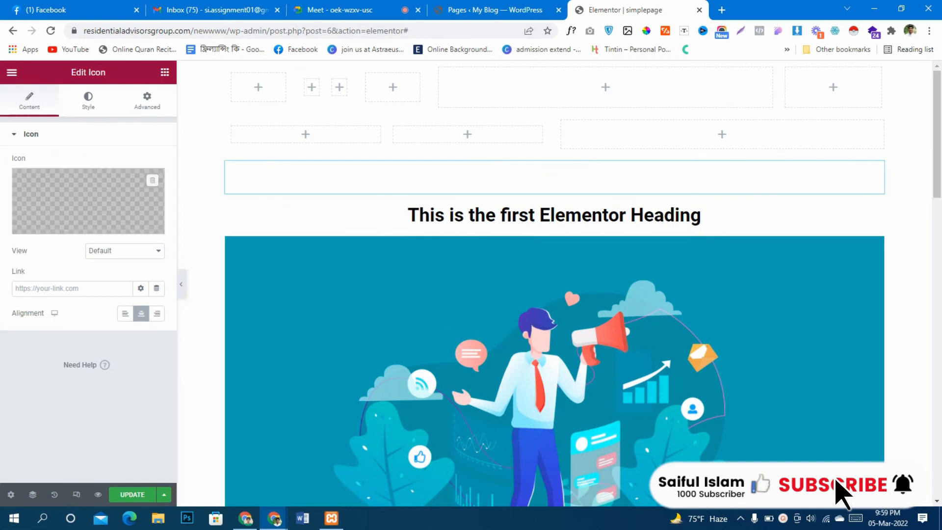
pyautogui.click(50, 225)
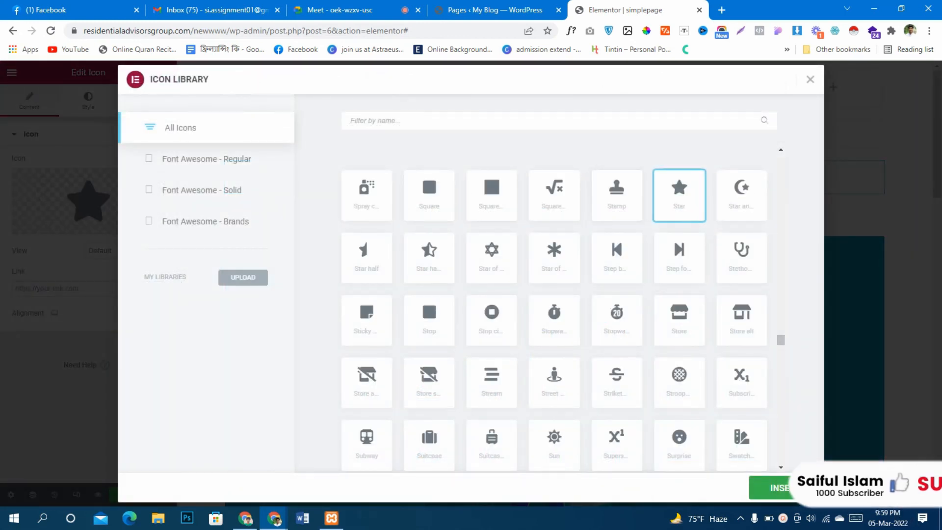
pyautogui.click(492, 195)
pyautogui.click(784, 488)
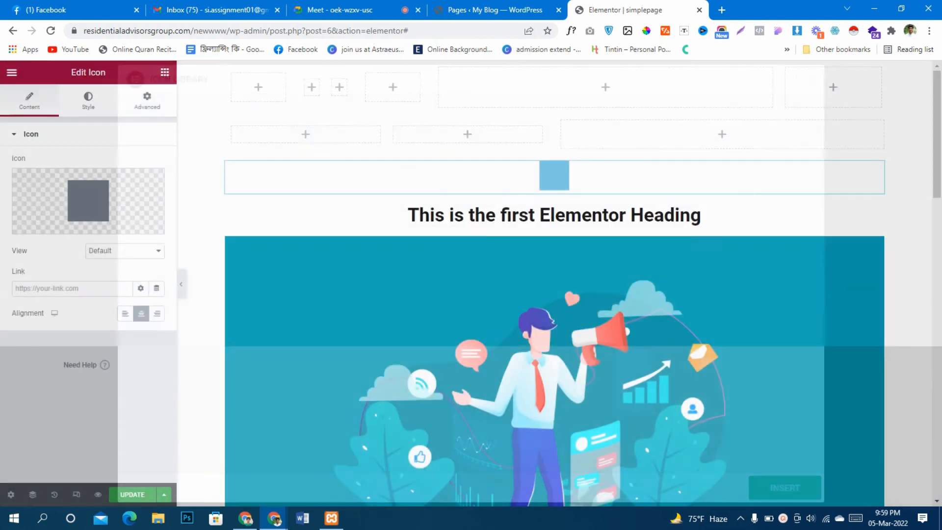
# Set the square icon's primary color to black, #000000
pyautogui.click(88, 100)
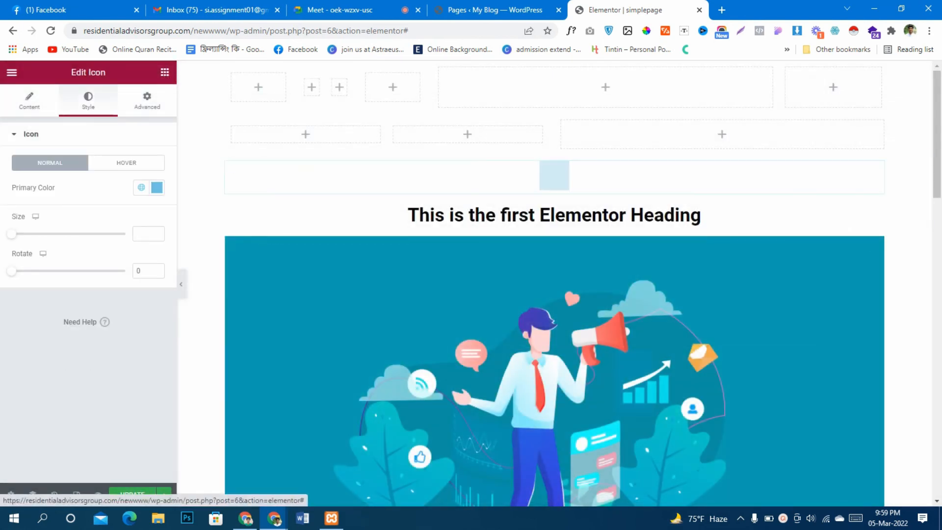
pyautogui.click(157, 188)
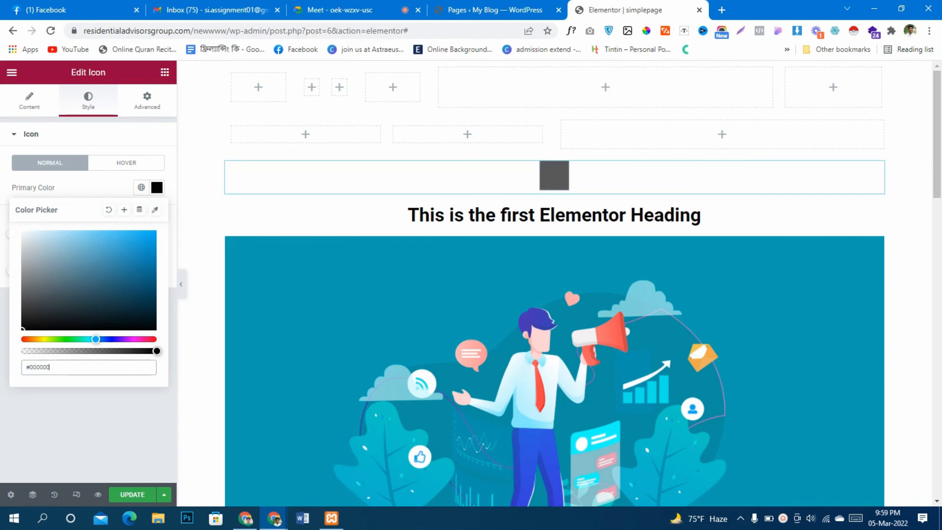
pyautogui.click(157, 188)
# Look over the page's content, browse the Basic, Pro and General widgets, and collapse the Basic category
pyautogui.scroll(-20, 555, 284)
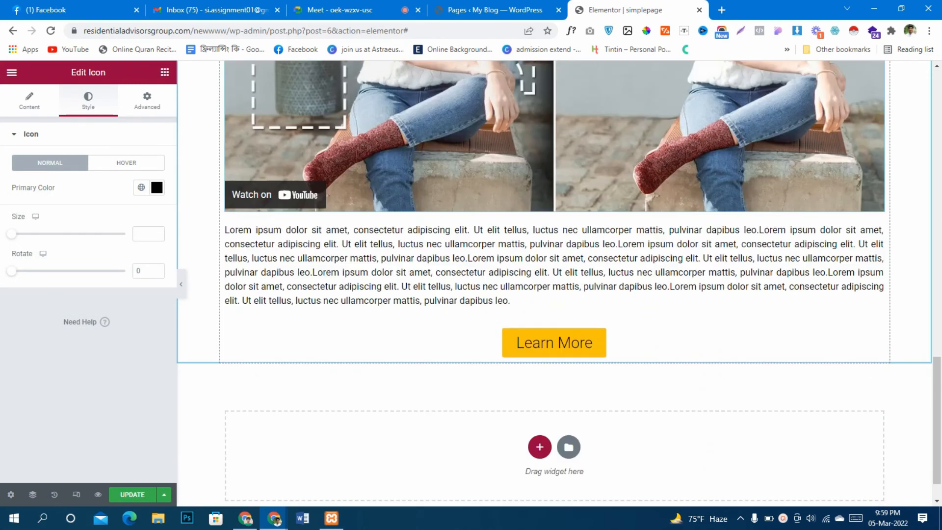
pyautogui.scroll(-1, 555, 283)
pyautogui.scroll(10, 555, 283)
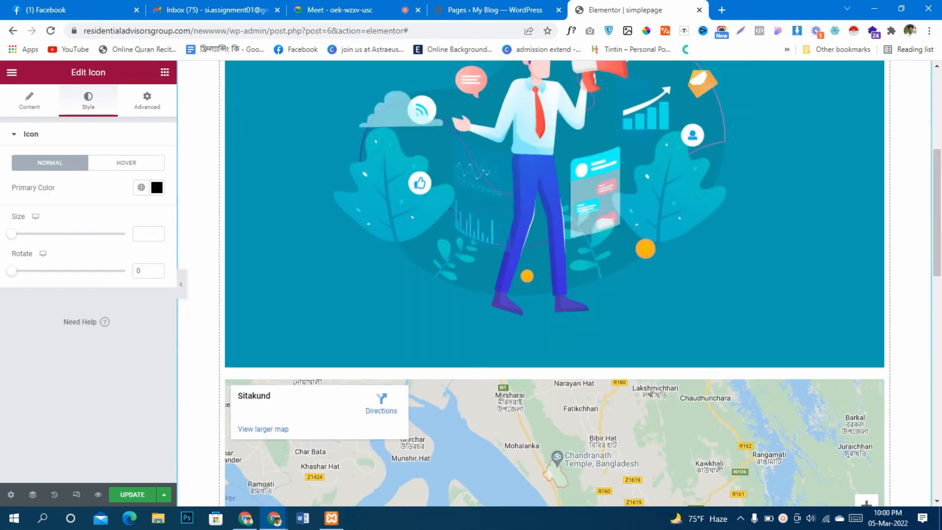
pyautogui.scroll(6, 554, 283)
pyautogui.click(165, 72)
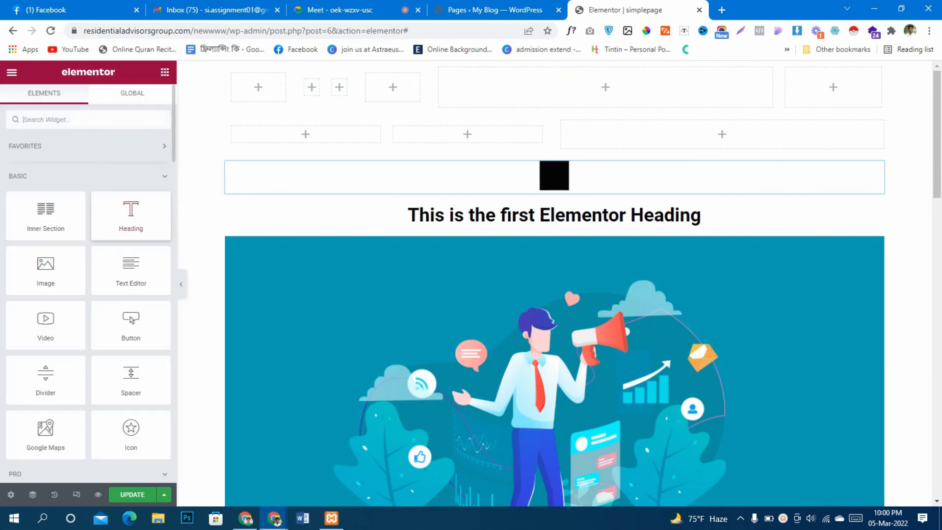
pyautogui.scroll(-20, 88, 294)
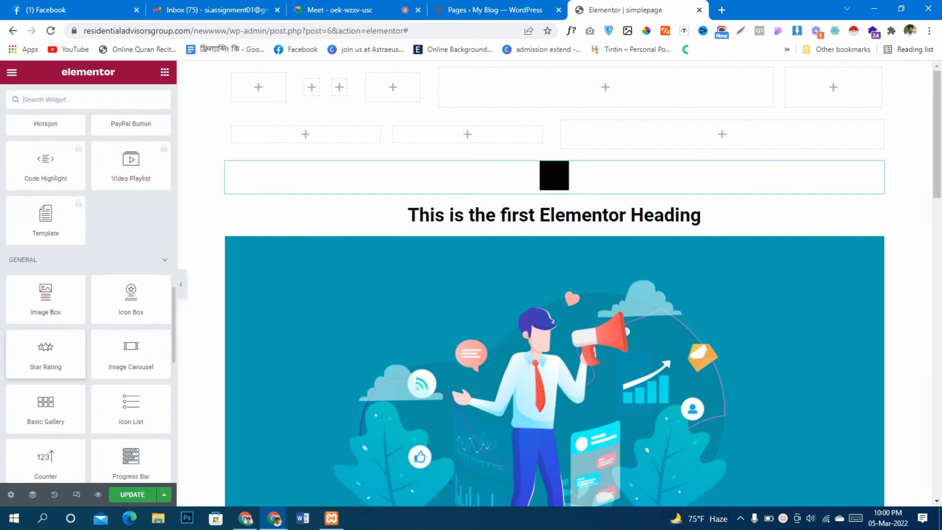
pyautogui.scroll(-12, 88, 294)
pyautogui.scroll(4, 88, 294)
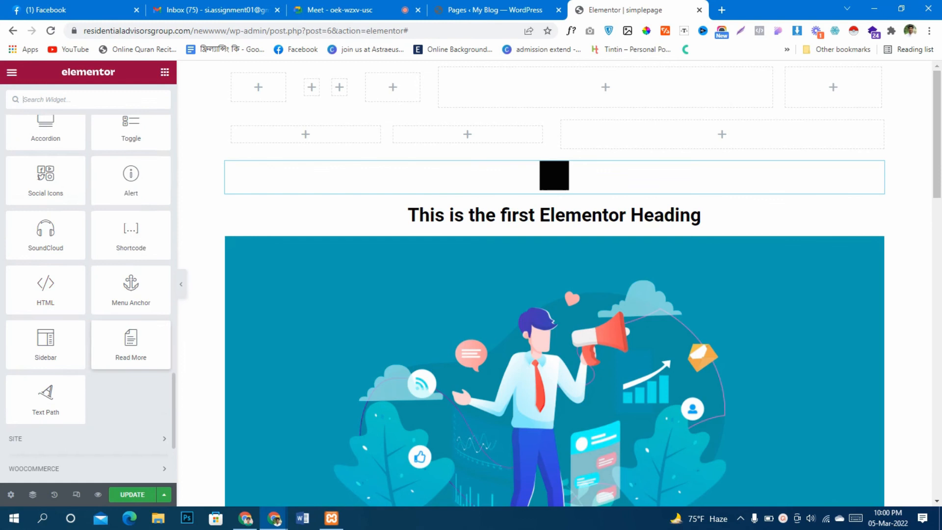
pyautogui.scroll(-3, 88, 294)
pyautogui.scroll(10, 46, 338)
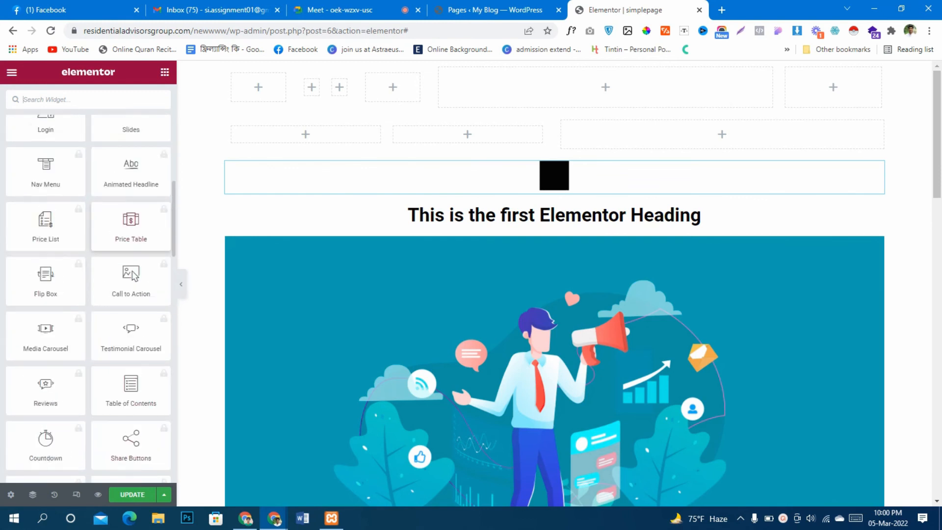
pyautogui.scroll(8, 46, 378)
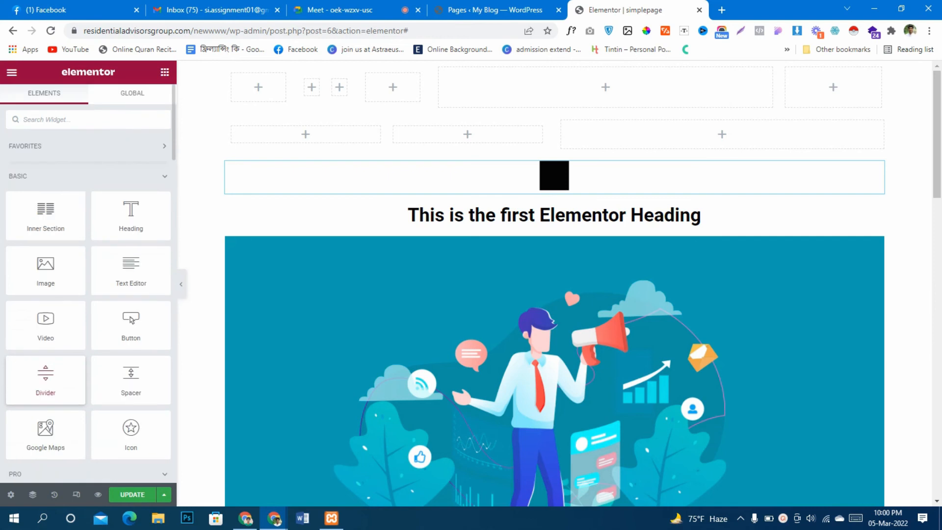
pyautogui.click(164, 177)
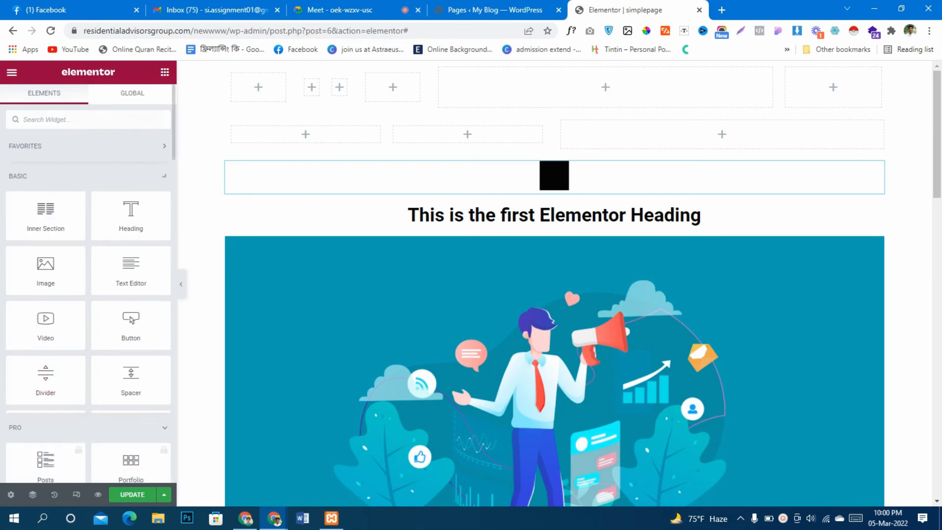